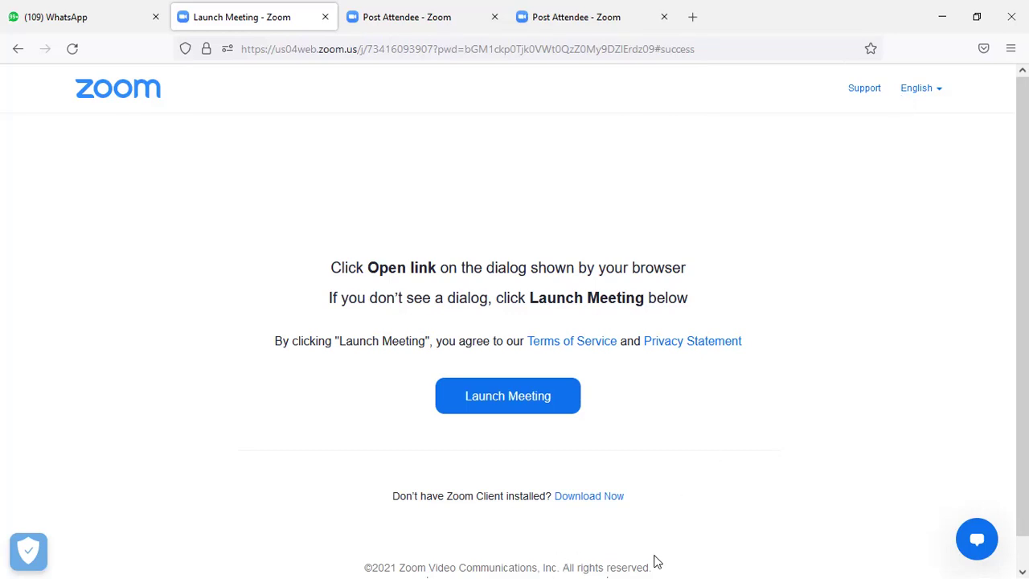
Step: Minimize the browser and the Zoom Cloud Meetings window to reveal the P142 settings file
left_click(939, 12)
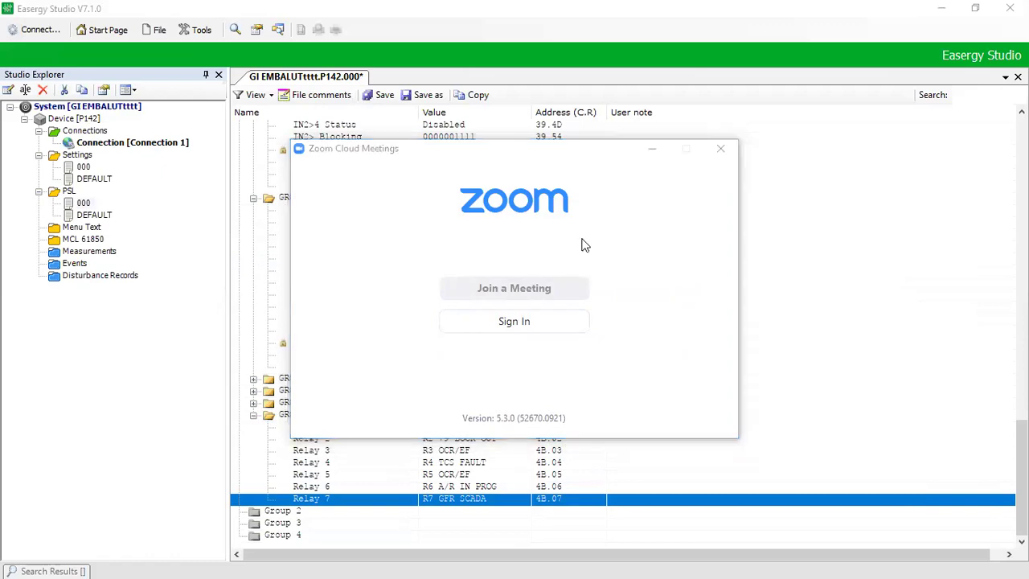
left_click(654, 150)
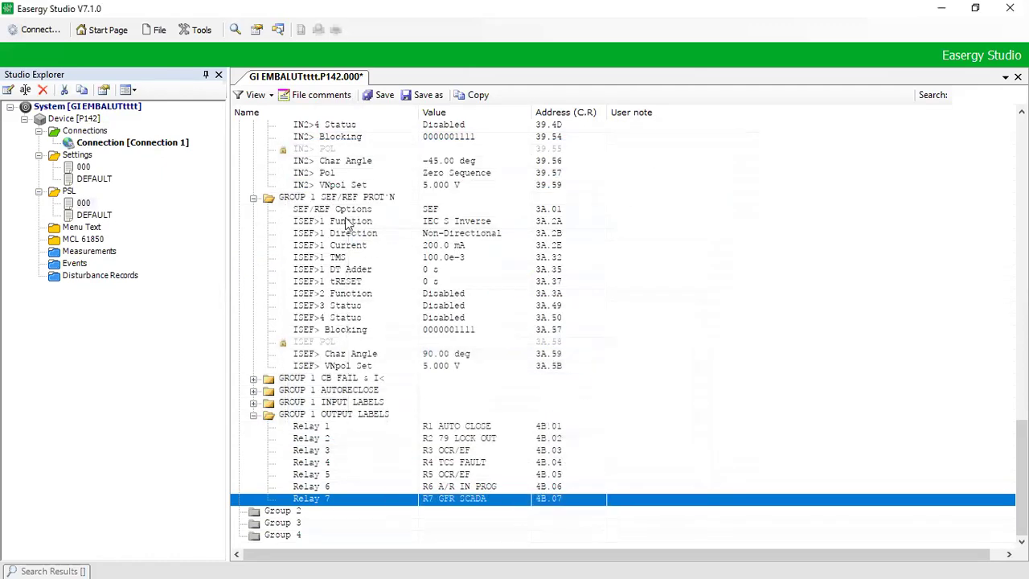
Step: Inspect the SEF/REF Options and IN2> Pol settings, then move to the CONFIGURATION section
left_click(342, 212)
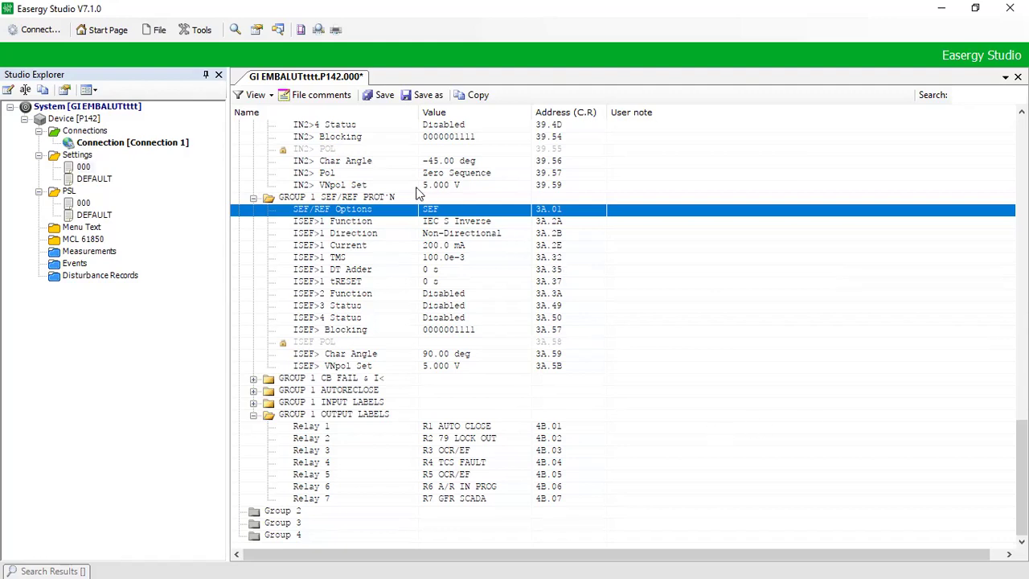
left_click(328, 174)
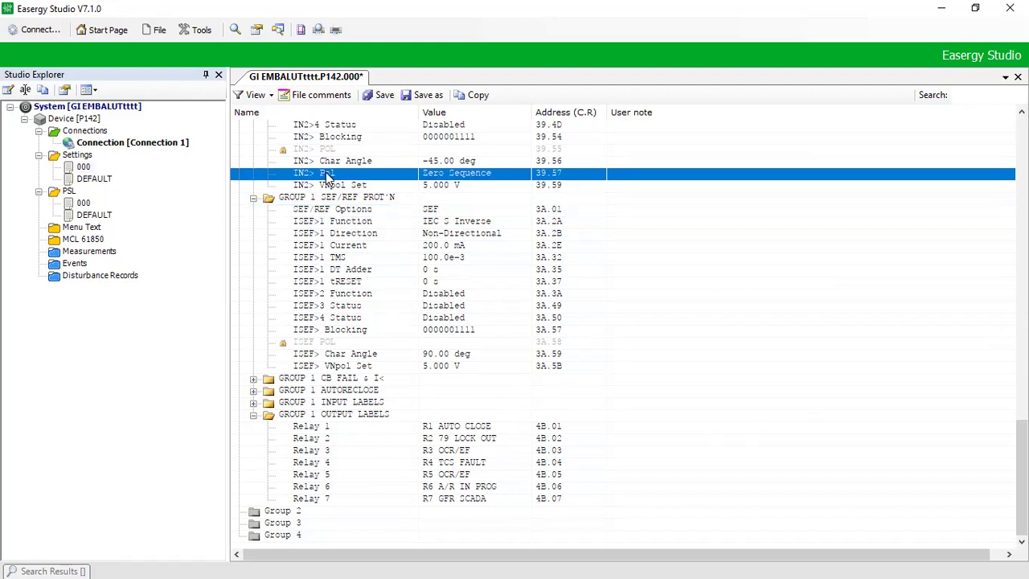
key("Home")
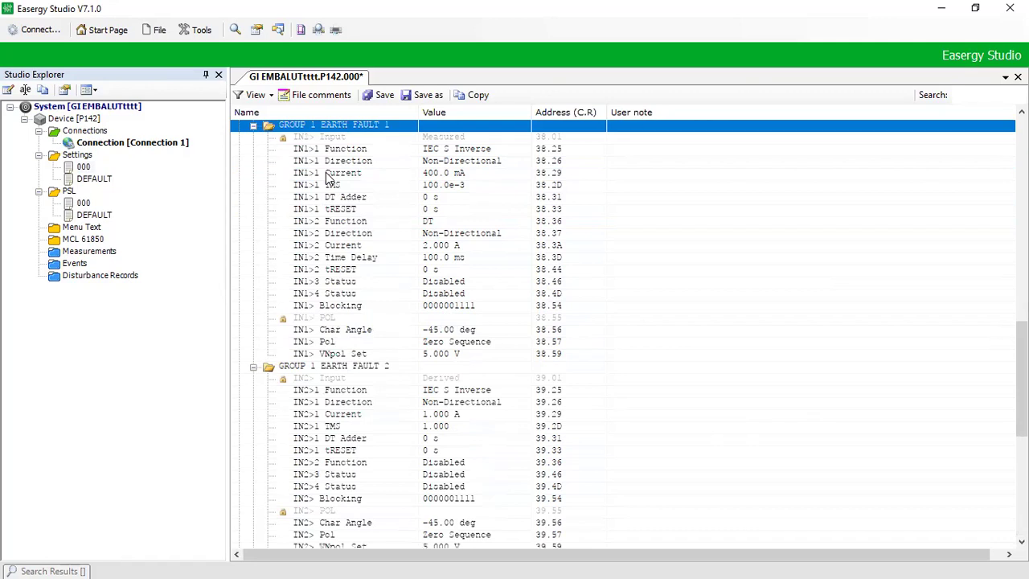
key("Down")
key("Down")
key("Down")
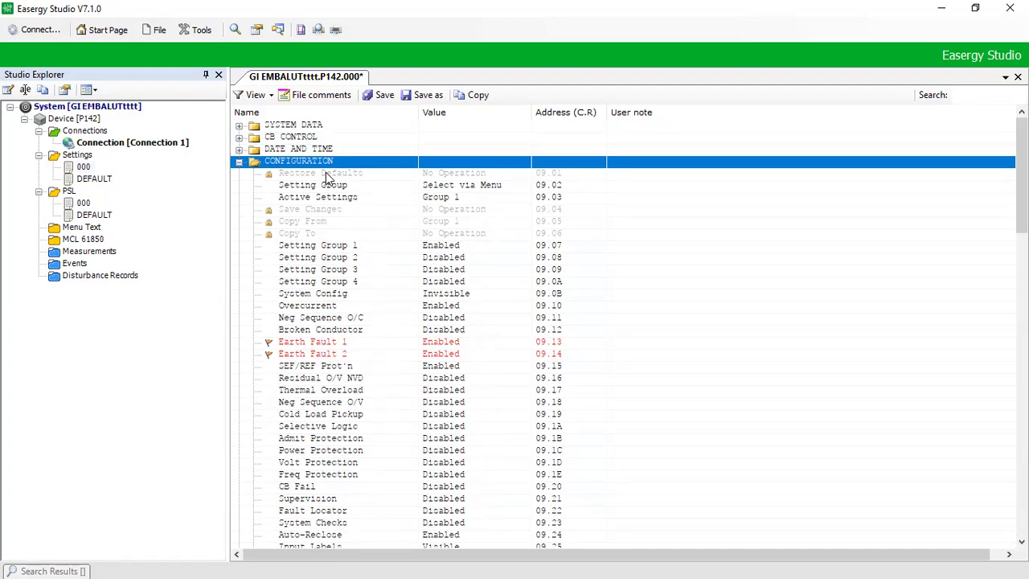
key("Up")
key("Up")
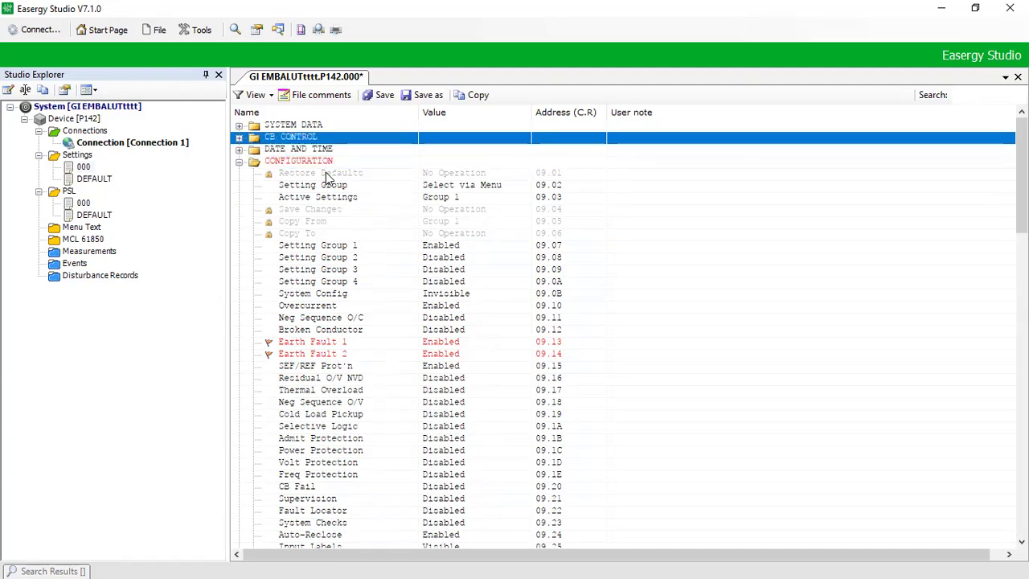
key("Down")
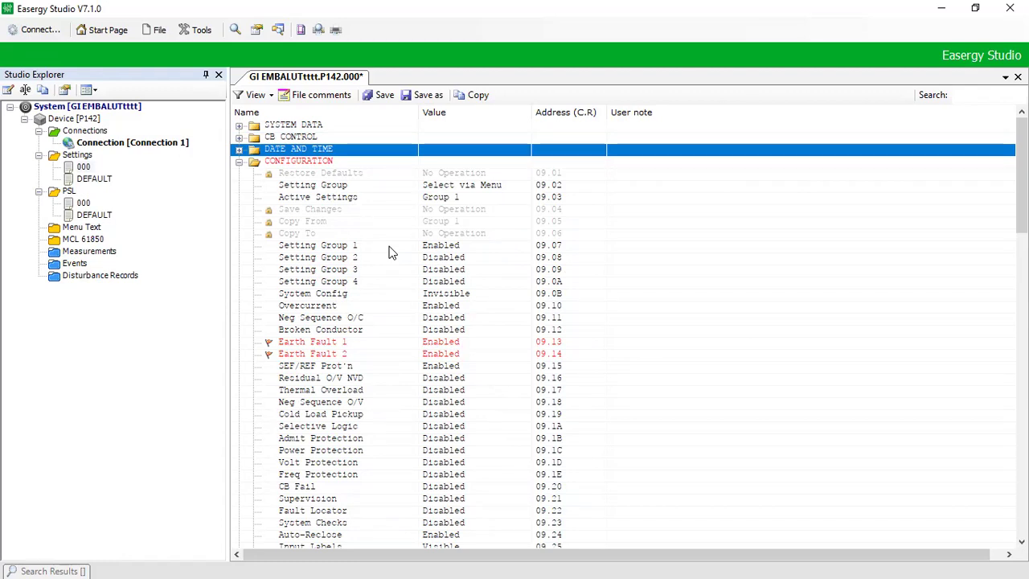
left_click(346, 173)
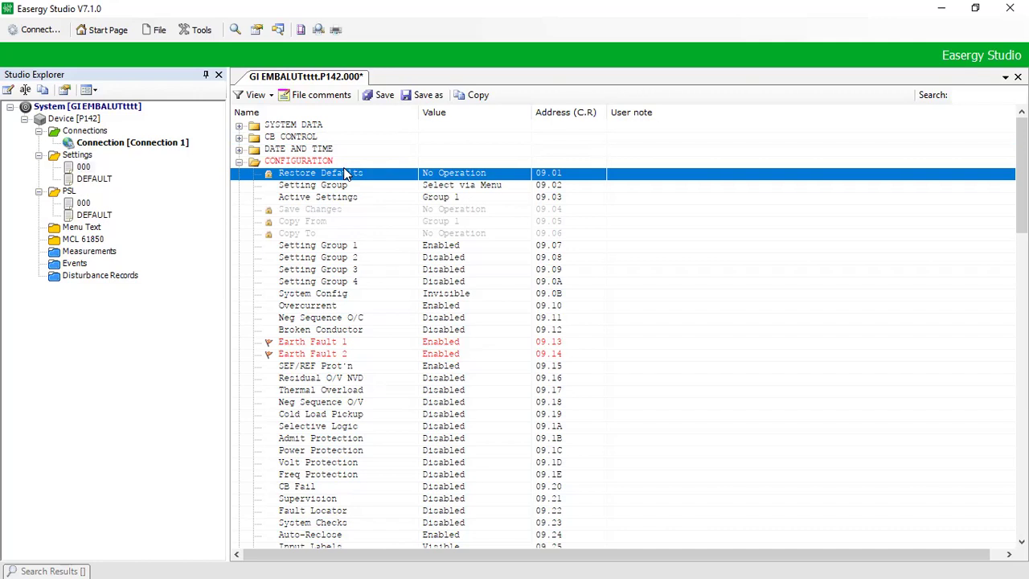
key("Up")
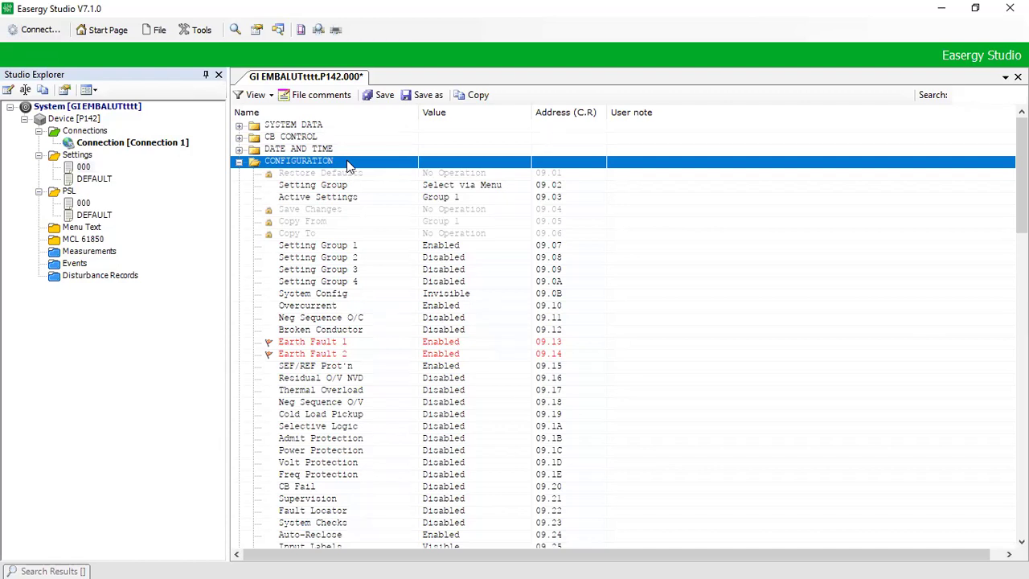
key("Down")
key("Down")
key("Down")
key("Down")
key("Down")
key("Down")
key("Down")
key("Down")
key("Down")
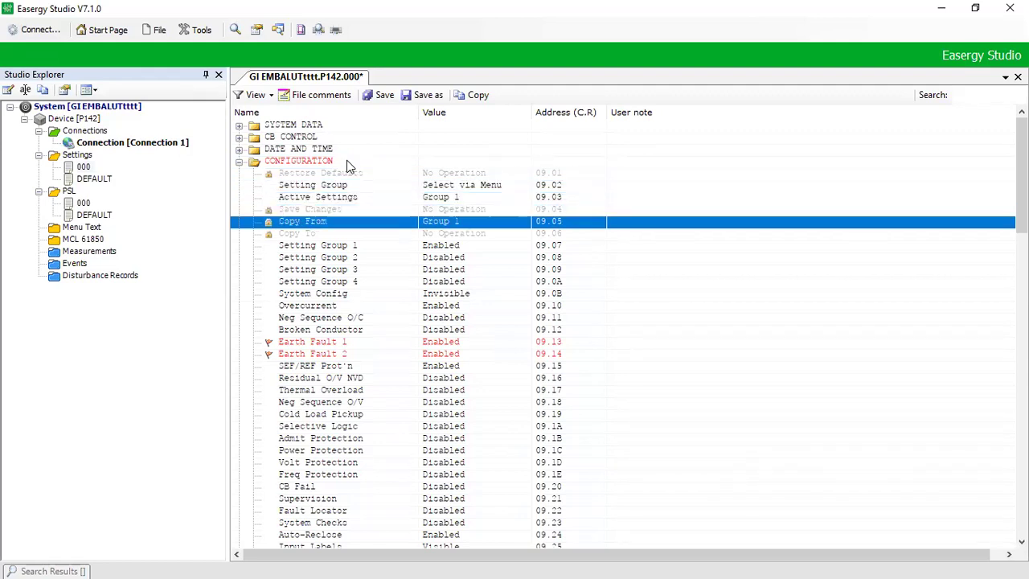
key("Down")
key("Down")
key("Down")
key("Down")
key("Down")
key("Down")
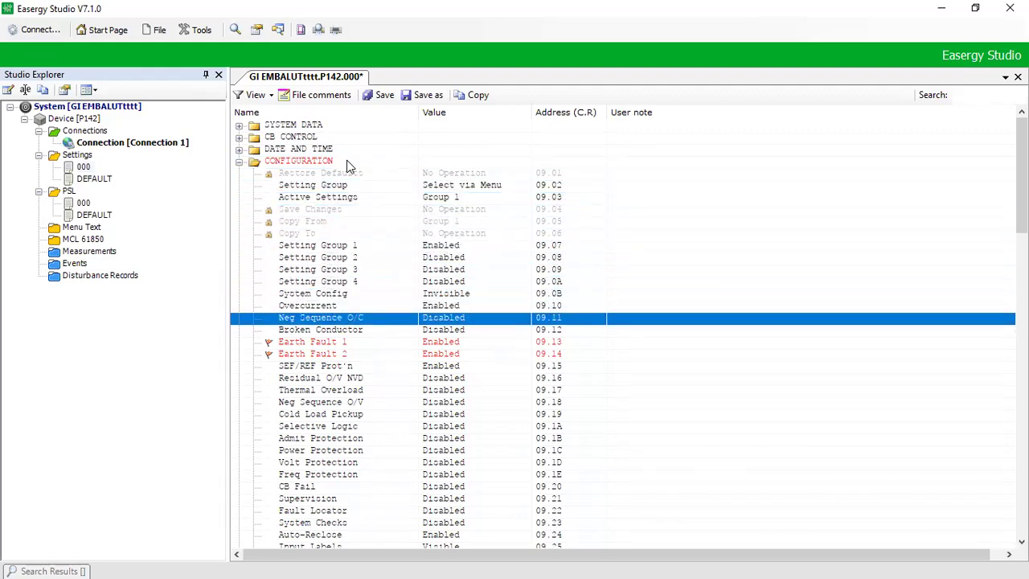
key("Down")
key("Up")
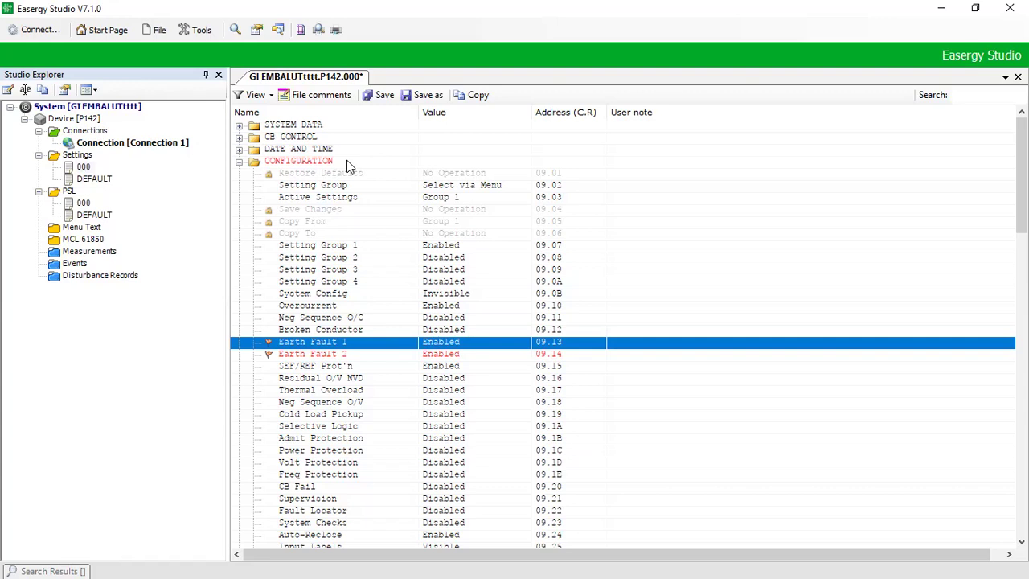
left_click(372, 355)
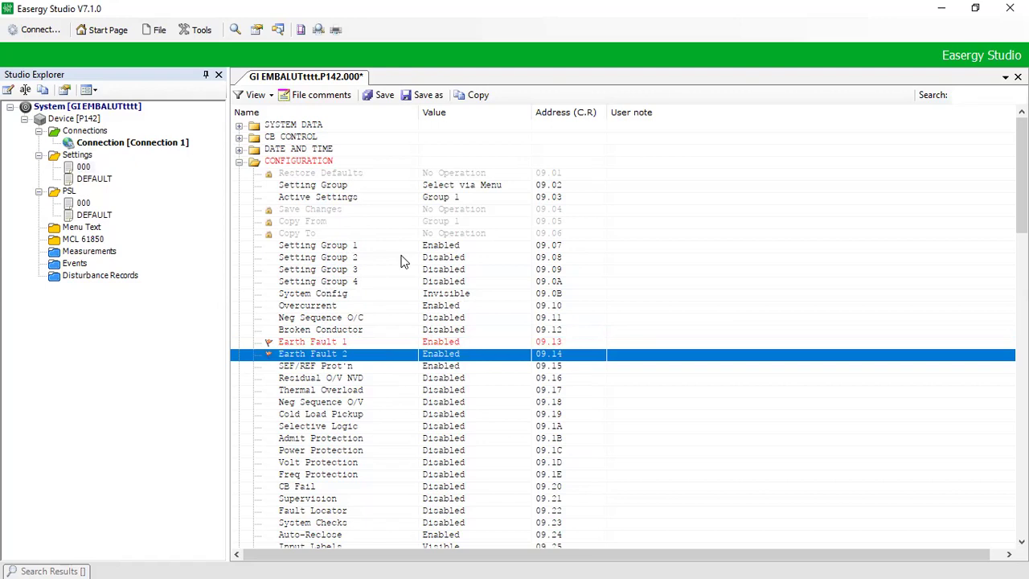
key("Down")
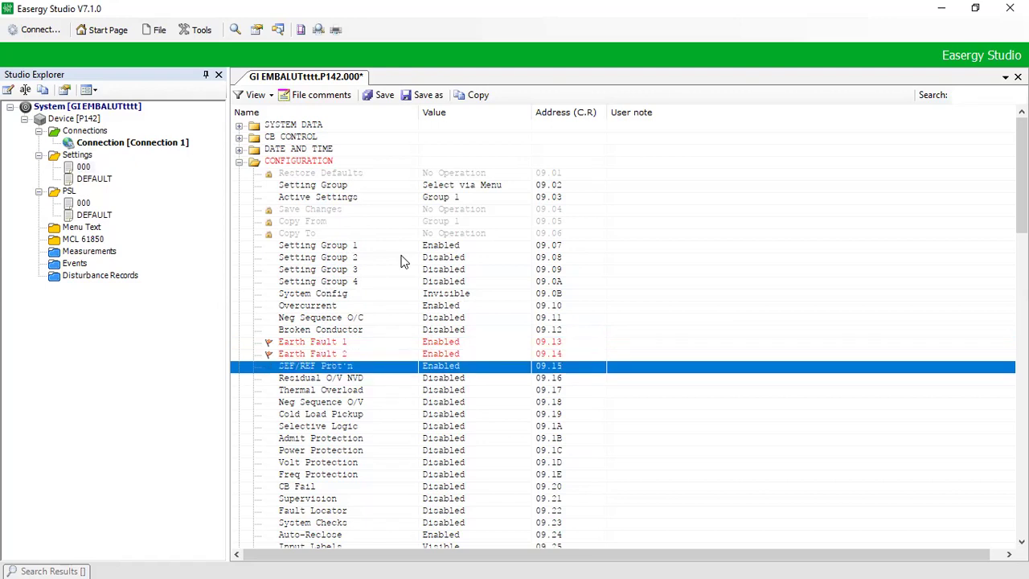
key("Up")
key("Up")
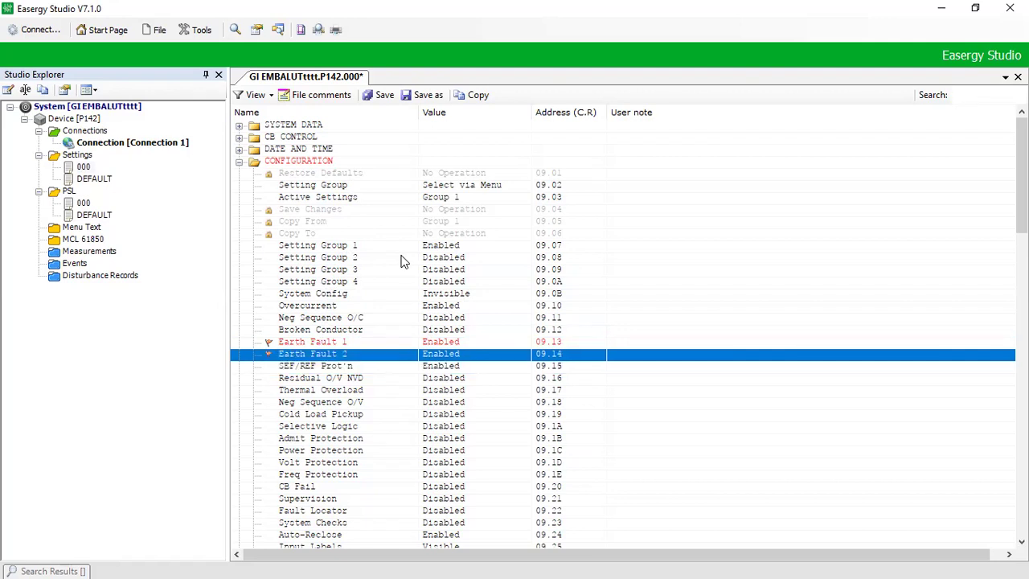
key("Page_Down")
key("Page_Down")
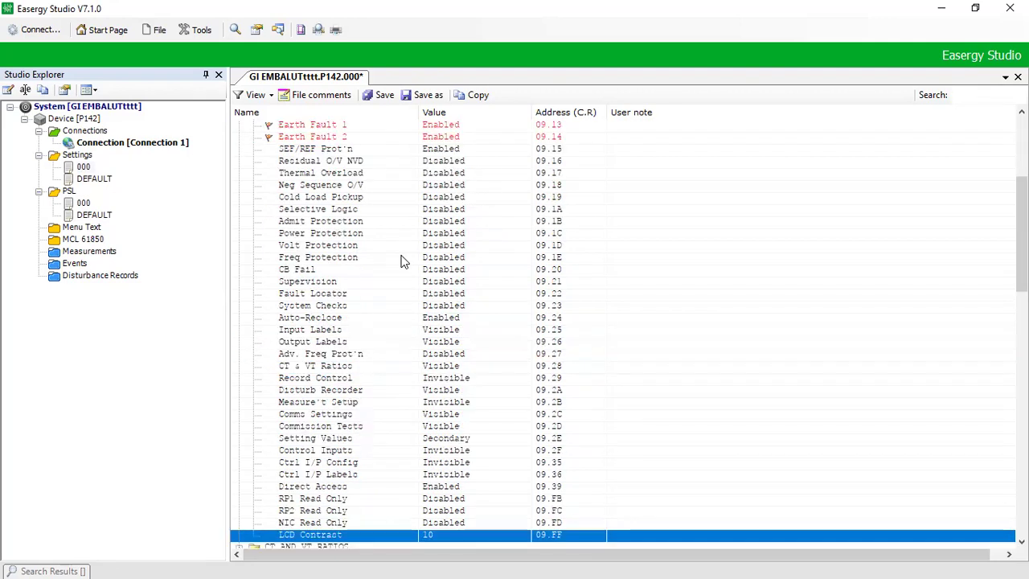
Step: Review the Group 1 earth fault settings, from IN1>1 Current 400.0 mA to IN2> Char Angle
key("Up")
key("Up")
key("Up")
key("Up")
key("Up")
key("Up")
key("Up")
key("Up")
key("Up")
key("Up")
key("Up")
key("Up")
key("Up")
key("Up")
key("Up")
key("Up")
key("Up")
key("Up")
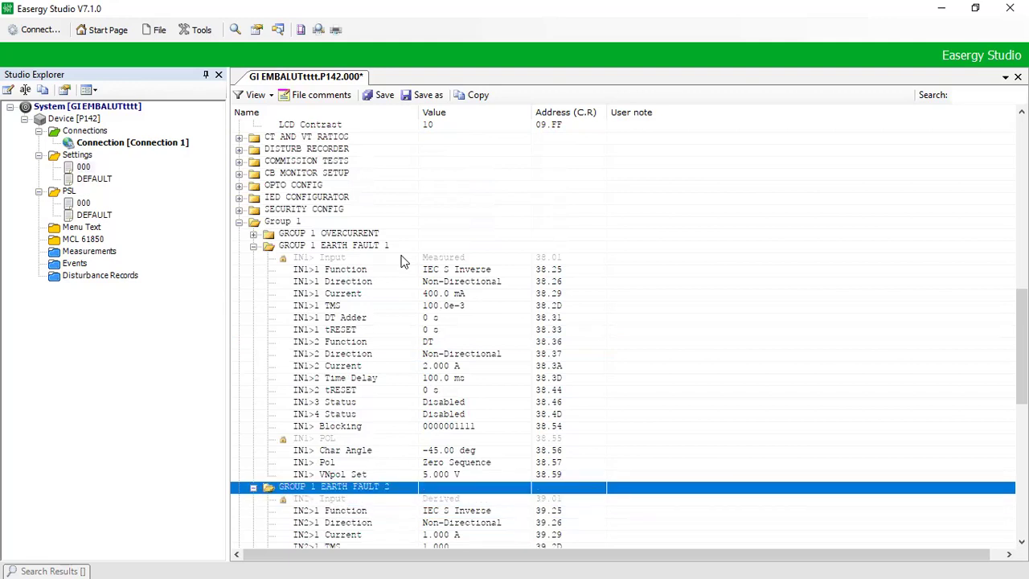
key("Up")
key("Up")
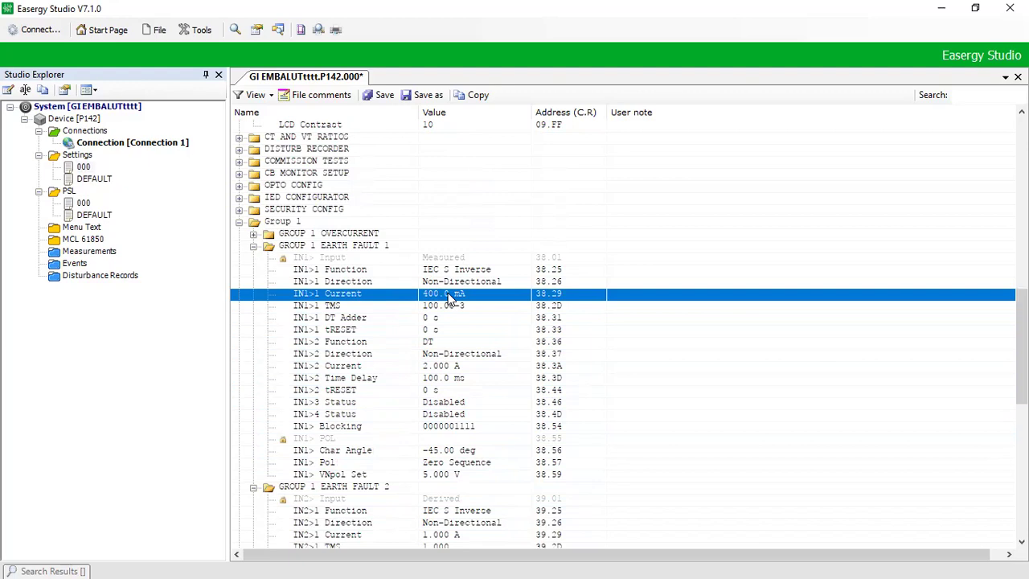
key("Down")
key("Down")
key("Down")
key("Down")
key("Down")
key("Down")
key("Down")
key("Down")
key("Down")
key("Down")
key("Down")
key("Down")
key("Down")
key("Down")
key("Down")
key("Down")
key("Down")
key("Down")
key("Down")
key("Down")
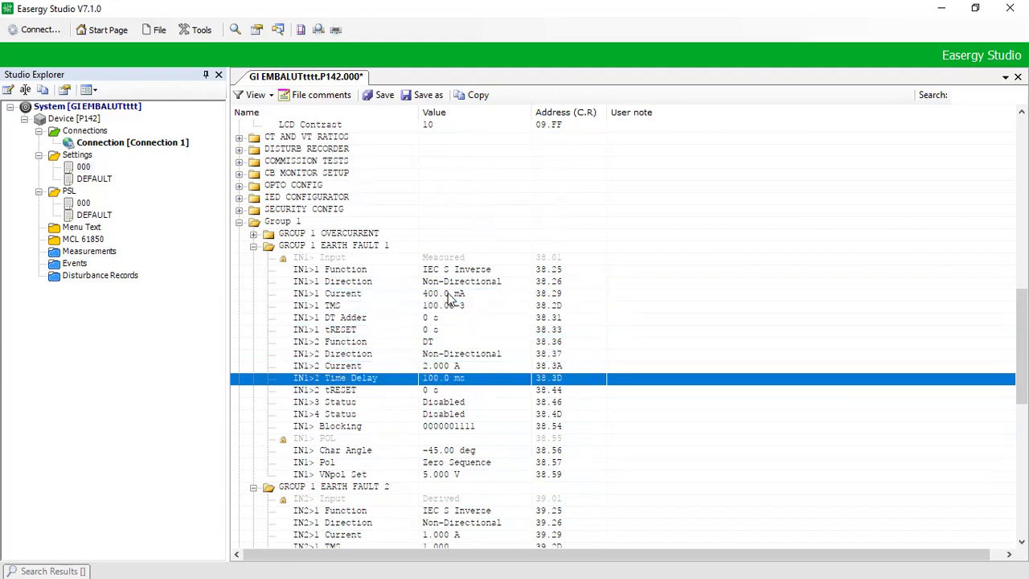
key("Down")
key("Down")
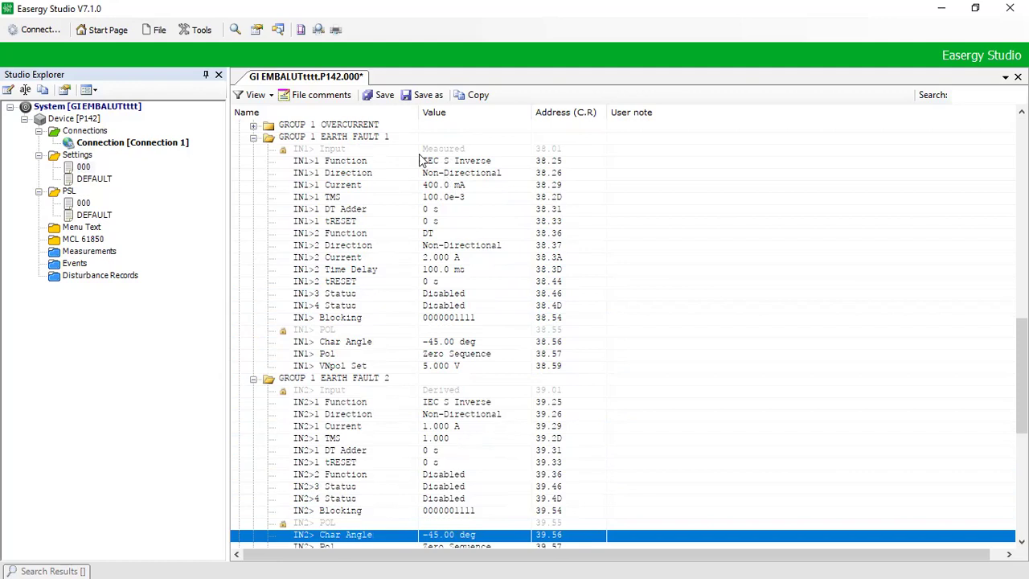
Step: Collapse GROUP 1 EARTH FAULT 1 leaving Earth Fault 2 in view, then minimize Easergy Studio
left_click(372, 139)
double_click(372, 140)
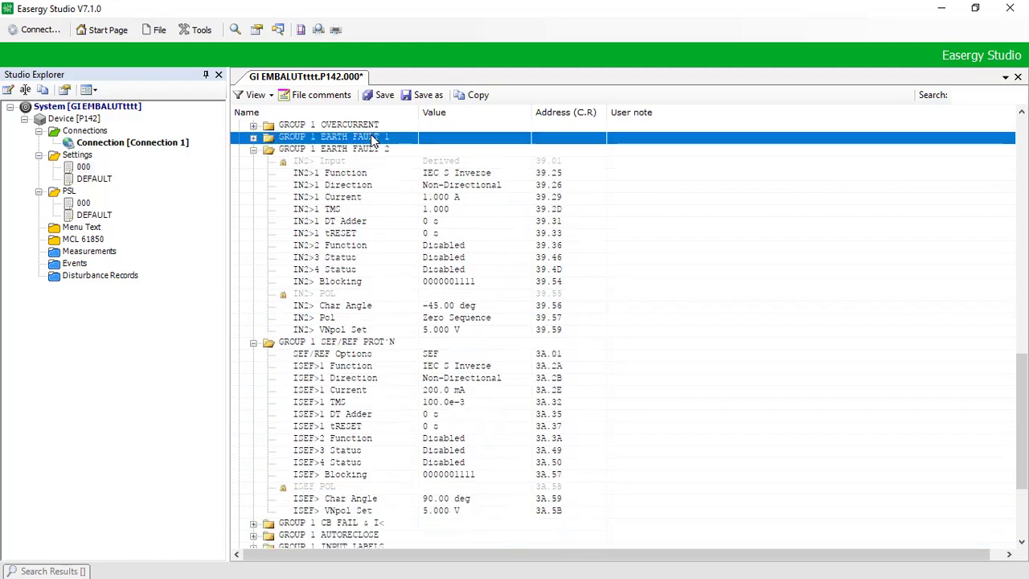
key("Down")
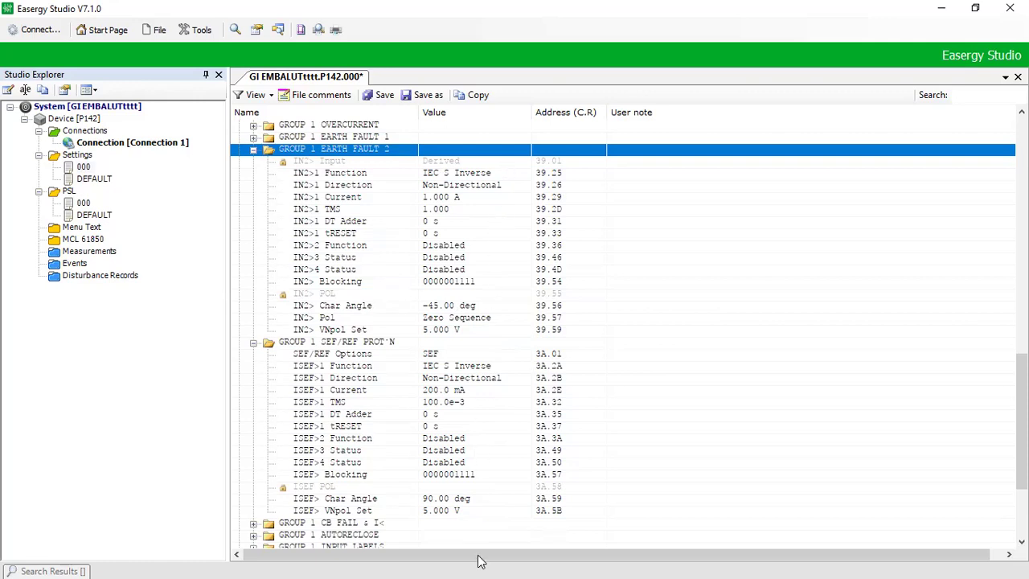
left_click(943, 10)
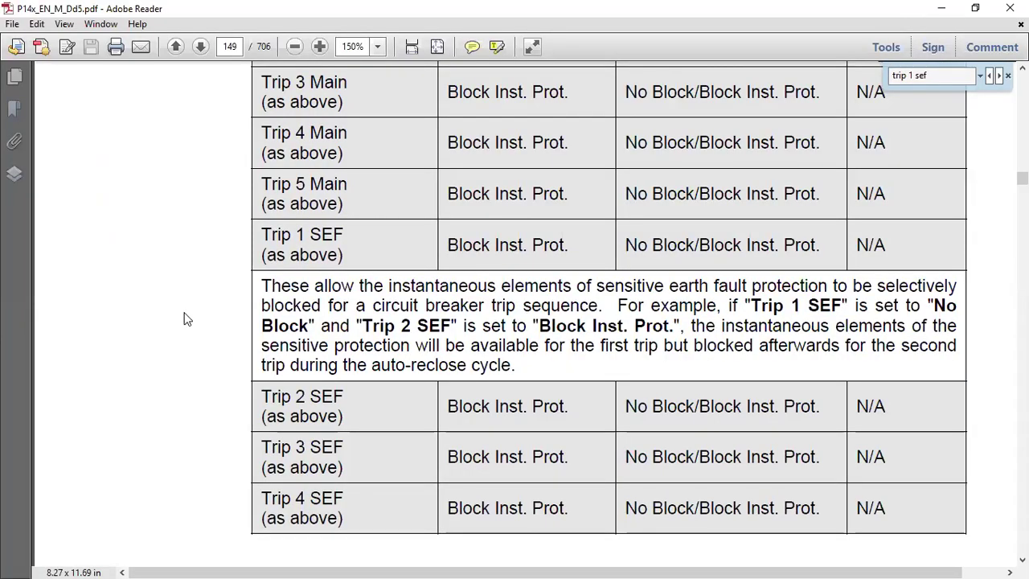
Step: Zoom the manual out to 100% and go to page 640
key("ctrl+minus")
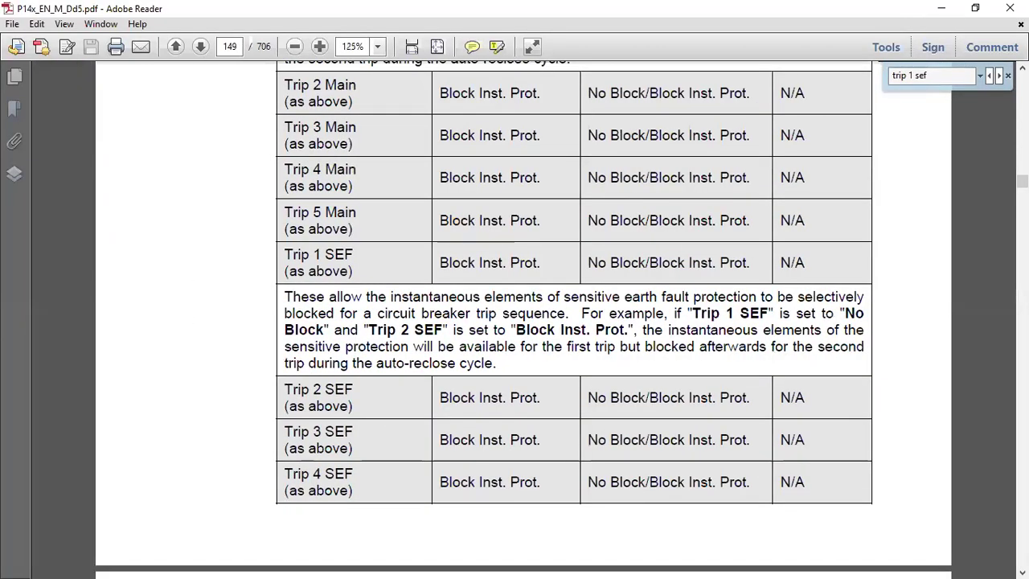
key("ctrl+minus")
type("640")
key("Return")
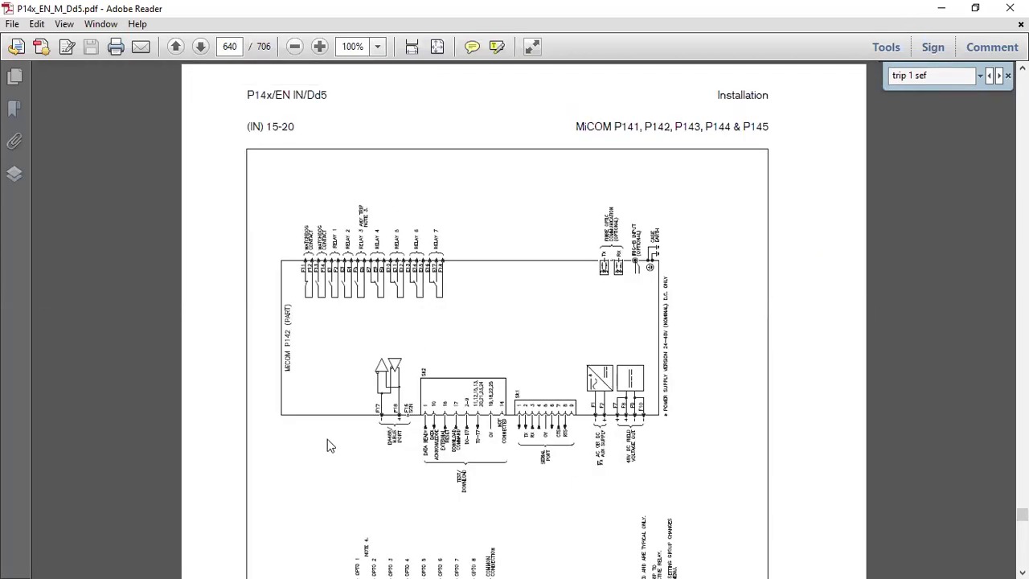
Step: Rotate the wiring diagram page clockwise and scroll to the MiCOM P142 (PART) drawing
right_click(327, 439)
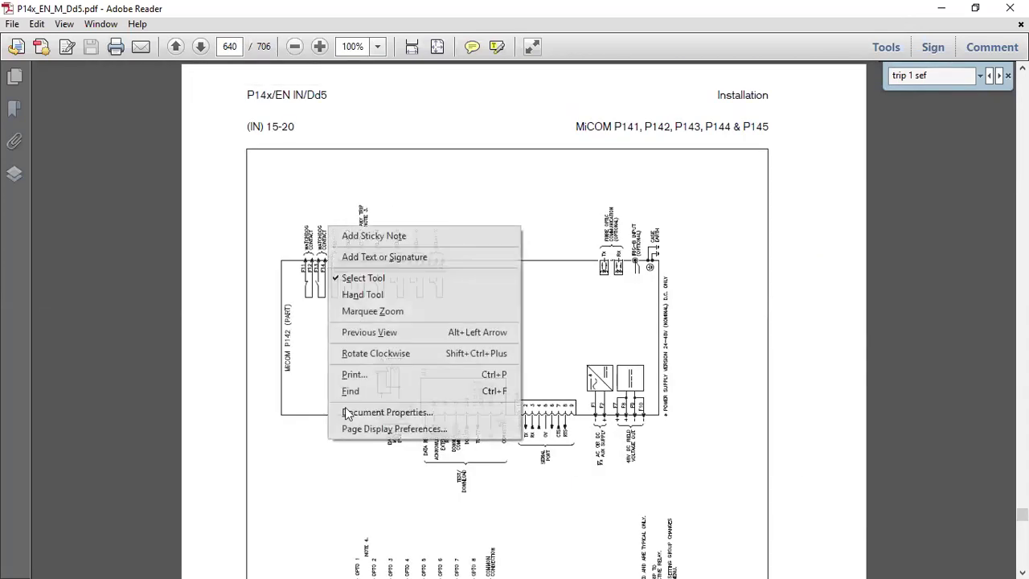
left_click(375, 355)
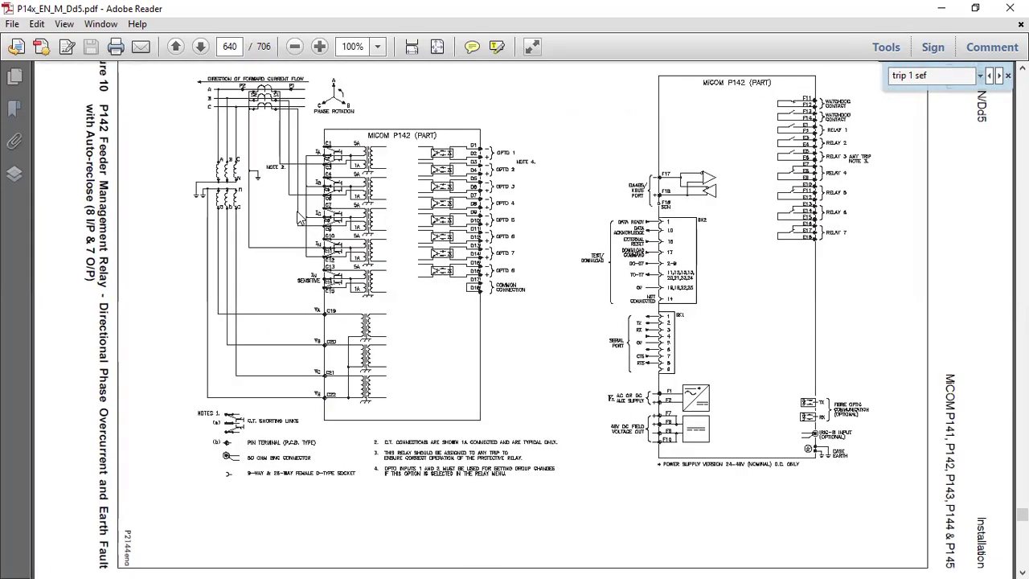
scroll(299, 219, "up", 2)
scroll(299, 219, "up", 2)
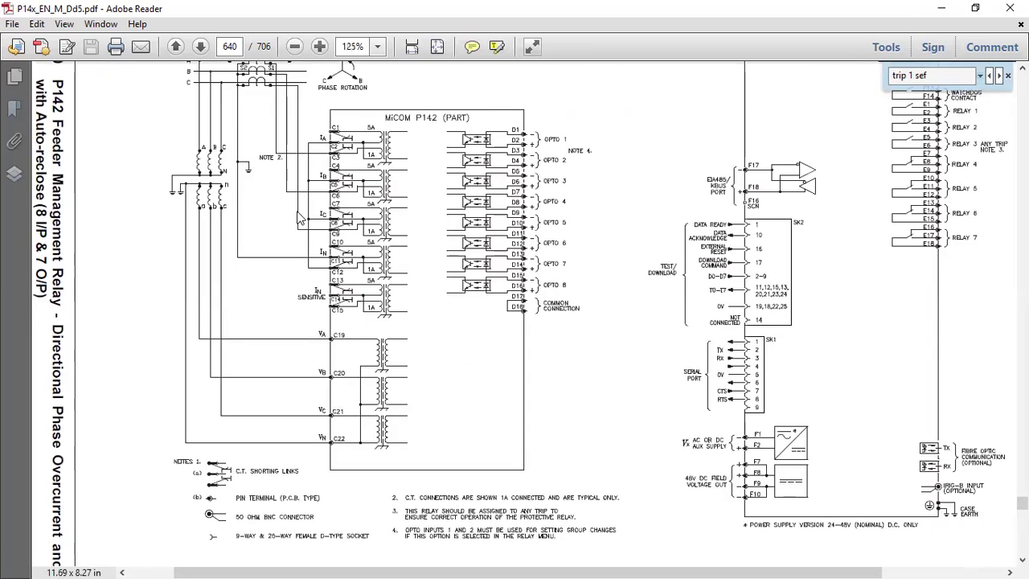
scroll(299, 219, "up", 1)
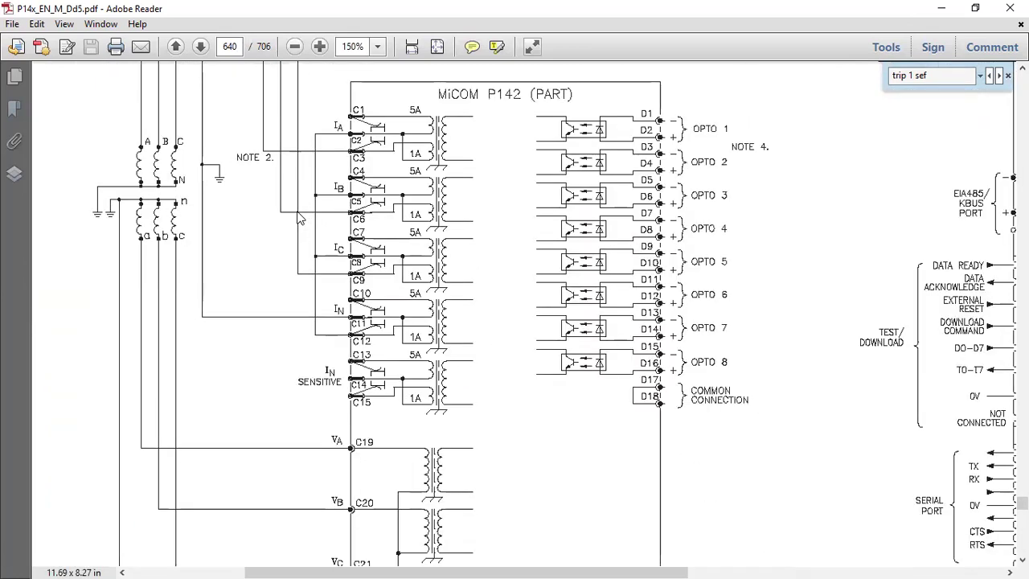
scroll(299, 219, "up", 1)
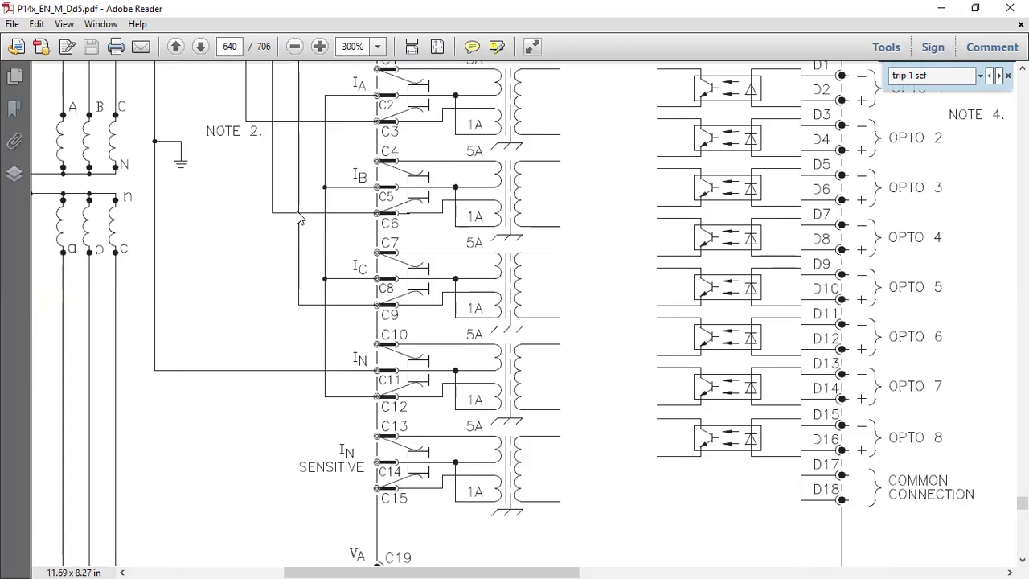
scroll(299, 218, "up", 1)
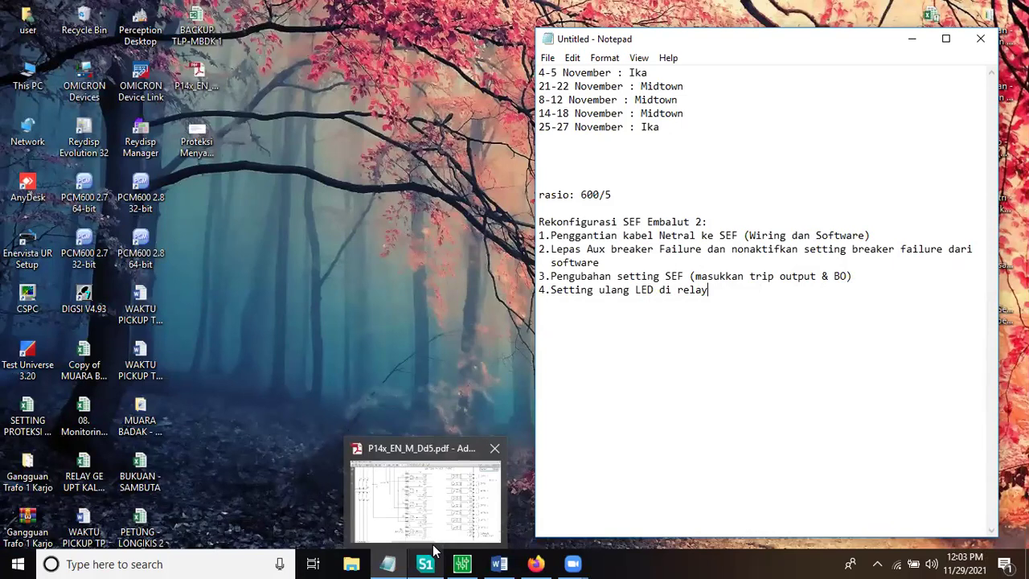
Step: Bring up the Notepad 'Rekonfigurasi SEF Embalut 2' checklist from the taskbar
left_click(431, 563)
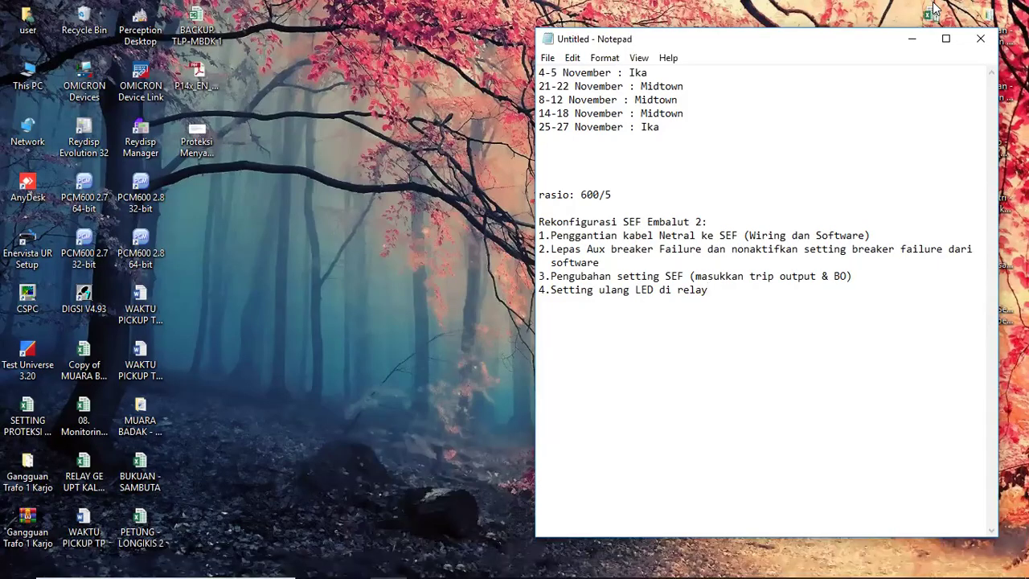
Step: Return to Easergy Studio, expand GROUP 1 EARTH FAULT 1, then move to the CONFIGURATION list
left_click(462, 563)
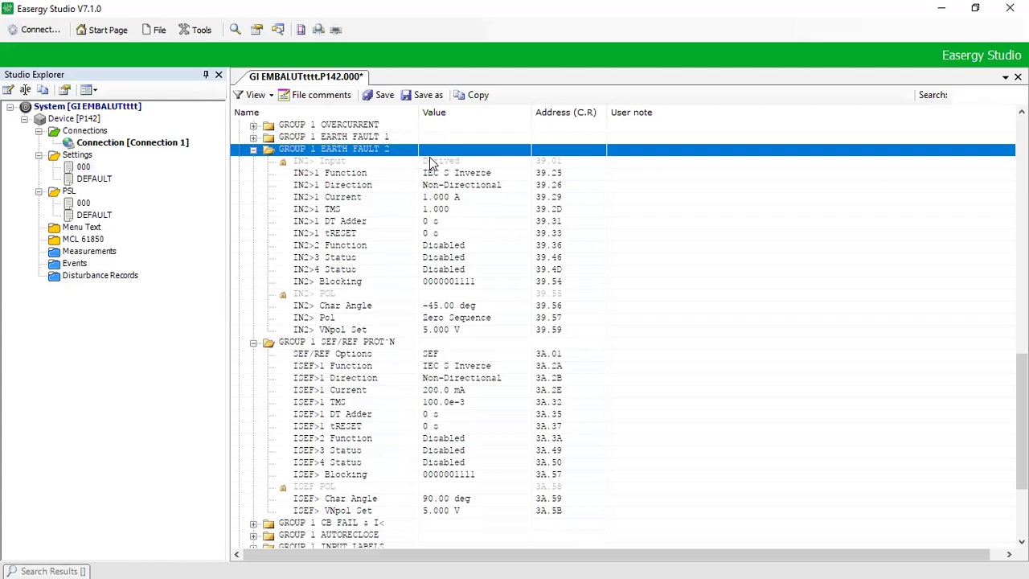
key("Up")
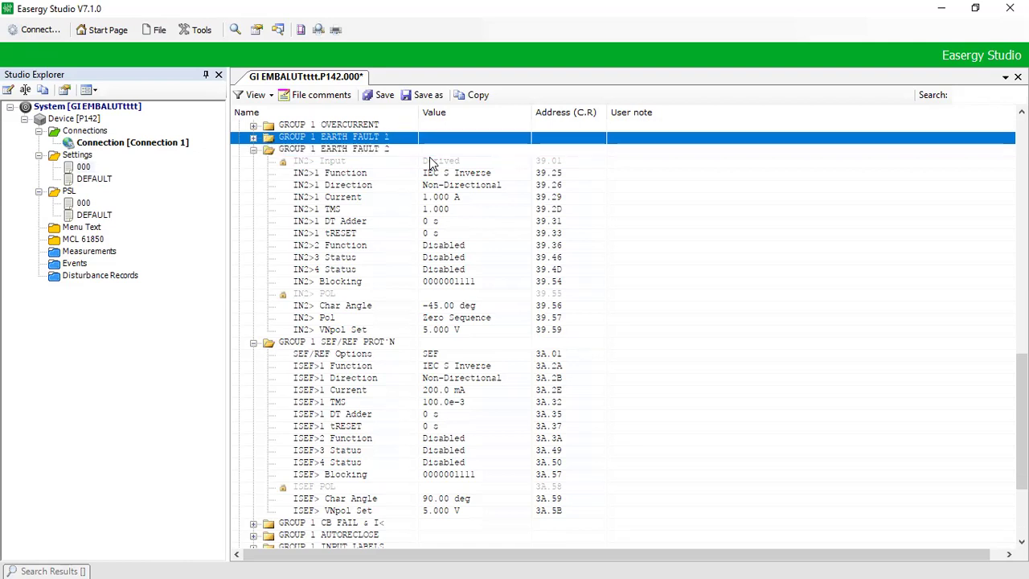
key("Right")
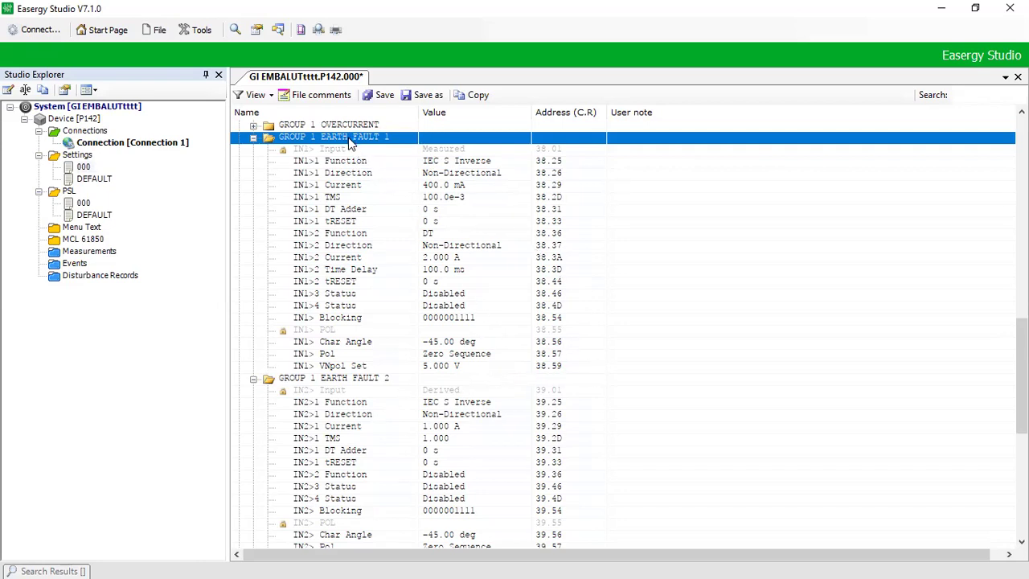
key("Home")
key("Down")
key("Down")
key("Down")
key("Down")
key("Down")
key("Down")
key("Down")
key("Down")
key("Down")
key("Down")
key("Down")
key("Down")
key("Down")
key("Down")
key("Down")
key("Down")
key("Down")
key("Down")
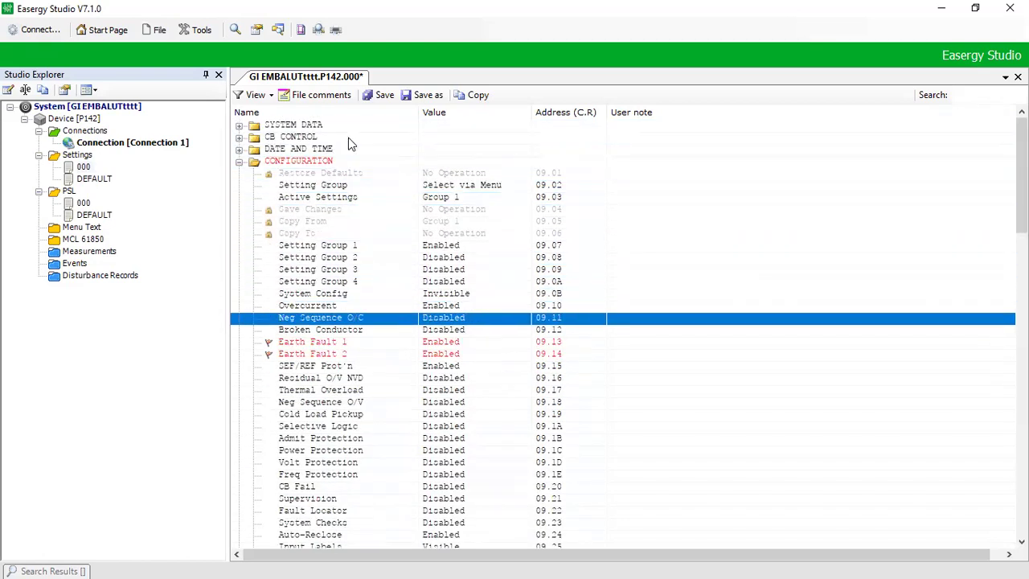
Step: Change Earth Fault 1 (09.13) from Enabled to Disabled
double_click(454, 337)
left_click(452, 329)
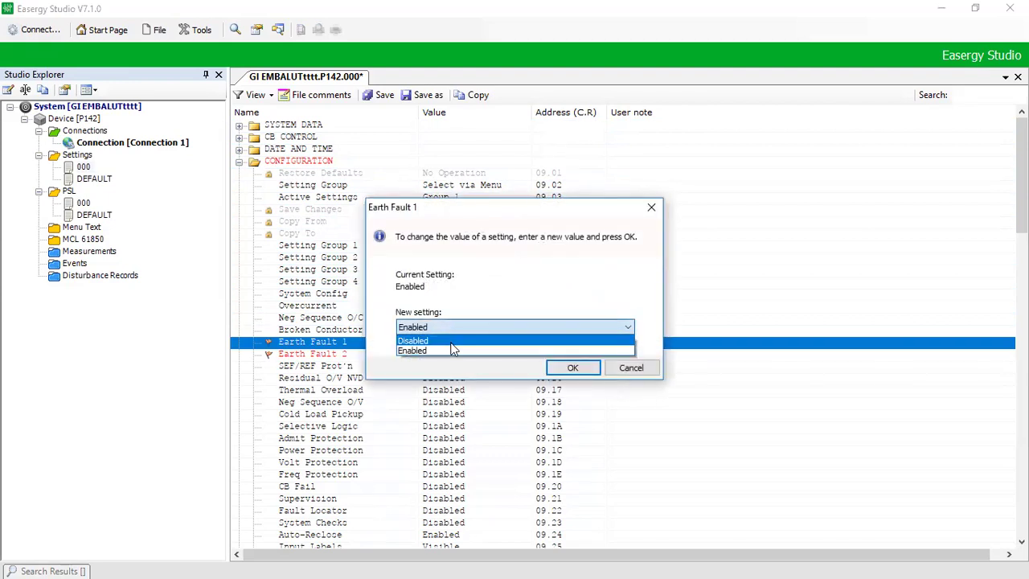
left_click(451, 343)
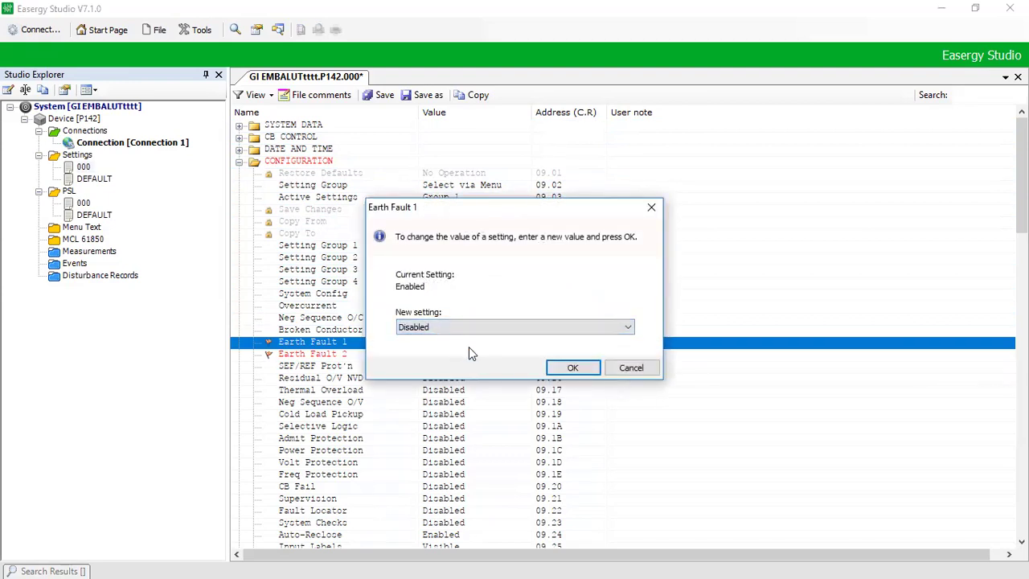
left_click(562, 373)
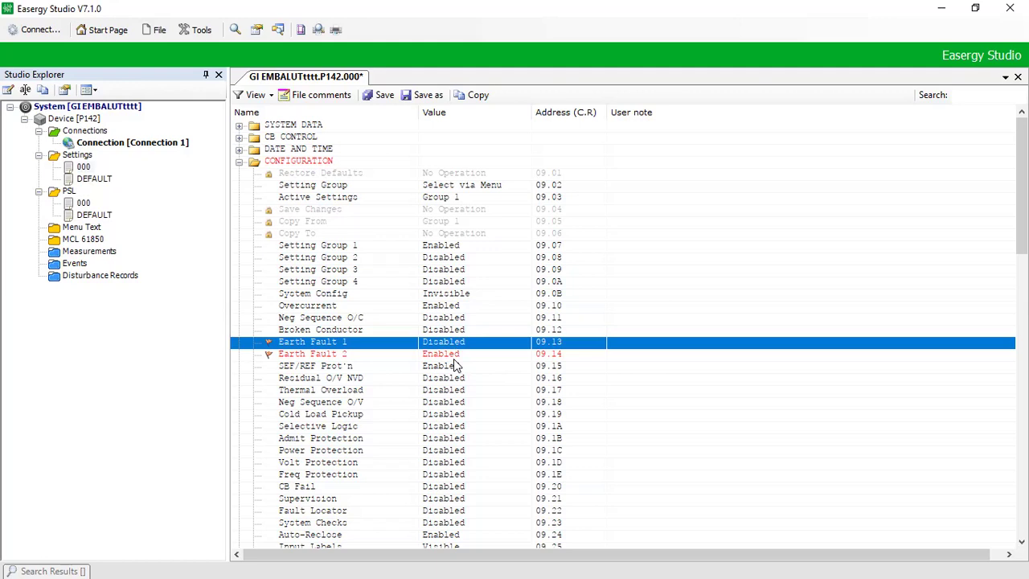
Step: Check the Earth Fault 2, SEF/REF Prot'n and Residual O/V NVD configuration entries
left_click(295, 356)
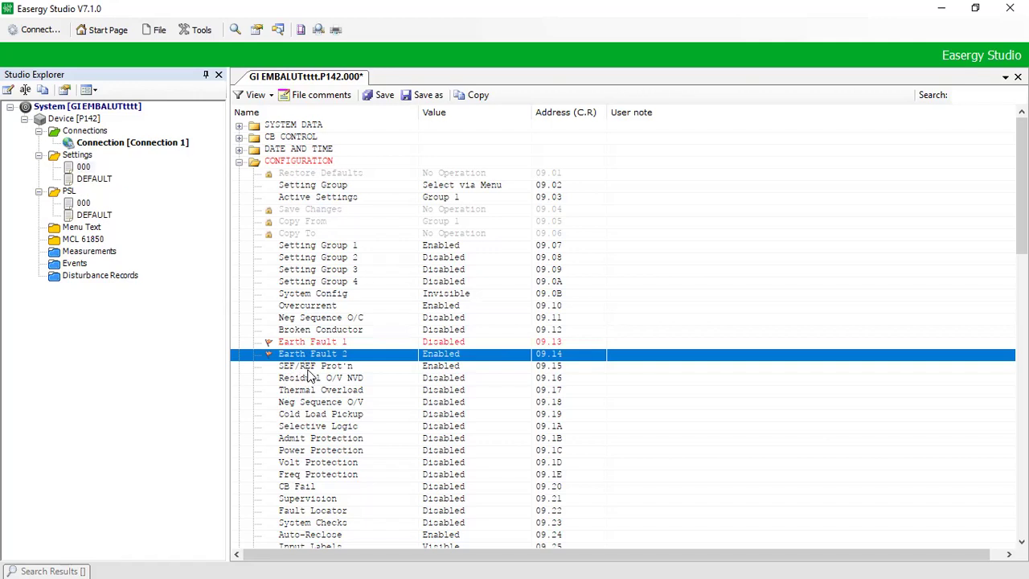
left_click(308, 370)
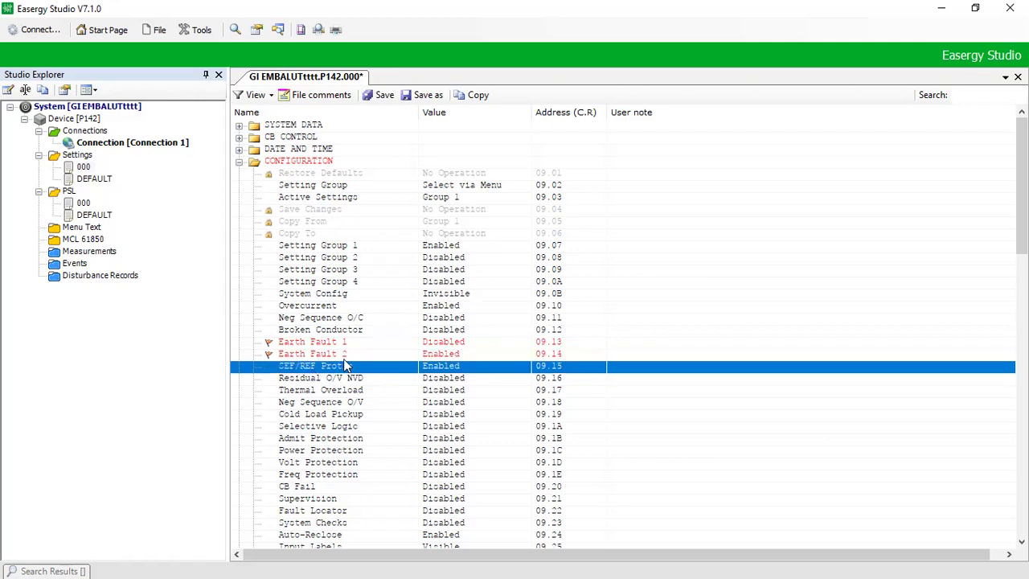
left_click(328, 381)
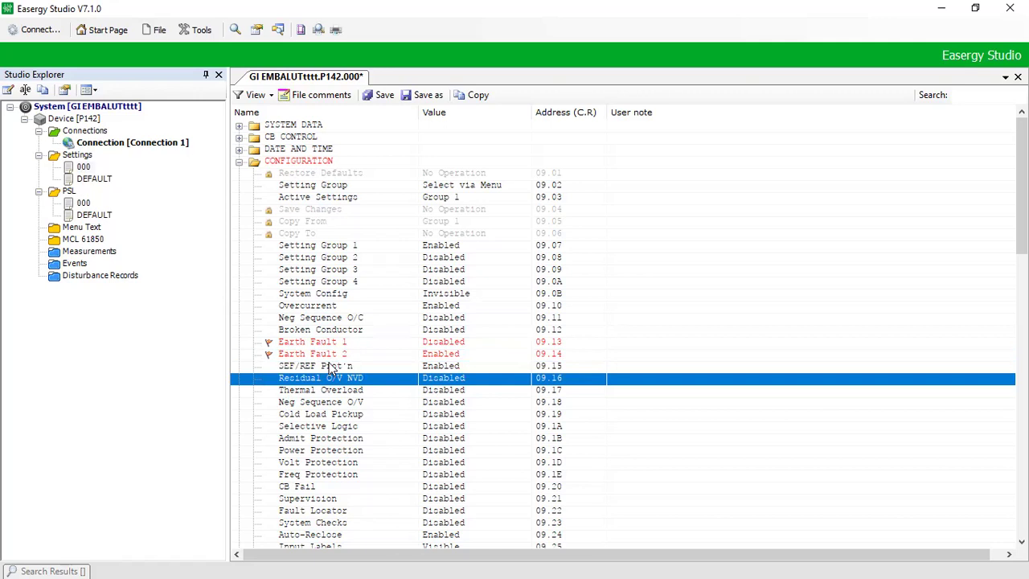
left_click(331, 368)
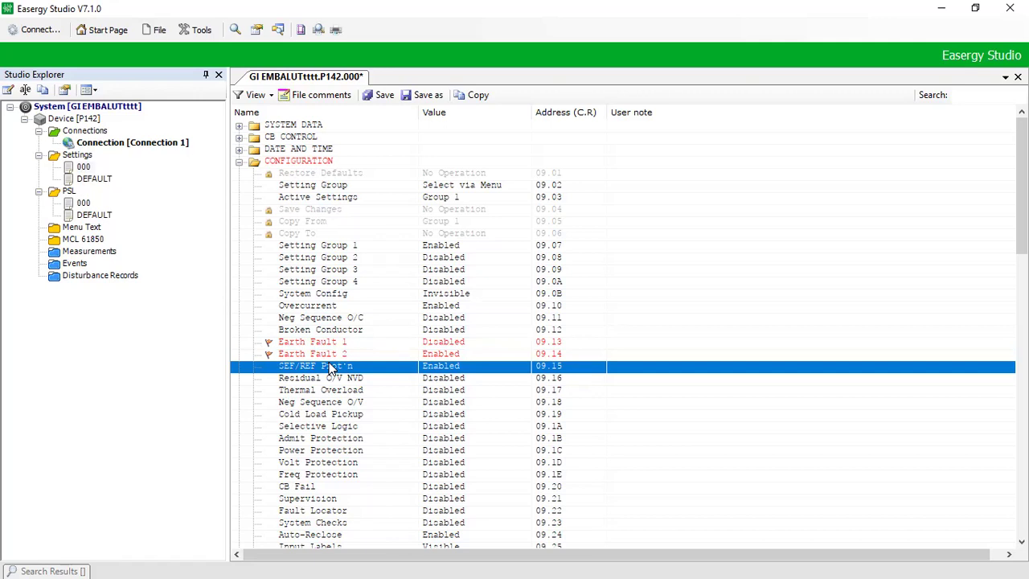
left_click(437, 344)
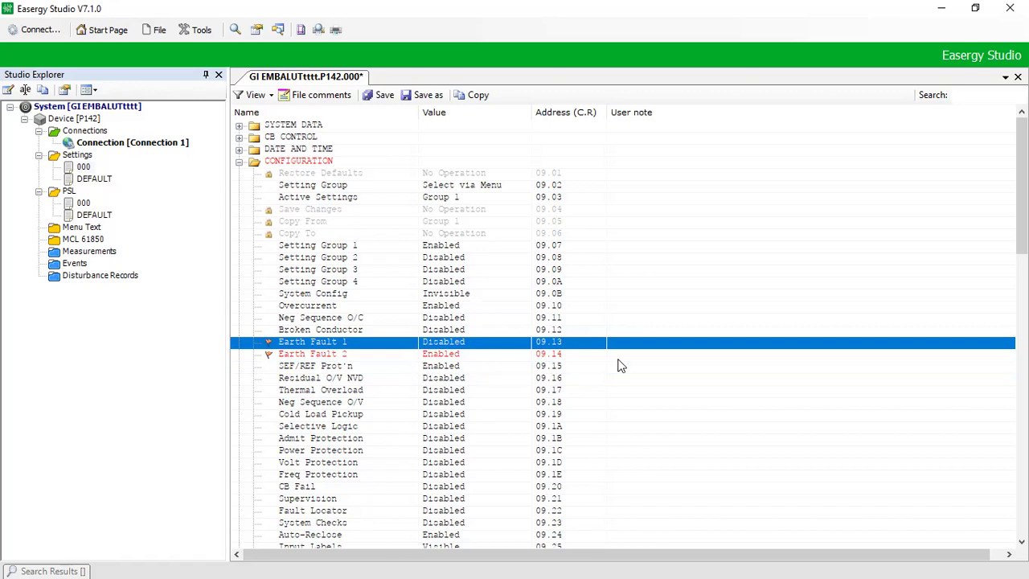
key("Down")
key("Down")
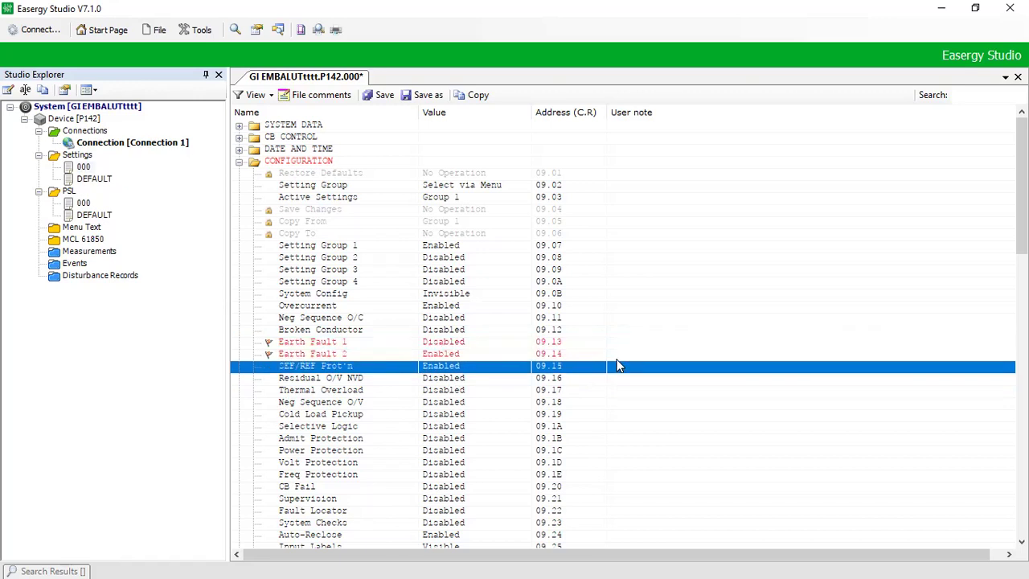
Step: Leave SEF/REF Prot'n Enabled and jump down to the Group 1 SEF/REF settings
double_click(454, 368)
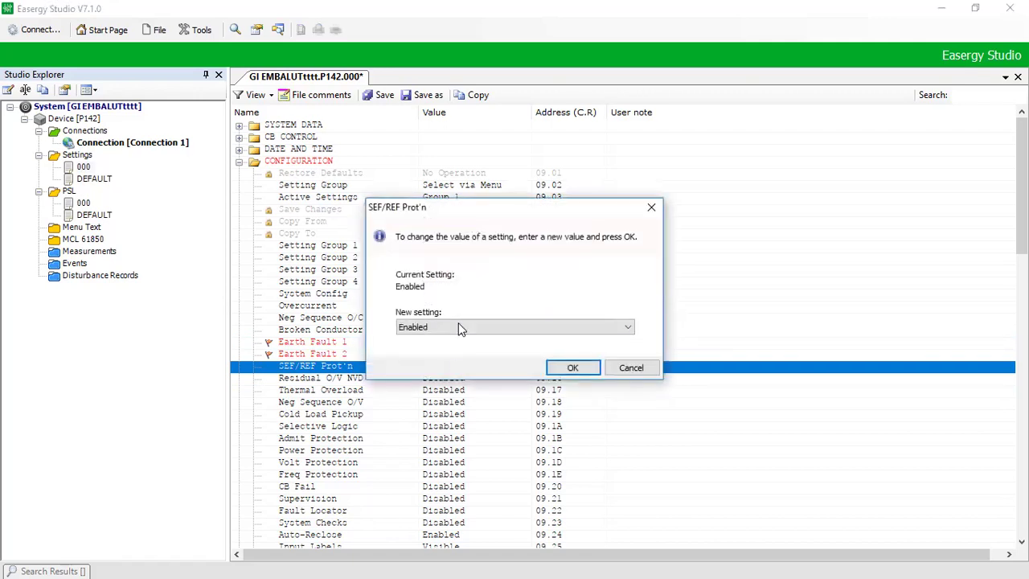
left_click(572, 368)
key("Page_Down")
key("Page_Down")
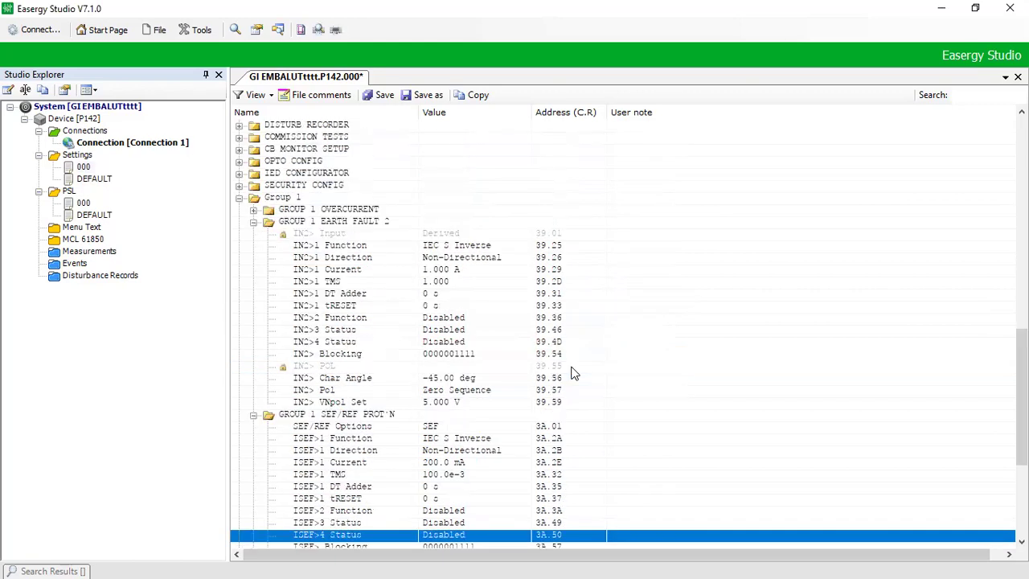
Step: Collapse and reopen the Group 1 Earth Fault 2 and SEF/REF Prot'n groups
key("Up")
key("Up")
key("Up")
key("Up")
key("Up")
key("Up")
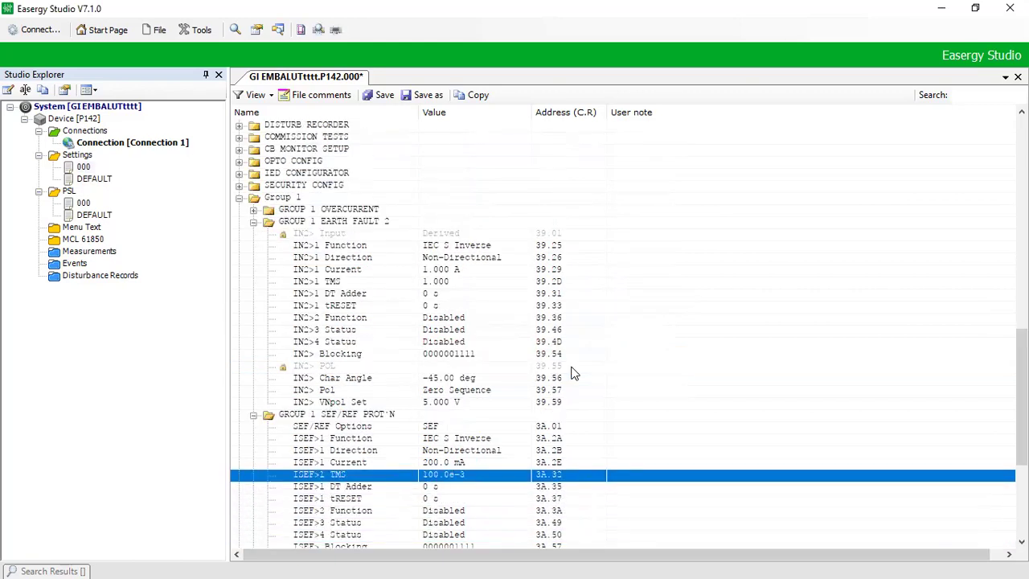
key("Up")
key("Up")
key("Up")
key("Up")
key("Up")
key("Up")
key("Up")
key("Up")
key("Up")
key("Up")
key("Up")
key("Up")
key("Up")
key("Up")
key("Up")
key("Up")
key("Up")
key("Up")
key("Up")
key("Up")
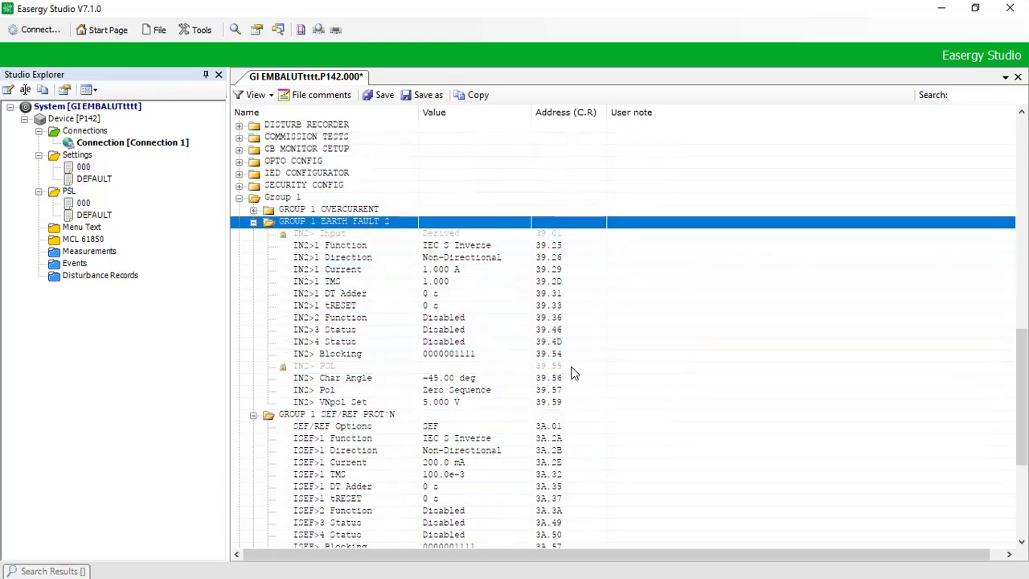
key("Left")
key("Down")
key("Left")
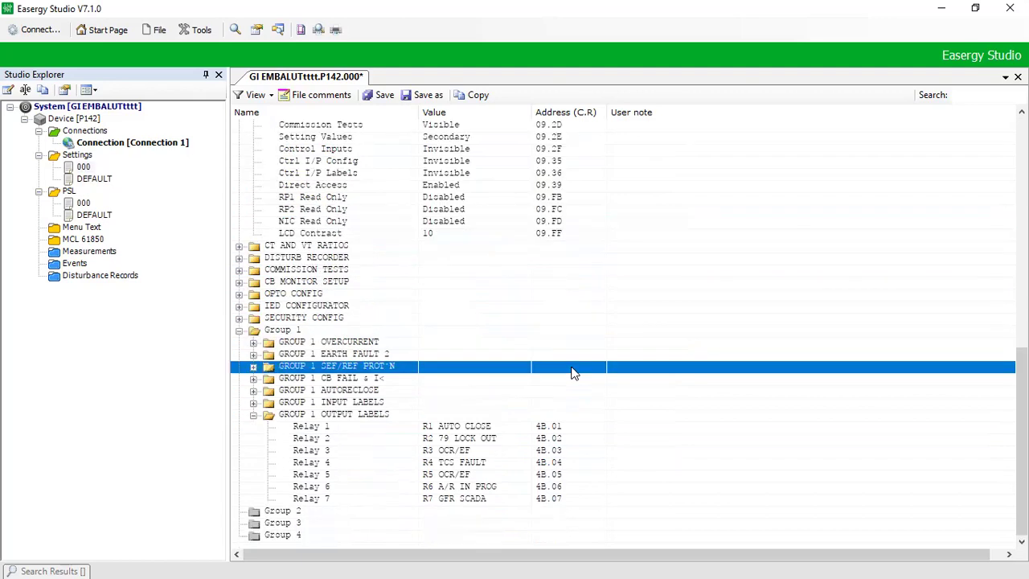
key("Down")
key("Down")
key("Up")
key("Up")
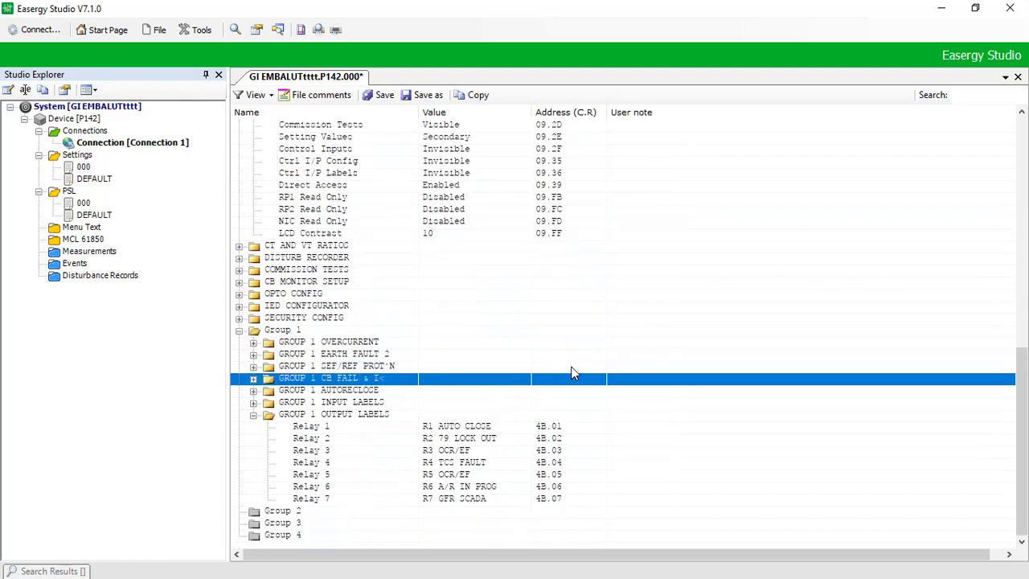
key("Right")
key("Up")
key("Right")
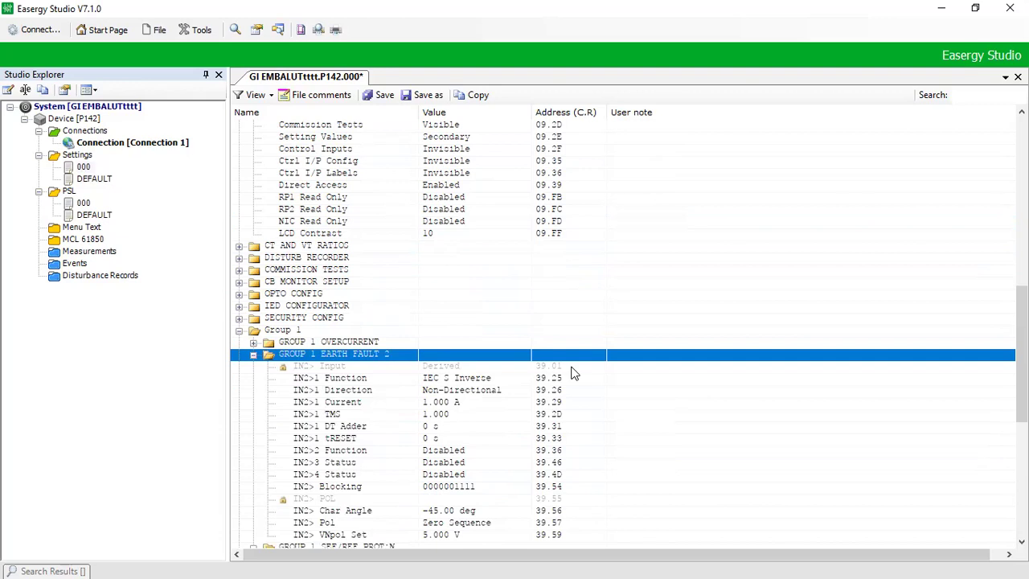
Step: Step through the SEF/REF settings, checking ISEF>1 Current 200.0 mA, then return to the top
key("Down")
key("Down")
key("Down")
key("Down")
key("Down")
key("Down")
key("Down")
key("Down")
key("Down")
key("Down")
key("Down")
key("Down")
key("Down")
key("Down")
key("Down")
key("Down")
key("Down")
key("Down")
key("Down")
key("Down")
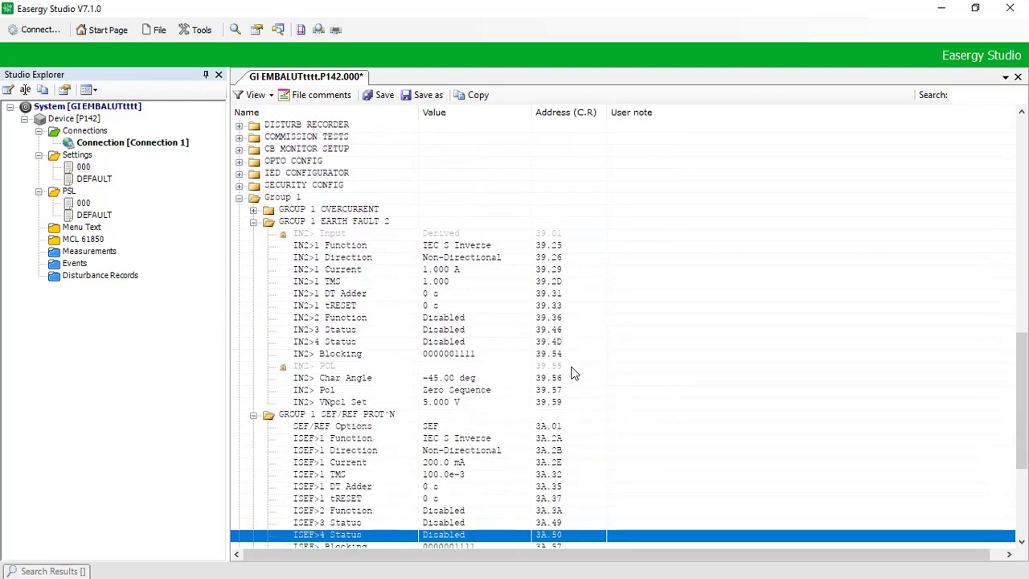
key("Down")
key("Down")
key("Down")
key("Down")
key("Down")
key("Down")
key("Down")
key("Up")
key("Up")
key("Up")
key("Up")
key("Up")
key("Up")
key("Up")
key("Up")
key("Up")
key("Up")
key("Up")
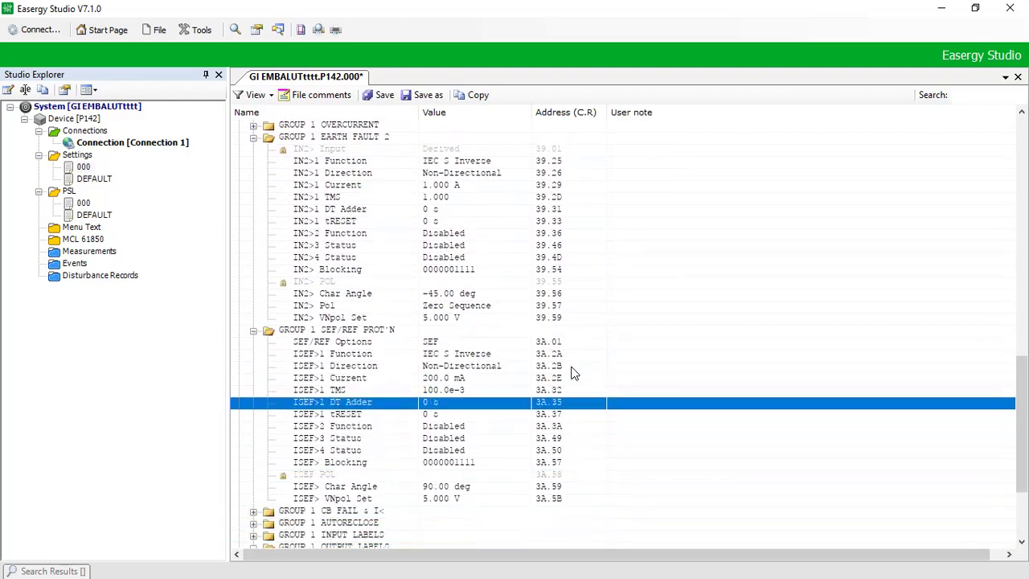
key("Up")
key("Up")
key("Up")
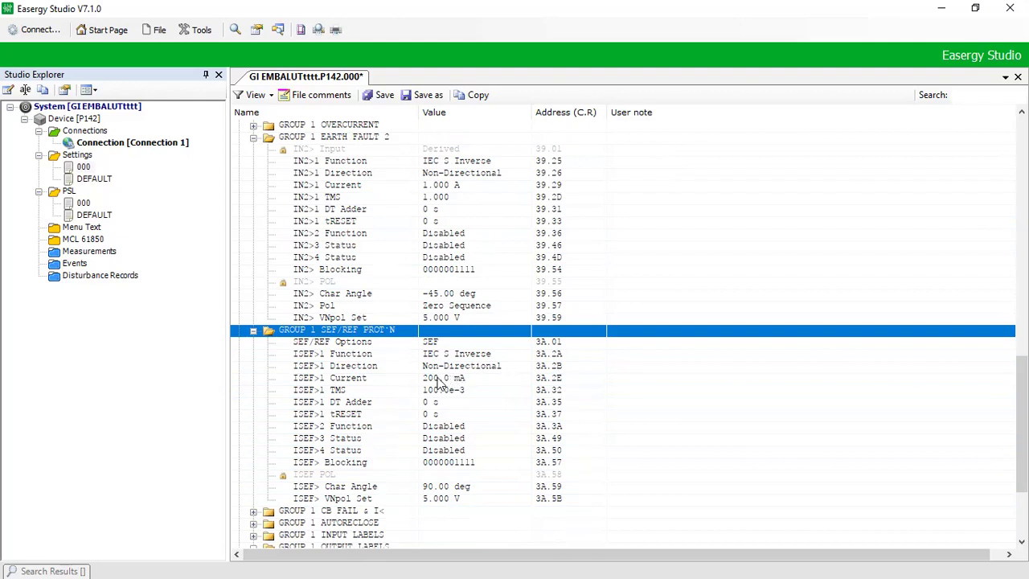
left_click(439, 377)
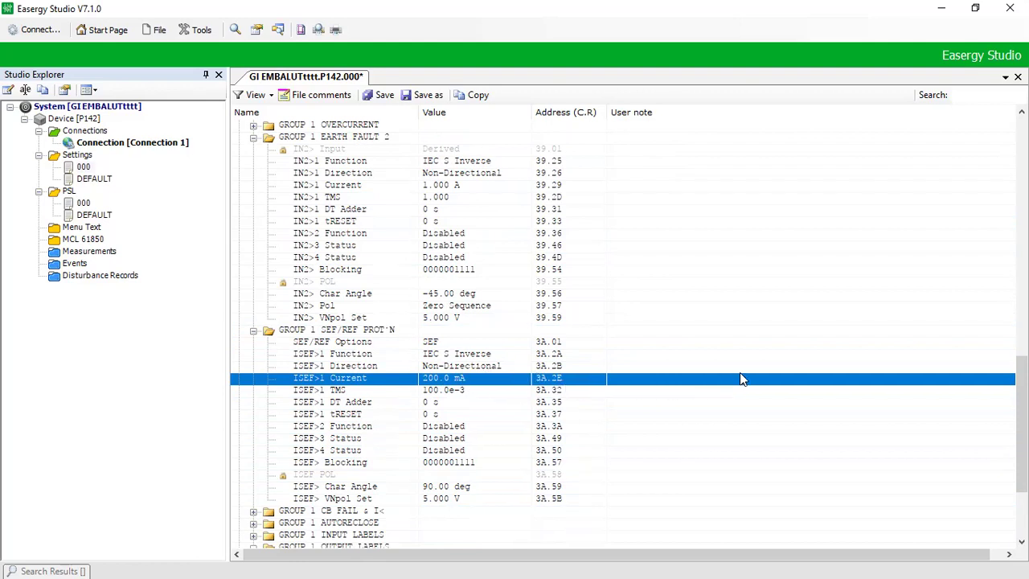
key("Home")
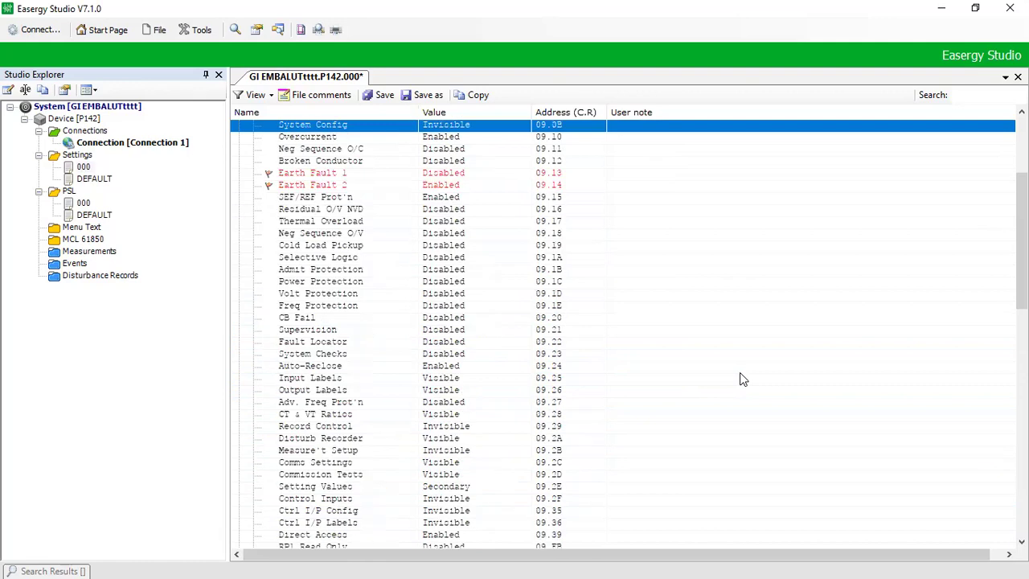
Step: Browse down the CONFIGURATION entries to Setting Values
key("Down")
key("Down")
key("Down")
key("Down")
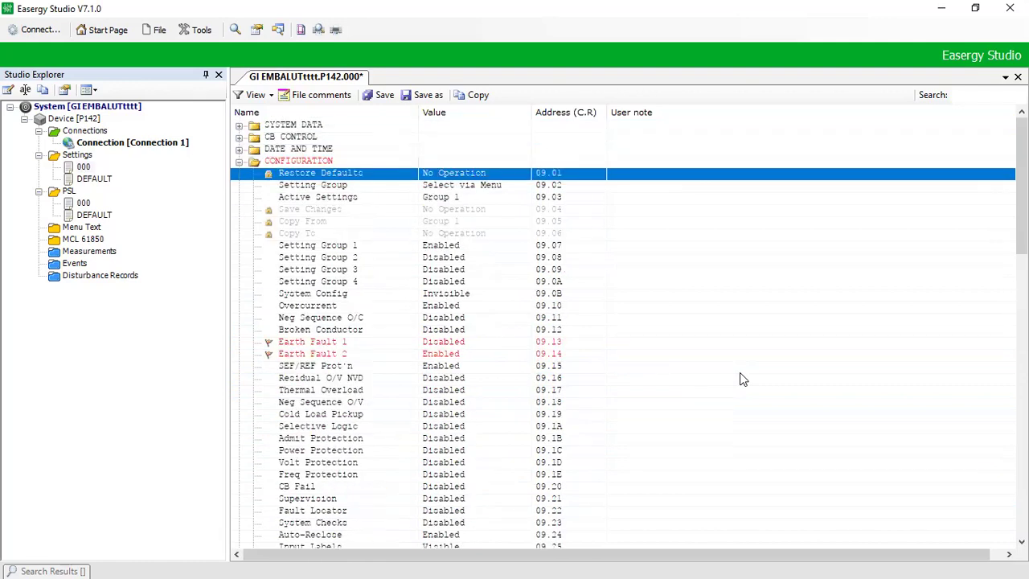
key("Down")
key("Down")
key("Down")
key("Down")
key("Down")
key("Down")
key("Down")
key("Down")
key("Down")
key("Down")
key("Down")
key("Down")
key("Down")
key("Down")
key("Down")
key("Down")
key("Down")
key("Down")
key("Down")
key("Down")
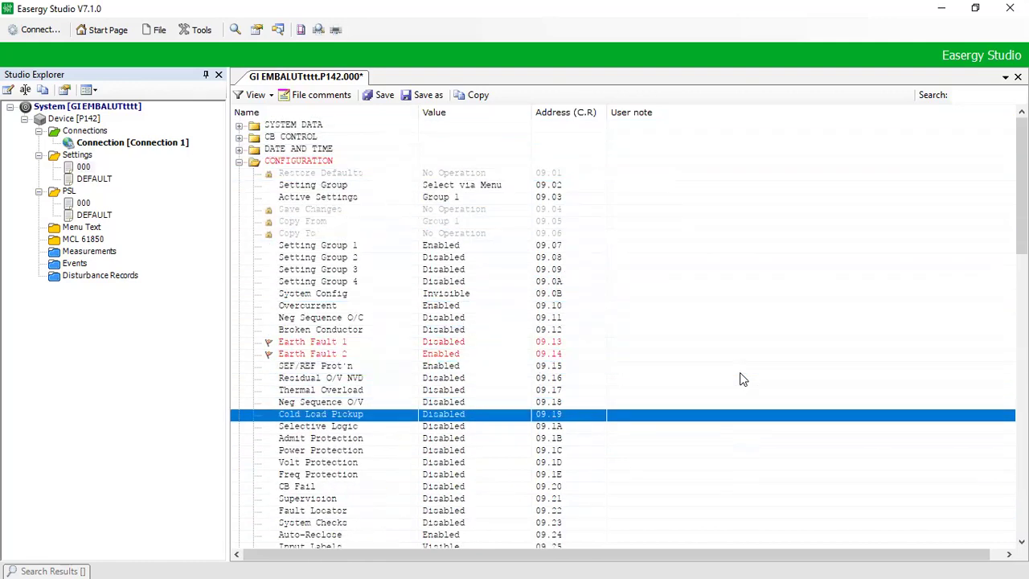
key("Down")
key("Down")
key("Down")
key("Down")
key("Down")
key("Down")
key("Down")
key("Down")
key("Down")
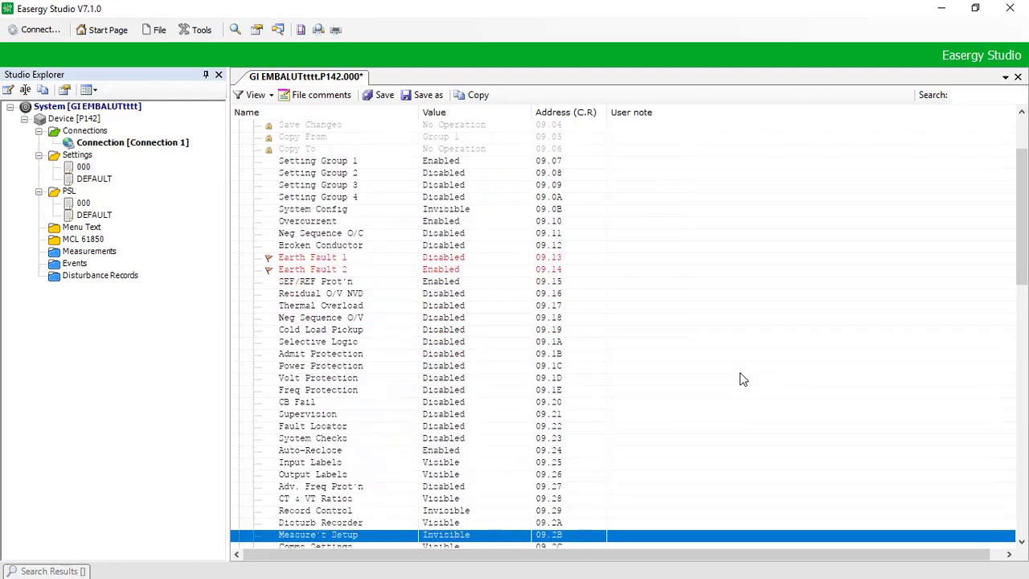
key("Down")
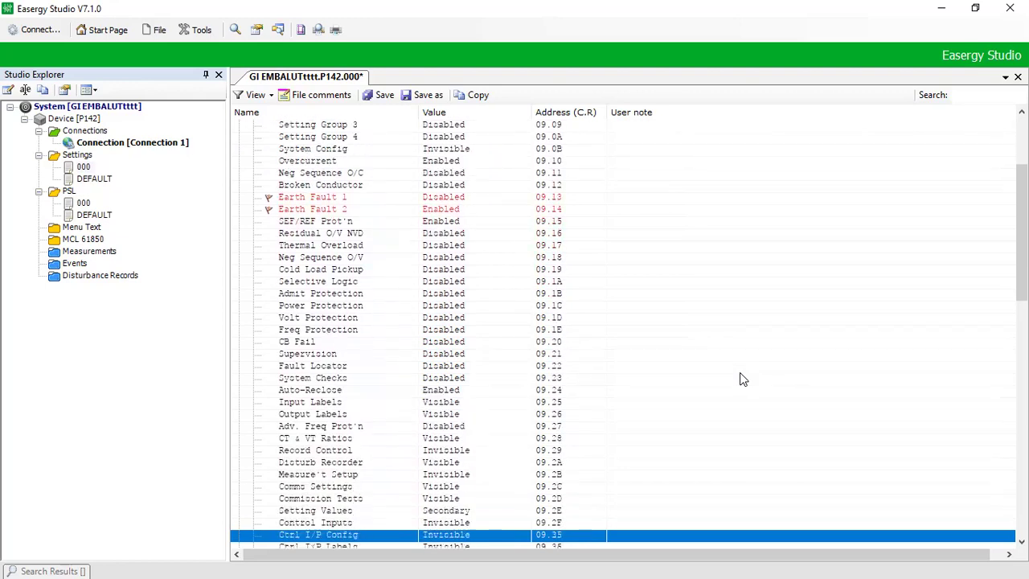
key("Down")
key("Up")
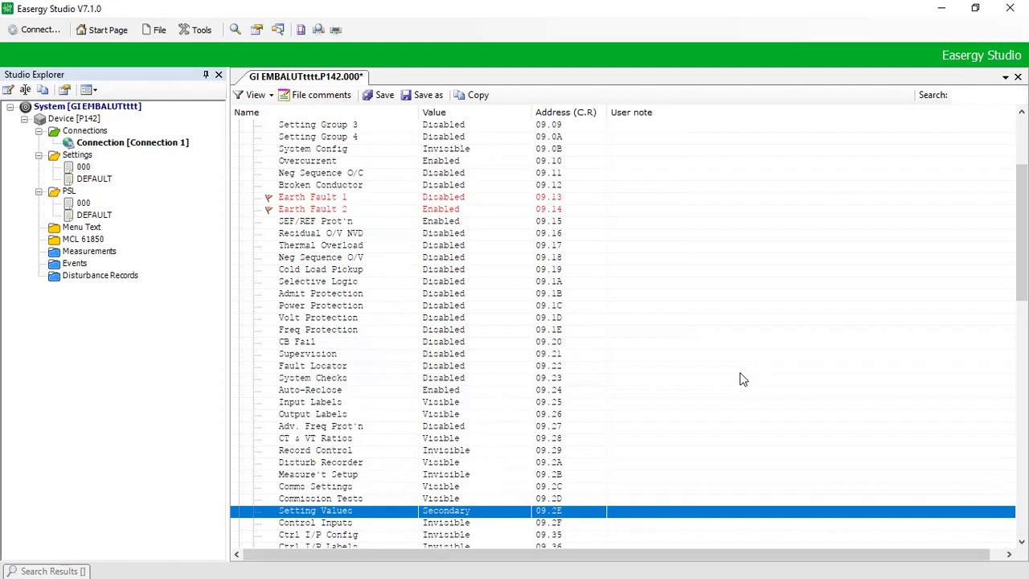
Step: Jump to the end of the list and move up to ISEF>1 TMS 100.0e-3
key("Page_Down")
key("Page_Down")
key("Up")
key("Up")
key("Up")
key("Up")
key("Up")
key("Up")
key("Up")
key("Up")
key("Up")
key("Up")
key("Up")
key("Up")
key("Up")
key("Up")
key("Up")
key("Up")
key("Up")
key("Up")
key("Up")
key("Up")
key("Up")
key("Up")
key("Up")
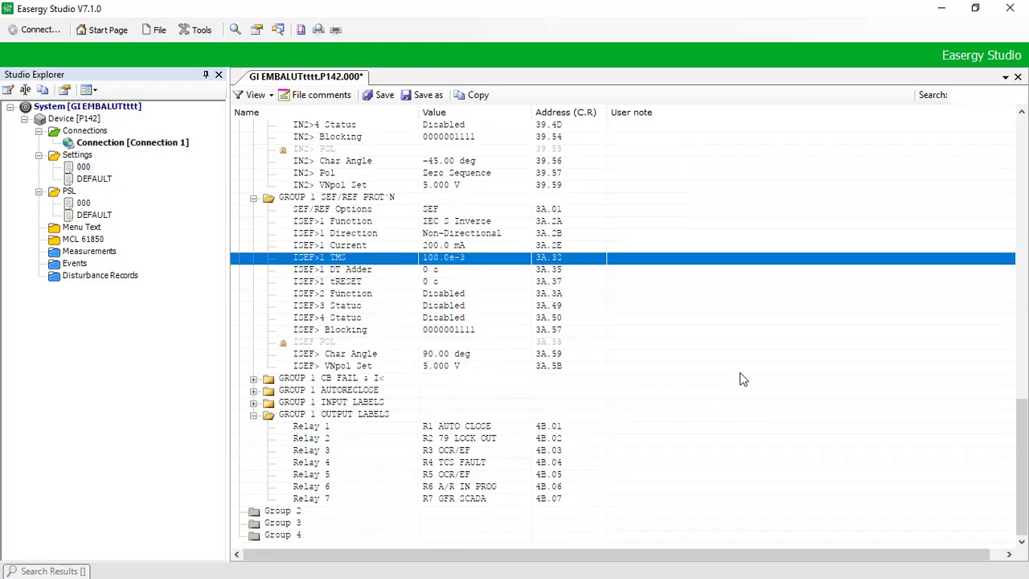
key("Up")
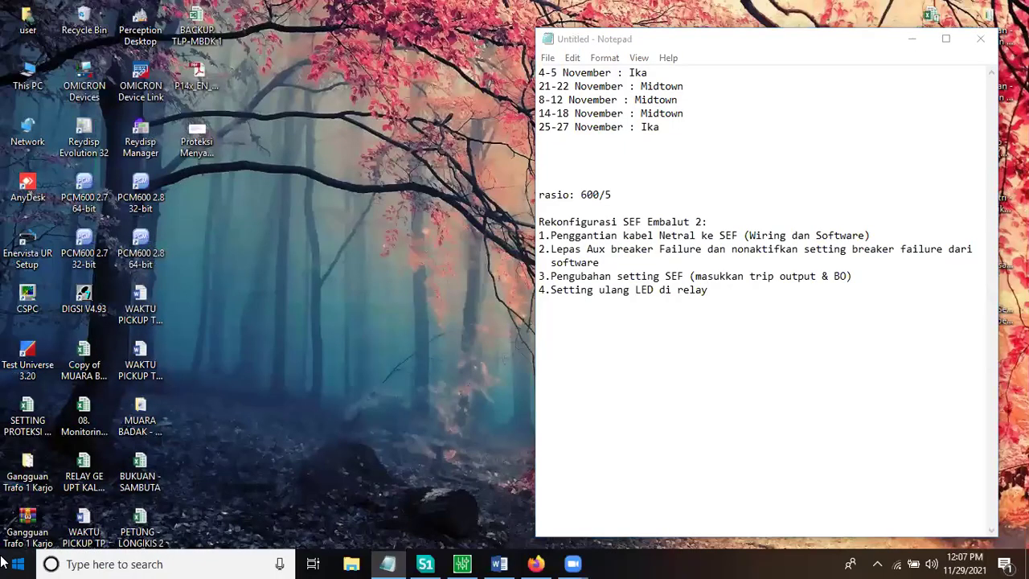
Step: Search the Start menu for 'CAL' and launch the Calculator app
left_click(4, 561)
type("CAL")
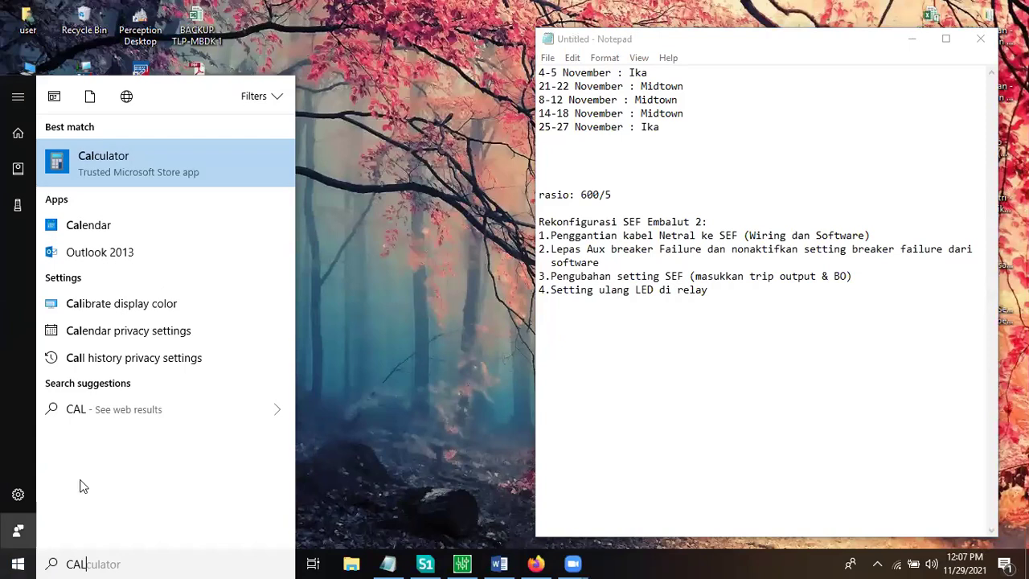
key("Return")
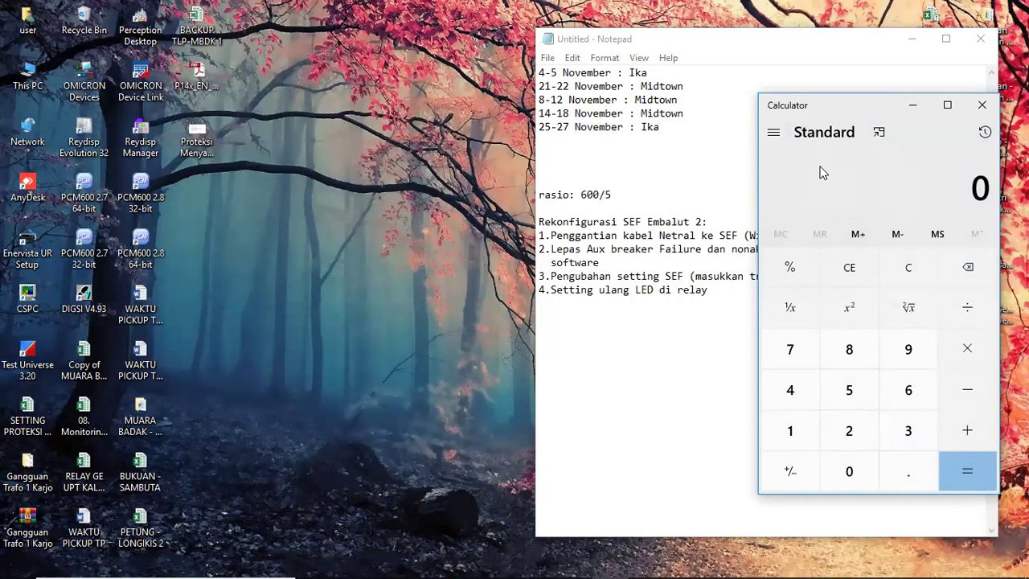
Step: Calculate 24 ÷ 600 × 5 = 0.2 in Calculator, then return to Easergy Studio
type("24")
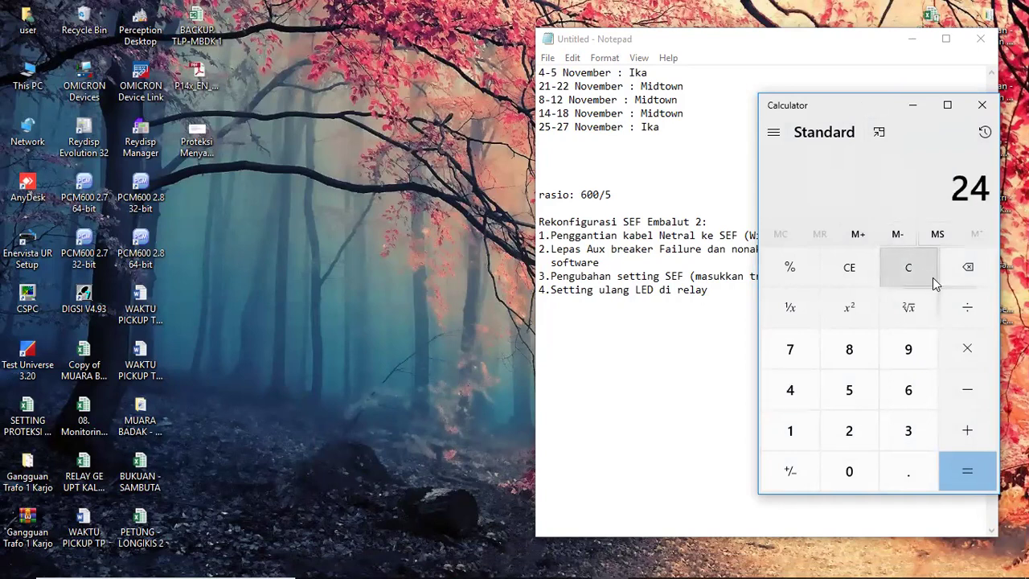
left_click(965, 312)
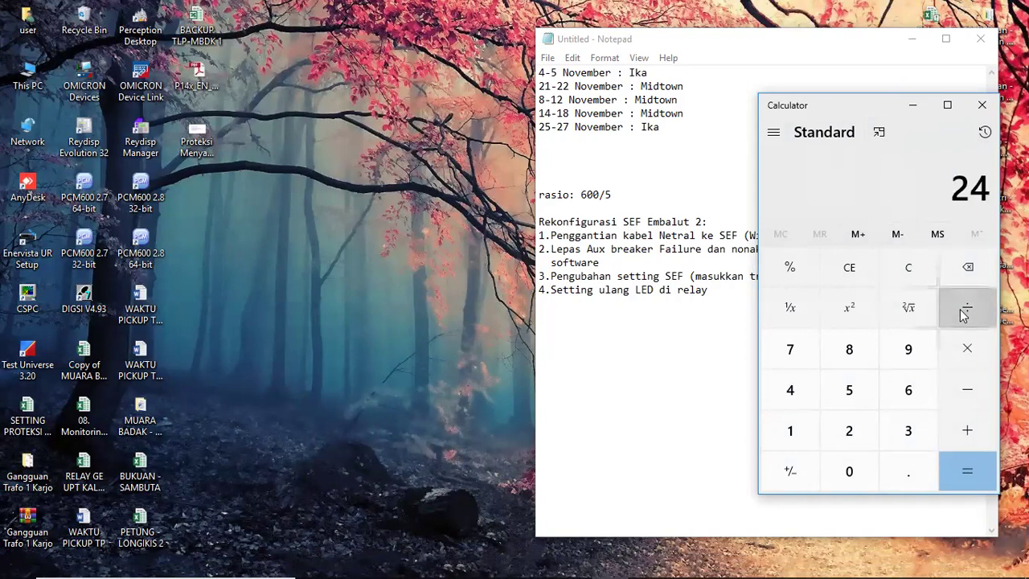
left_click(907, 362)
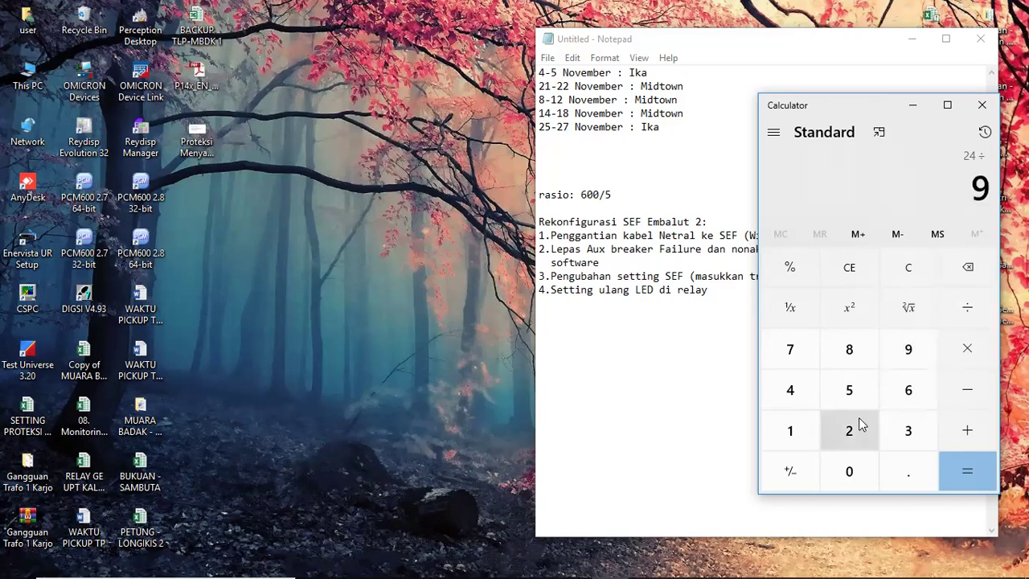
left_click(979, 269)
left_click(909, 391)
left_click(851, 471)
left_click(851, 471)
left_click(969, 353)
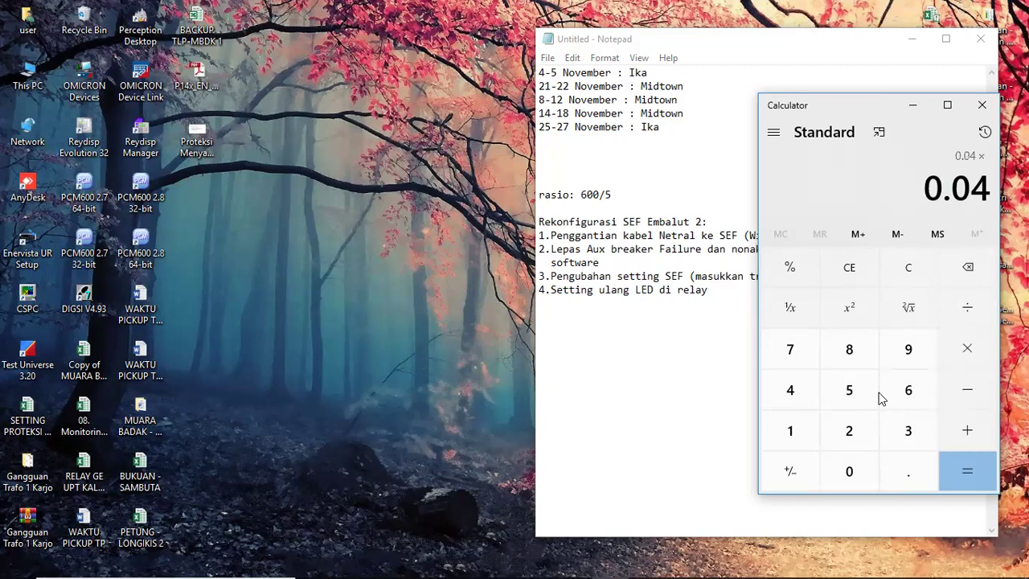
left_click(854, 399)
left_click(964, 470)
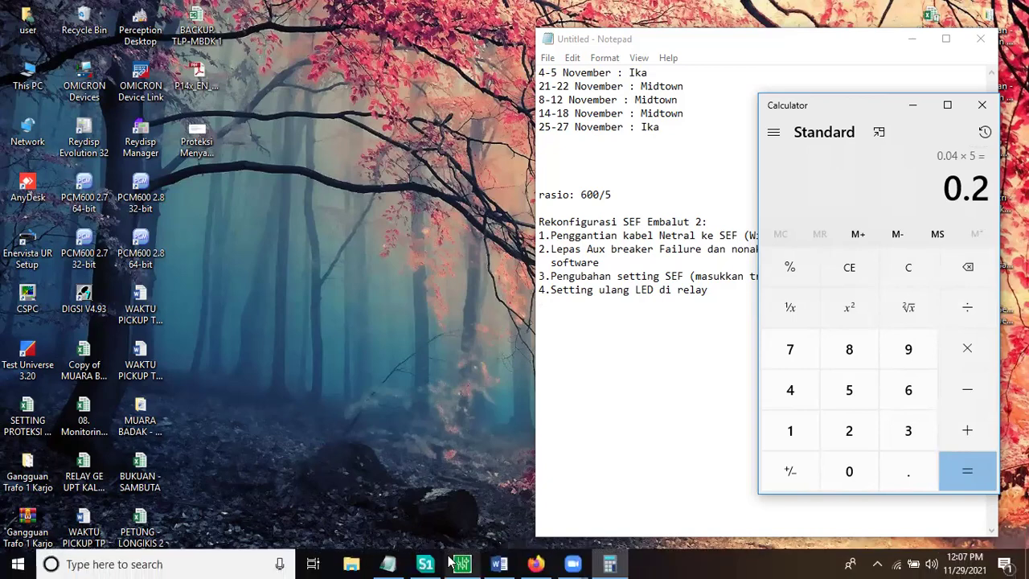
left_click(454, 563)
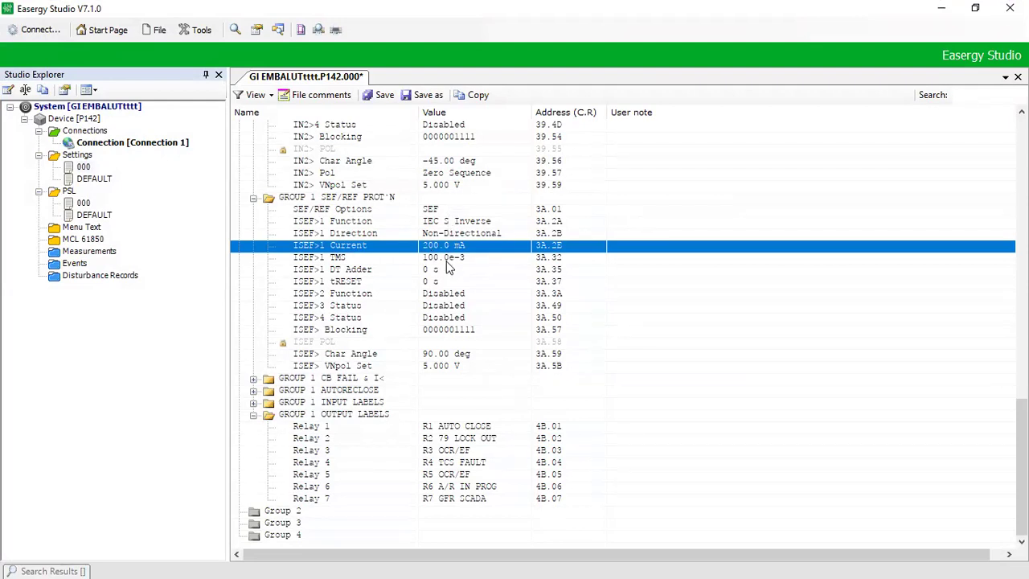
Step: Set Earth Fault 1 (09.13) under CONFIGURATION to Enabled
left_click(446, 259)
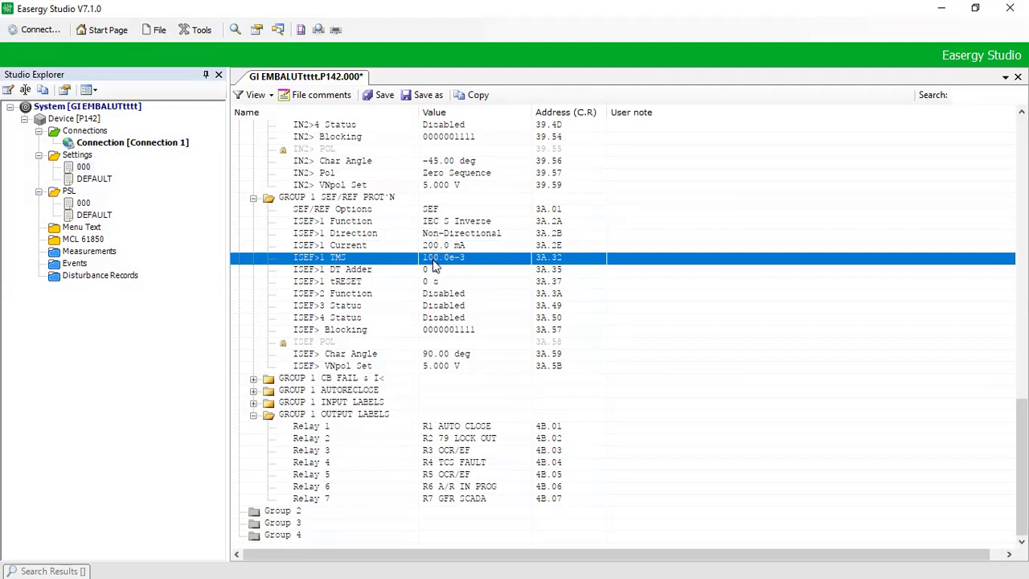
key("Up")
key("Up")
key("Up")
key("Up")
key("Up")
key("Up")
key("Up")
key("Up")
key("Up")
key("Up")
key("Up")
key("Up")
key("Up")
key("Up")
key("Up")
key("Up")
key("Up")
key("Up")
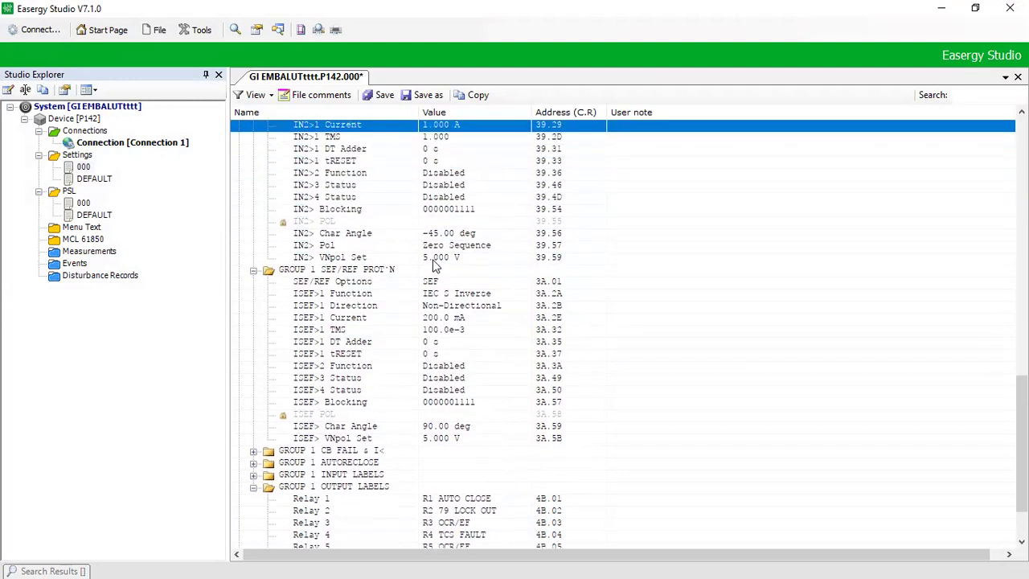
key("Up")
key("Up")
key("Up")
key("Up")
key("Up")
key("Up")
key("Up")
key("Up")
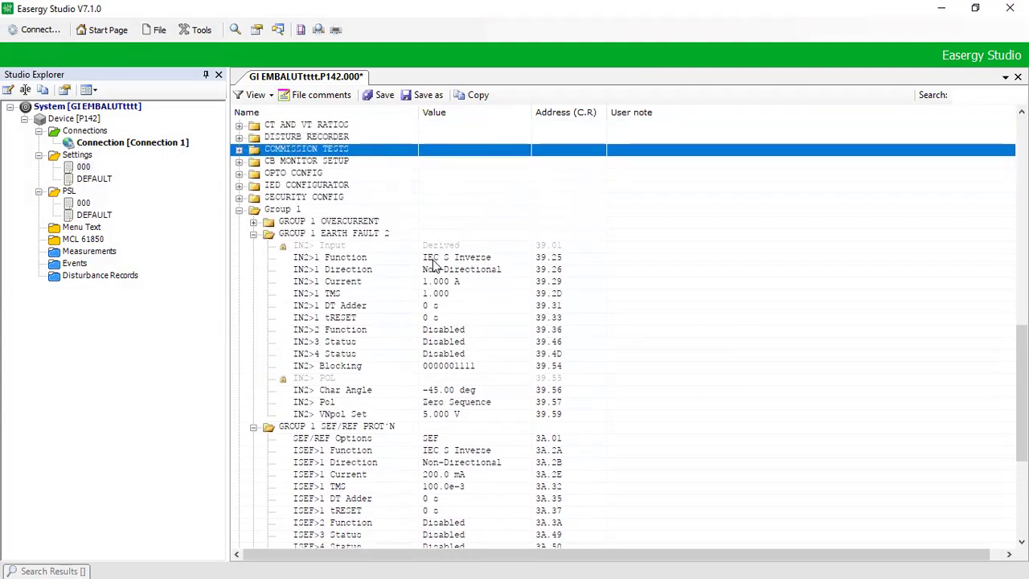
key("Home")
key("Down")
key("Down")
key("Down")
key("Down")
key("Down")
key("Down")
key("Down")
key("Down")
key("Down")
key("Down")
key("Down")
key("Down")
key("Down")
key("Down")
key("Down")
key("Down")
key("Down")
key("Down")
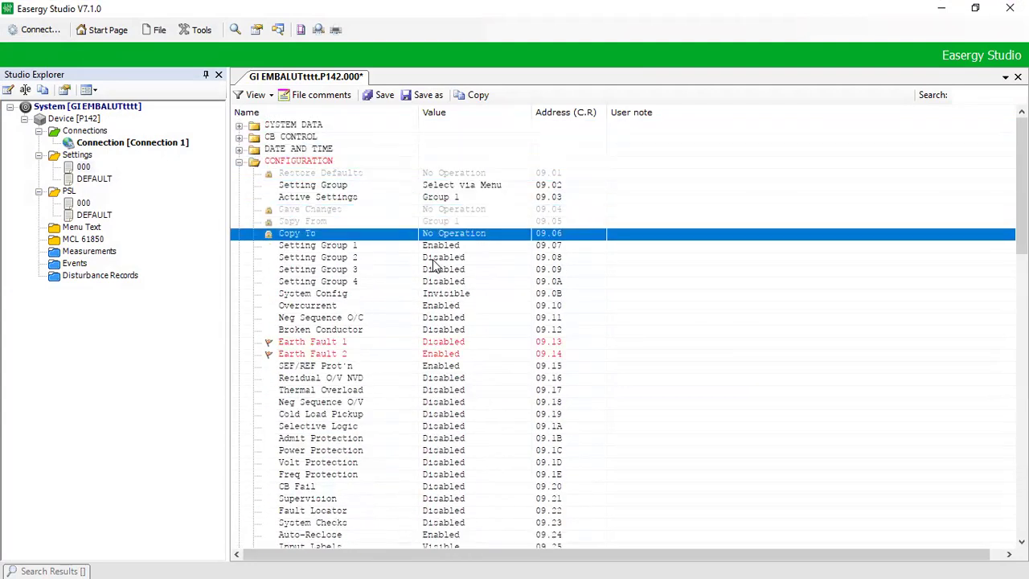
key("Return")
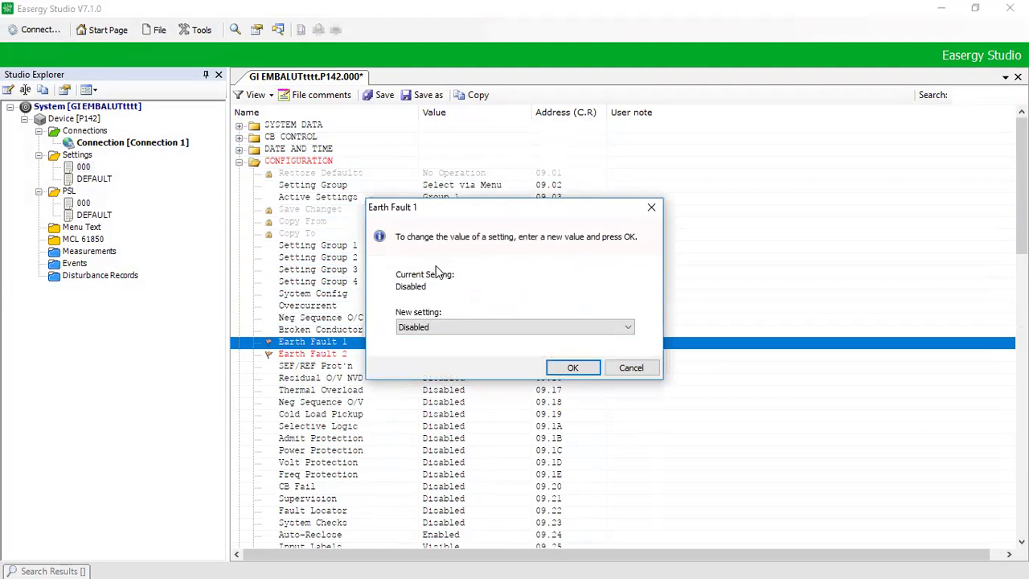
left_click(459, 328)
left_click(462, 349)
left_click(572, 368)
left_click(433, 369)
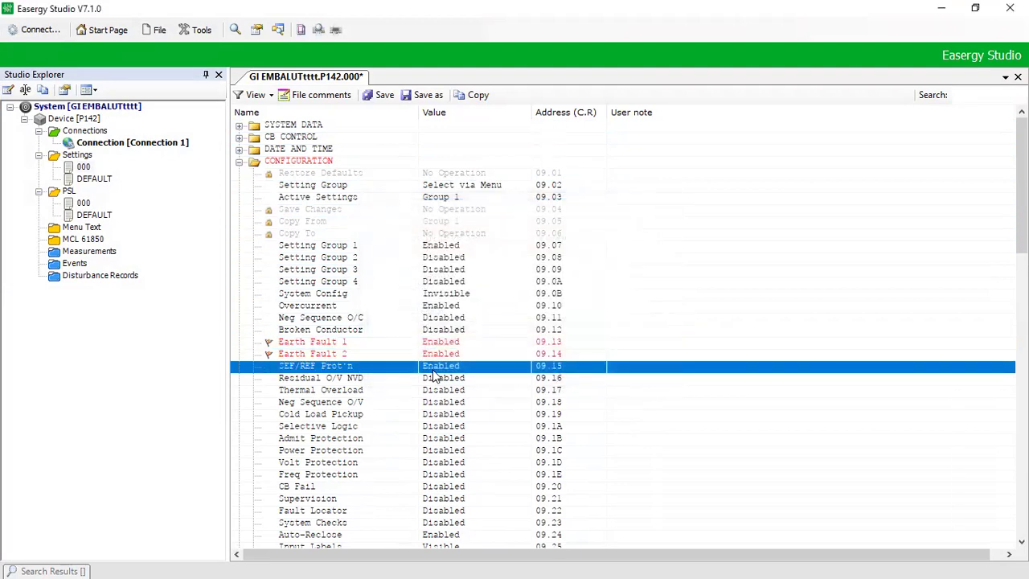
key("Down")
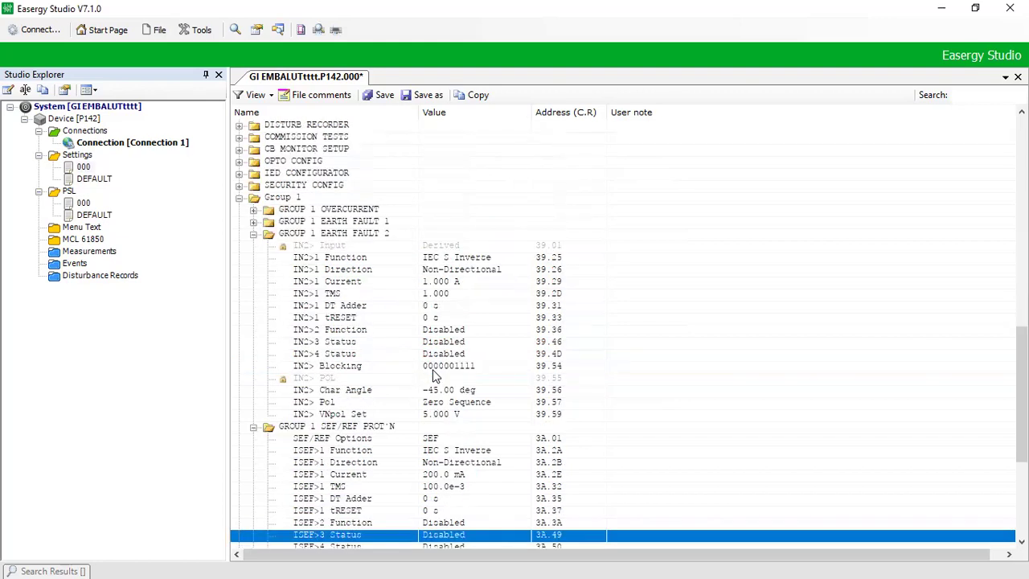
Step: Expand Group 1 Earth Fault 1 and review IN1>1 Current (400.0 mA) and IN1>2 Current
left_click(385, 225)
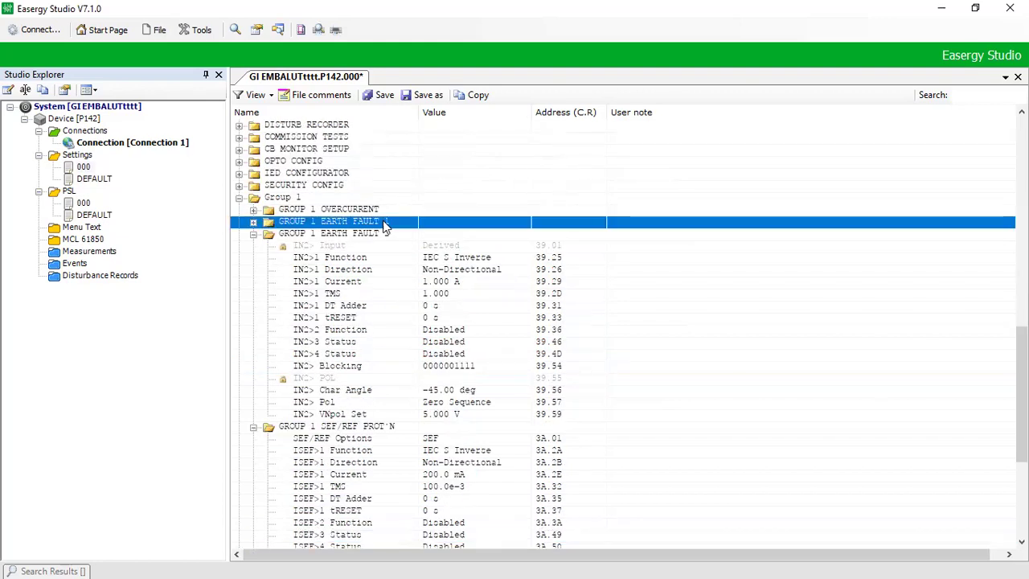
key("Right")
key("Down")
key("Down")
key("Down")
key("Down")
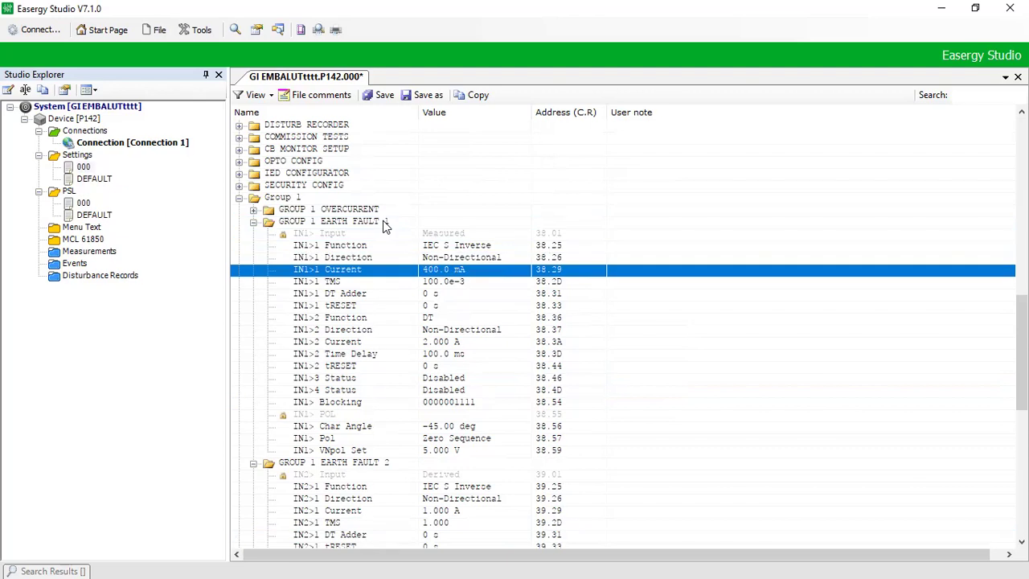
left_click(438, 344)
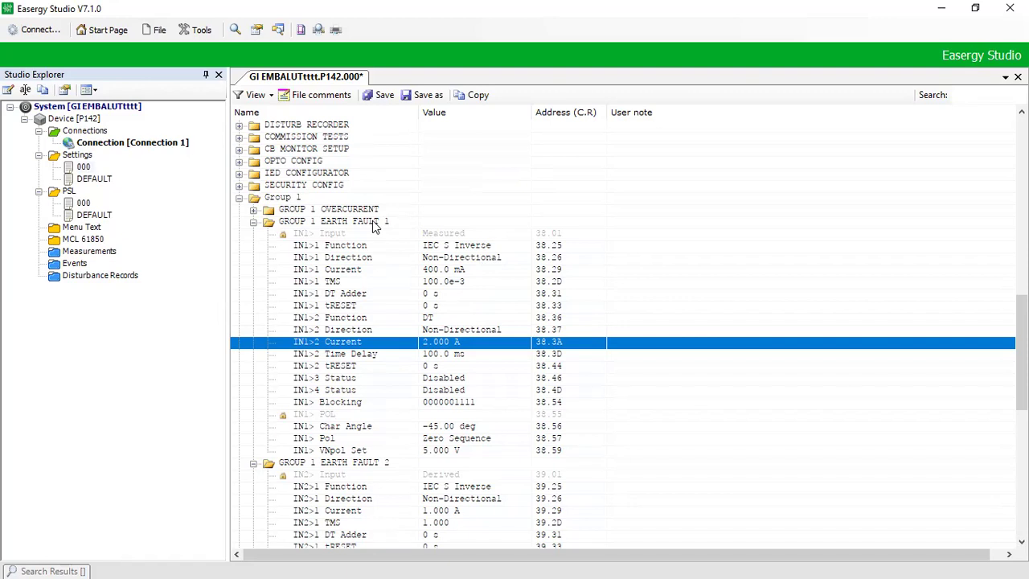
left_click(376, 225)
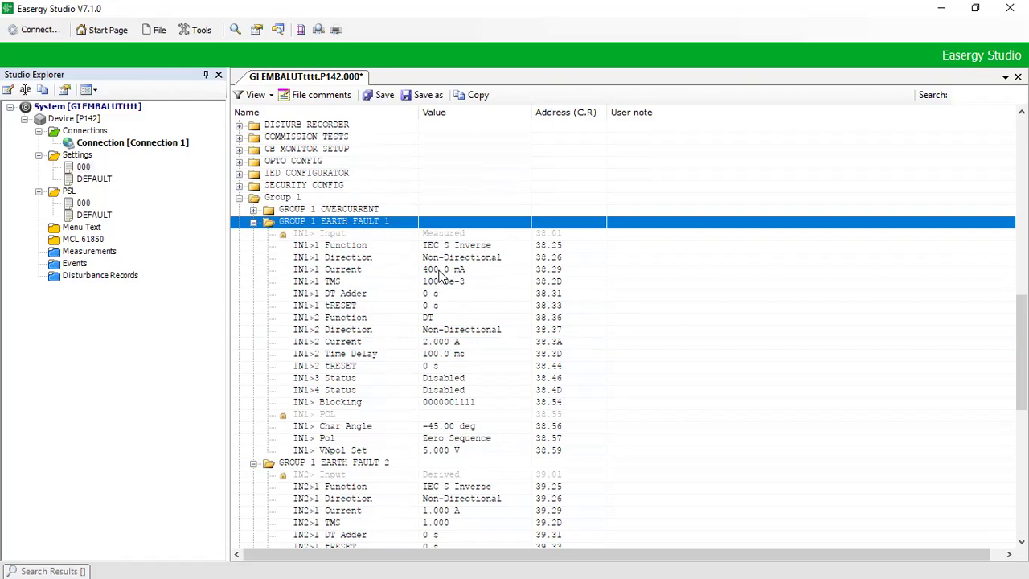
left_click(440, 271)
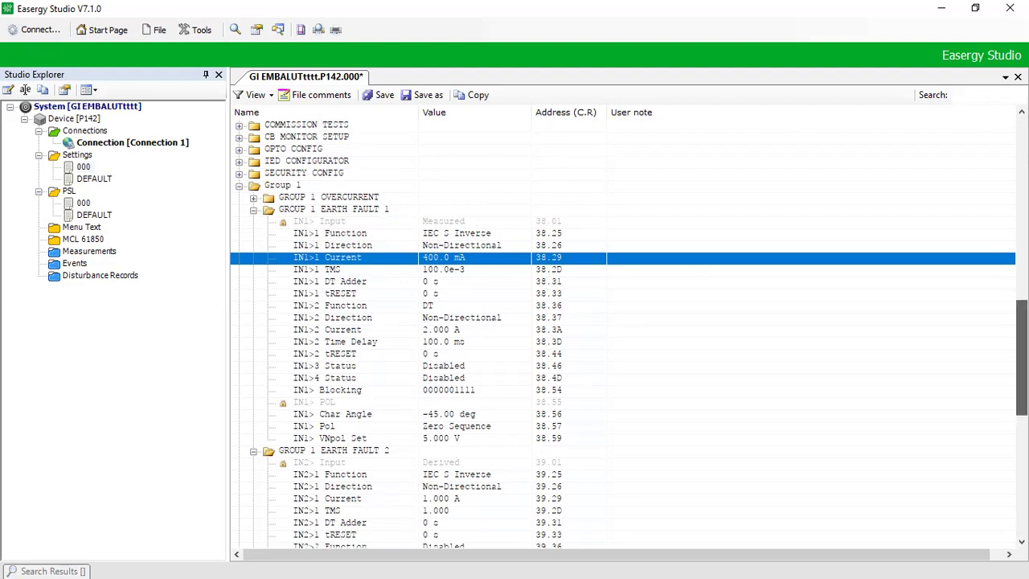
scroll(752, 268, "down", 2)
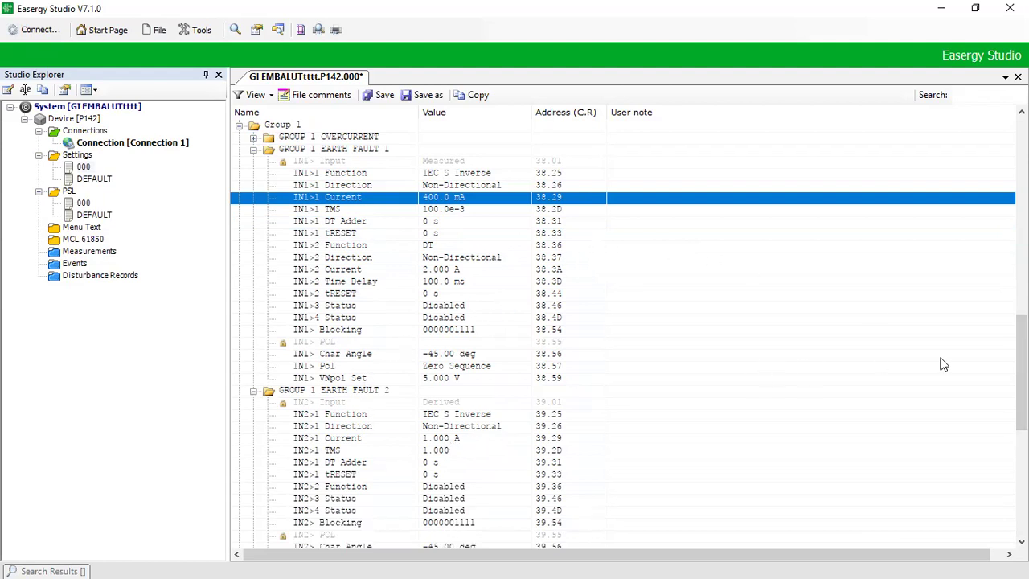
scroll(619, 407, "down", 2)
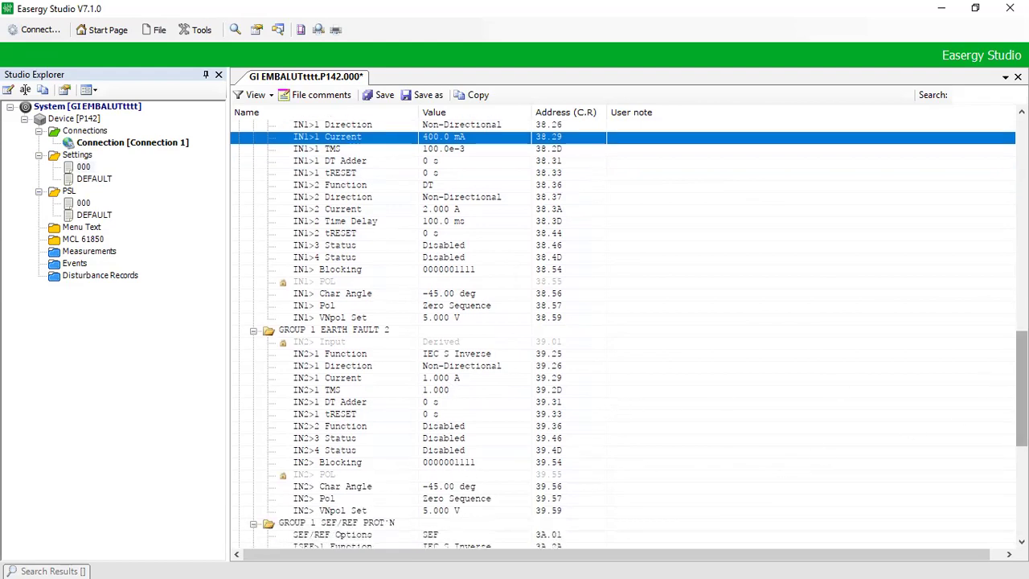
scroll(1021, 386, "down", 3)
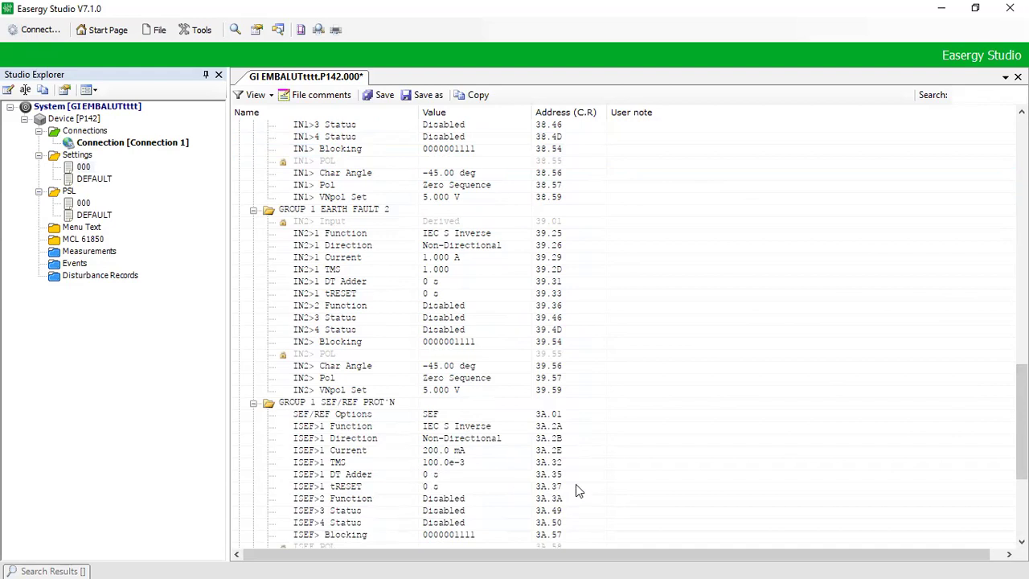
scroll(627, 329, "up", 6)
left_click(330, 197)
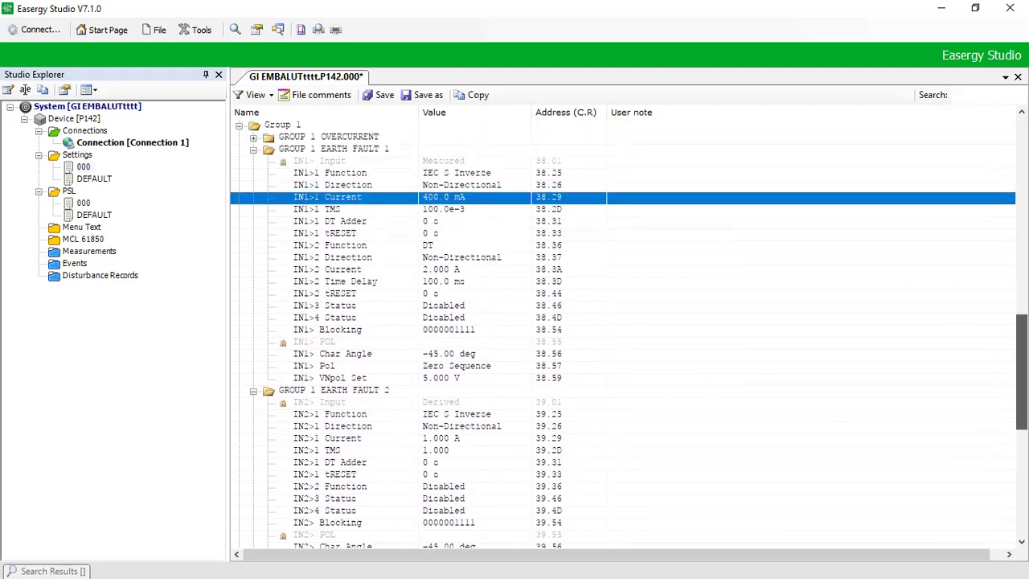
key("Down")
key("Down")
scroll(1022, 362, "up", 1)
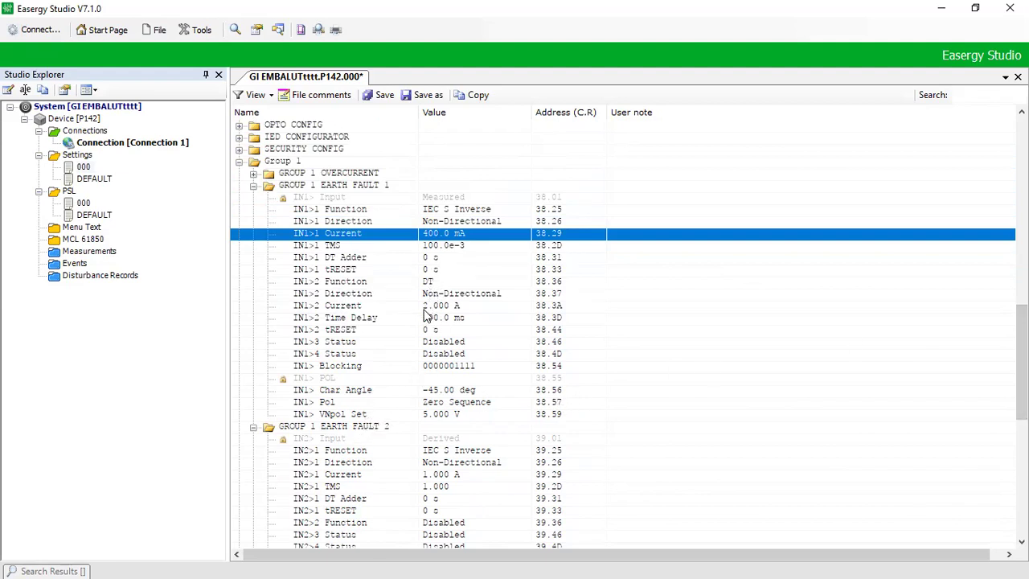
left_click(445, 307)
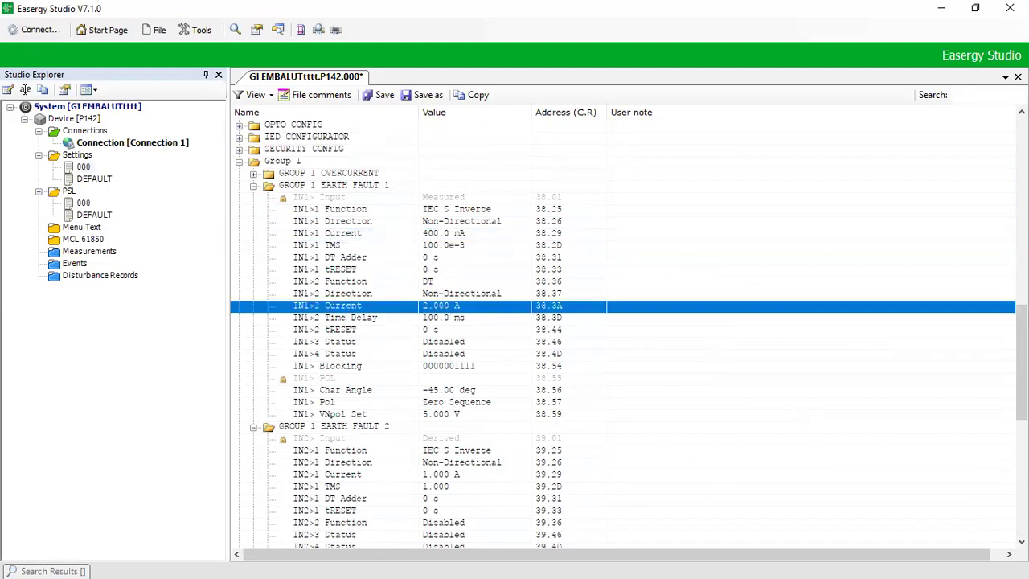
scroll(638, 408, "down", 2)
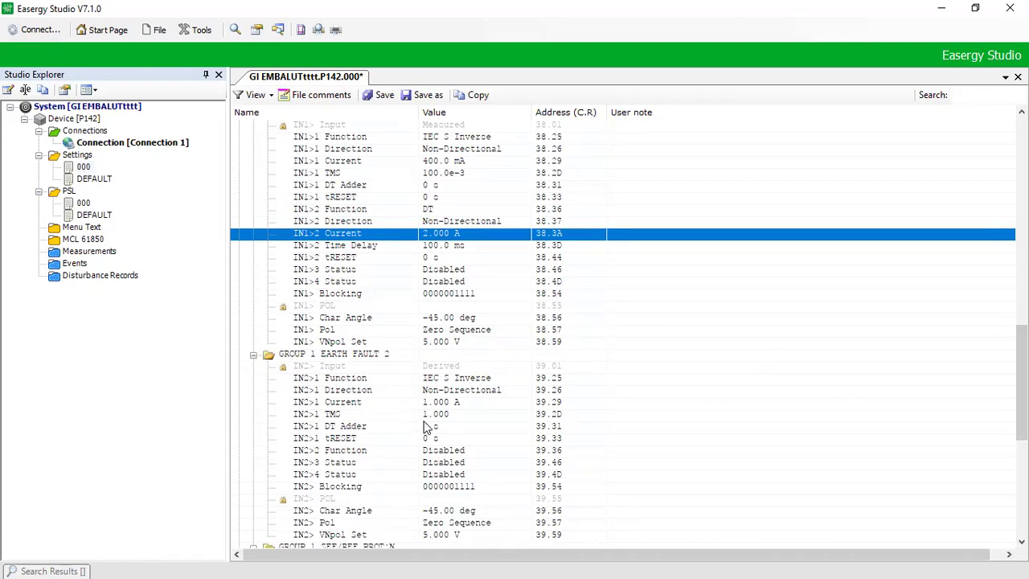
Step: Change IN2>1 Function in Group 1 Earth Fault 2 to Disabled
double_click(433, 380)
left_click(446, 327)
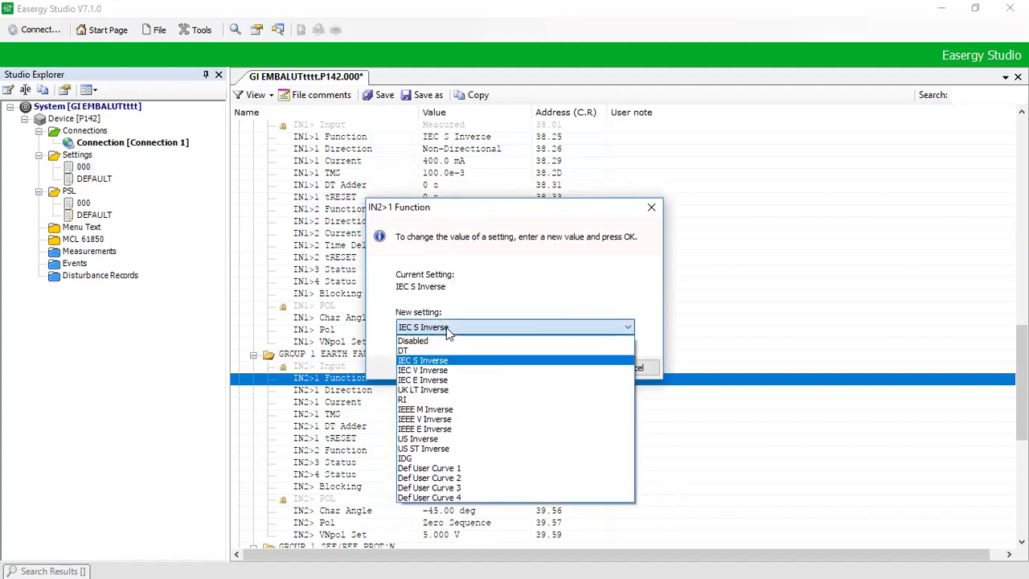
left_click(447, 341)
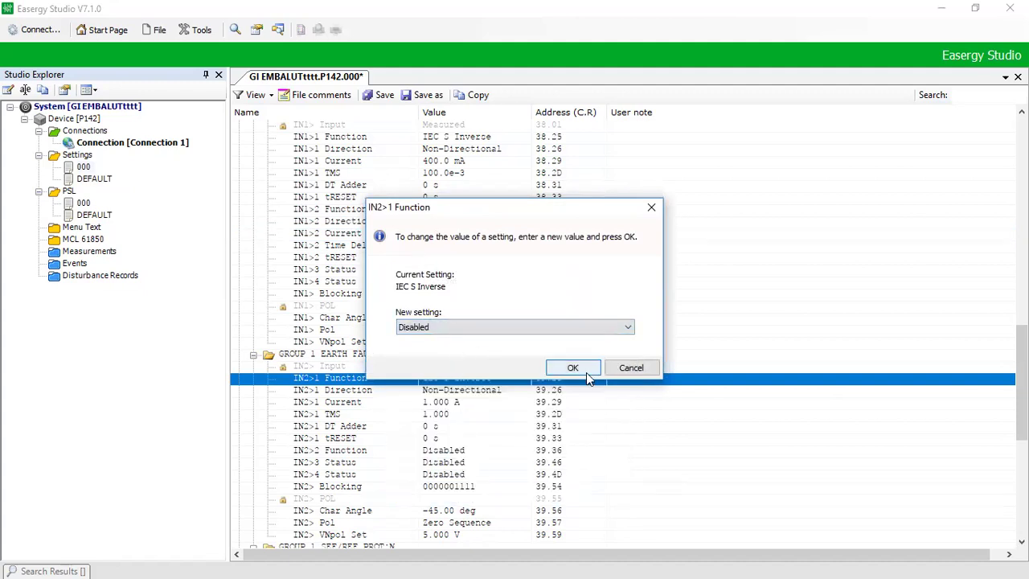
left_click(559, 370)
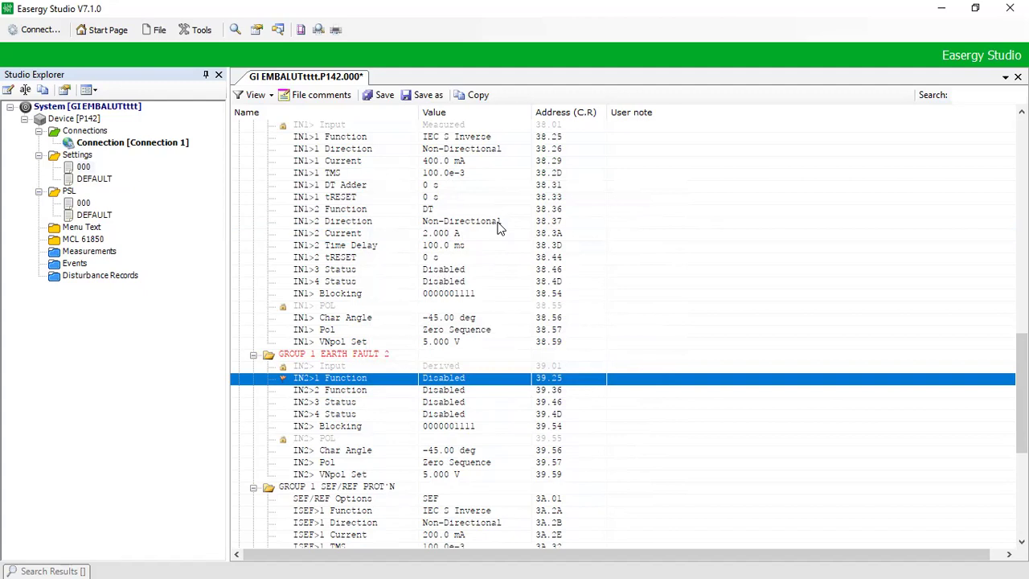
Step: Set IN2>2 Function to DT
double_click(432, 392)
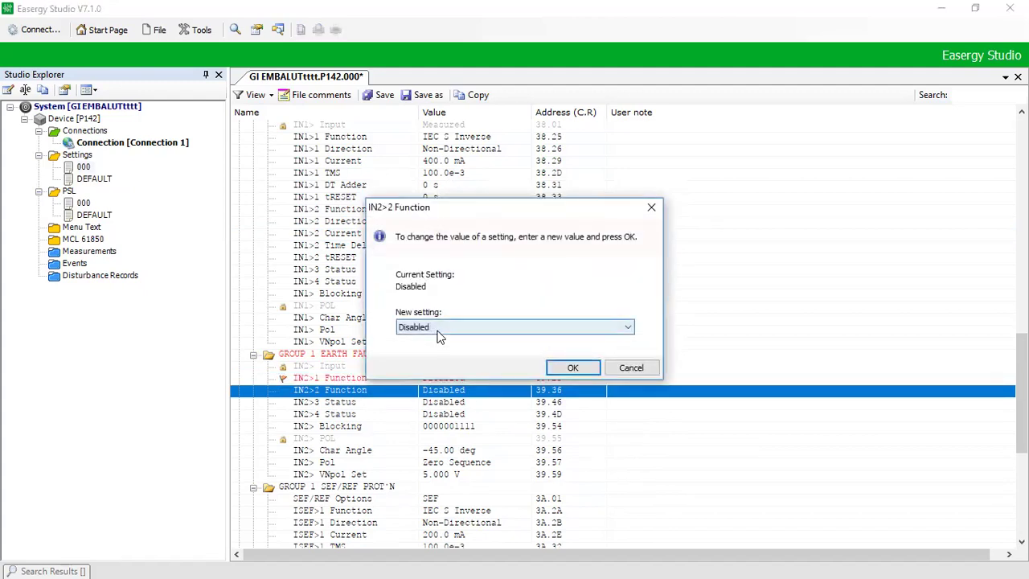
left_click(440, 330)
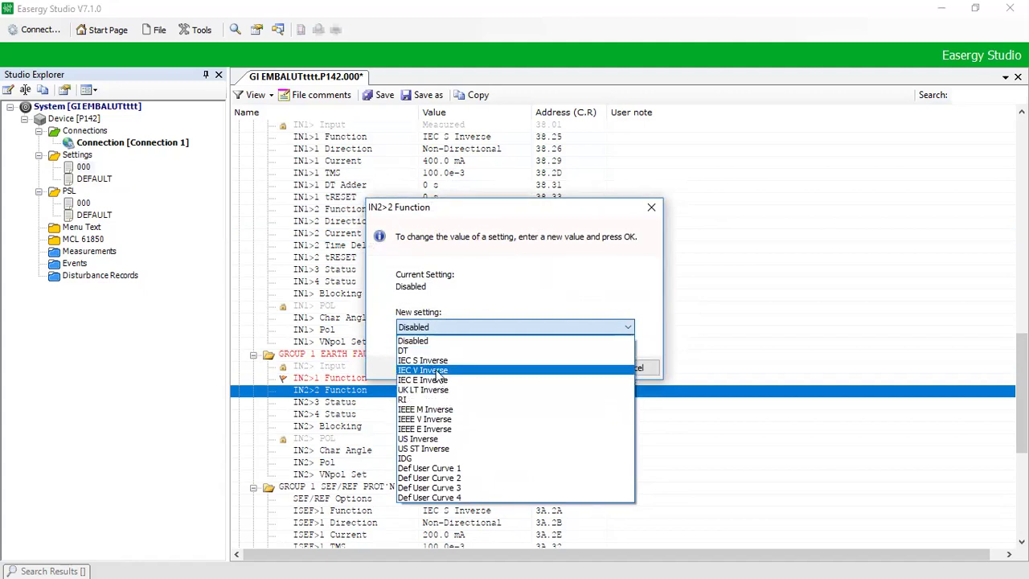
left_click(423, 352)
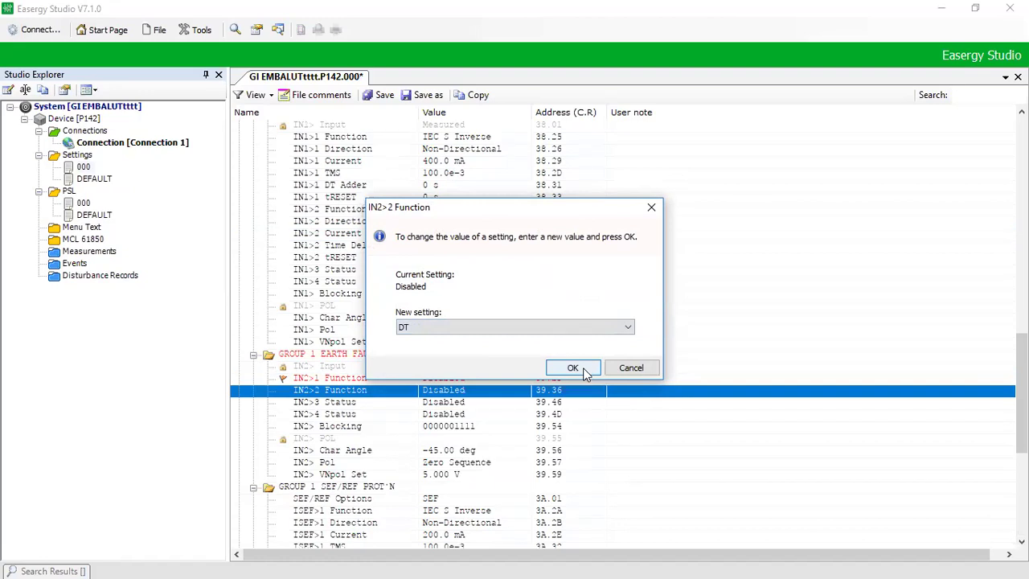
left_click(573, 368)
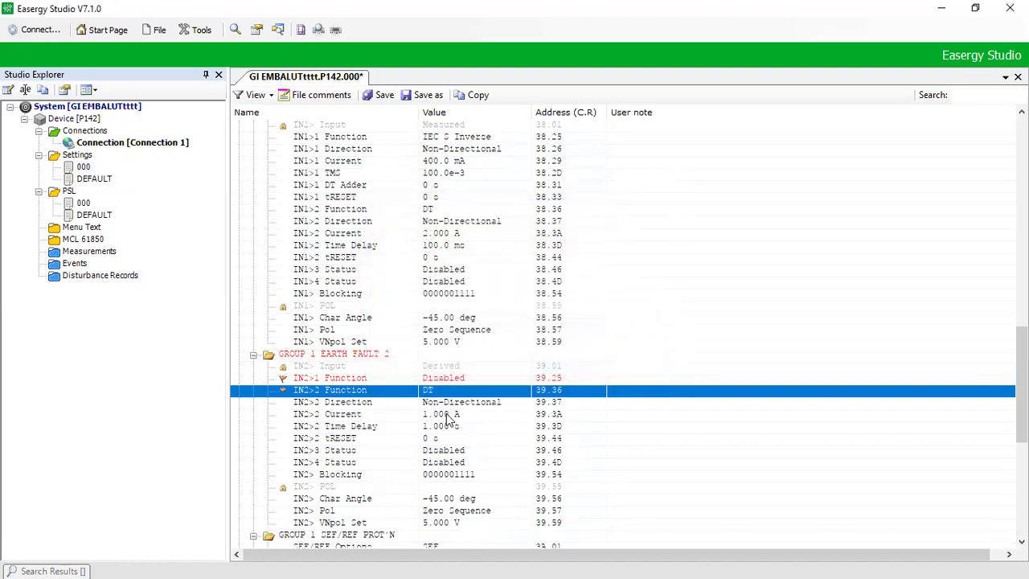
Step: Set IN2>2 Current to 2.000 A and IN2>2 Time Delay to 100.0 ms
double_click(448, 414)
type("2000")
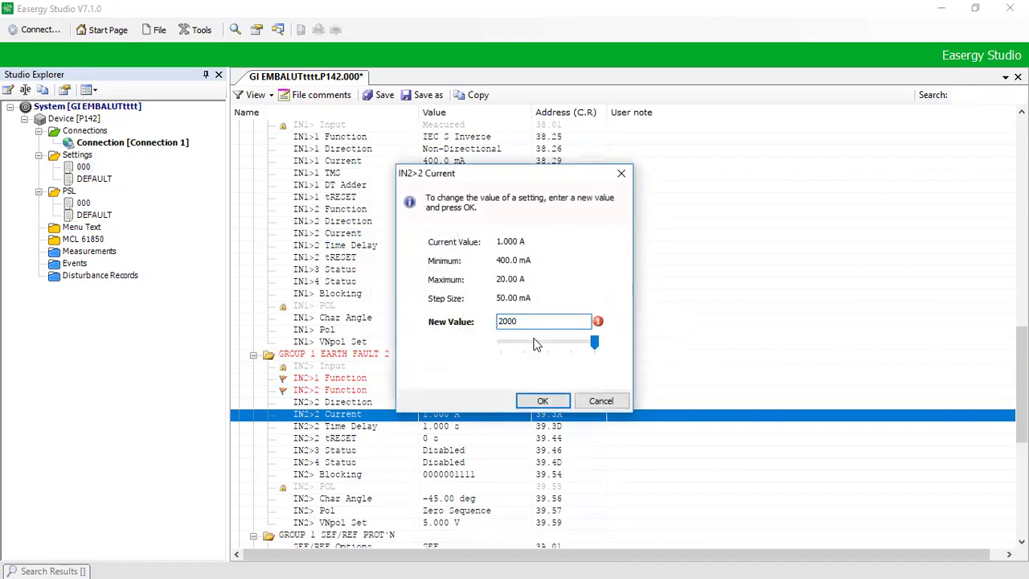
key("BackSpace")
key("BackSpace")
key("Return")
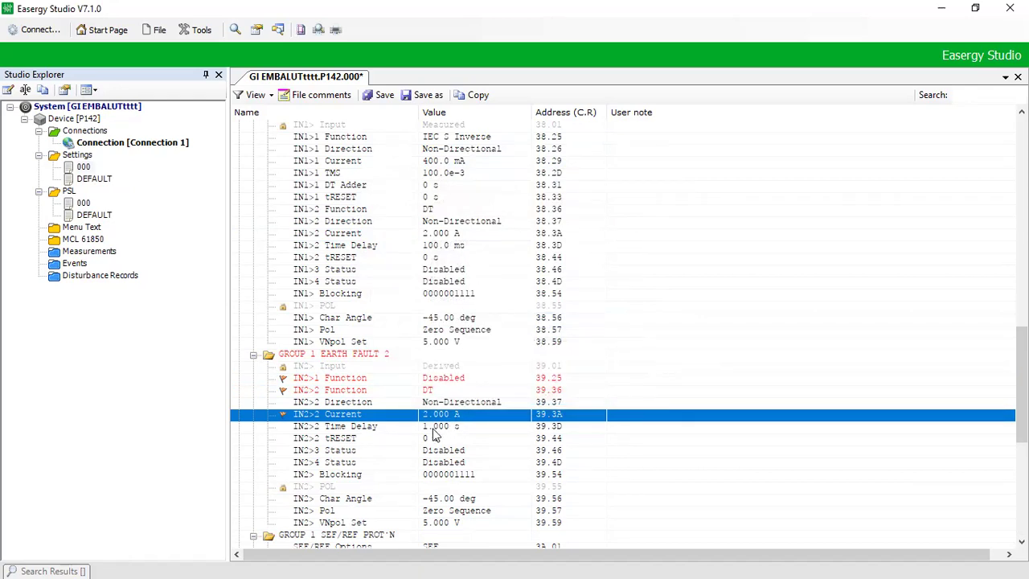
double_click(435, 429)
type("0.1")
key("Return")
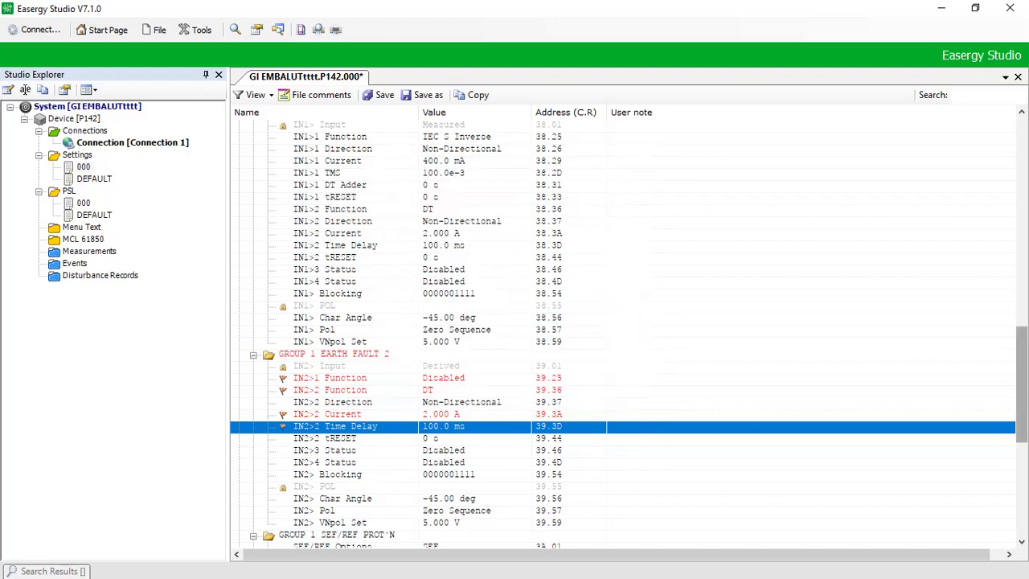
Step: Set Earth Fault 1 in CONFIGURATION to Disabled
scroll(1022, 384, "down", 2)
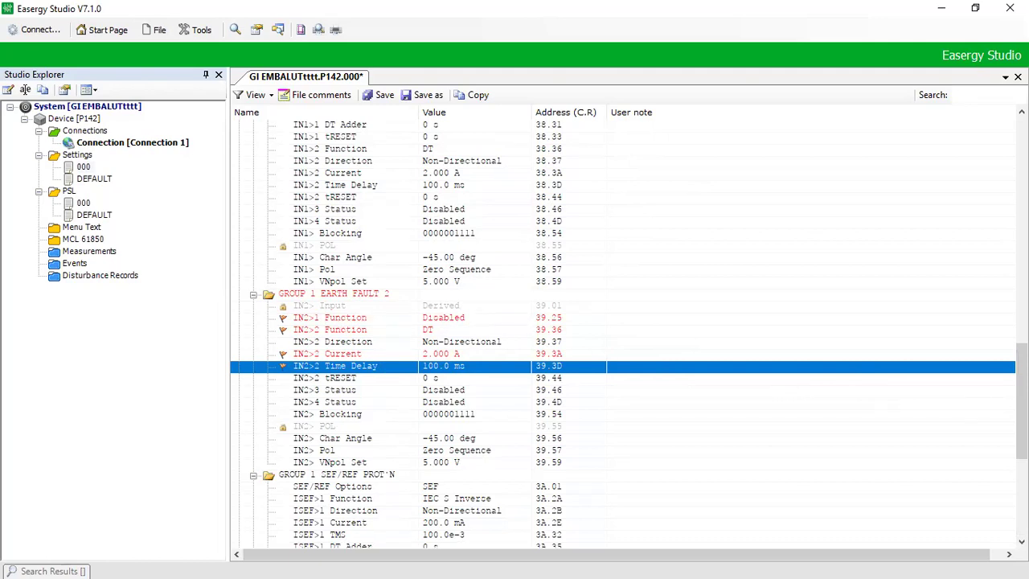
left_click_drag(1022, 402, 1022, 201)
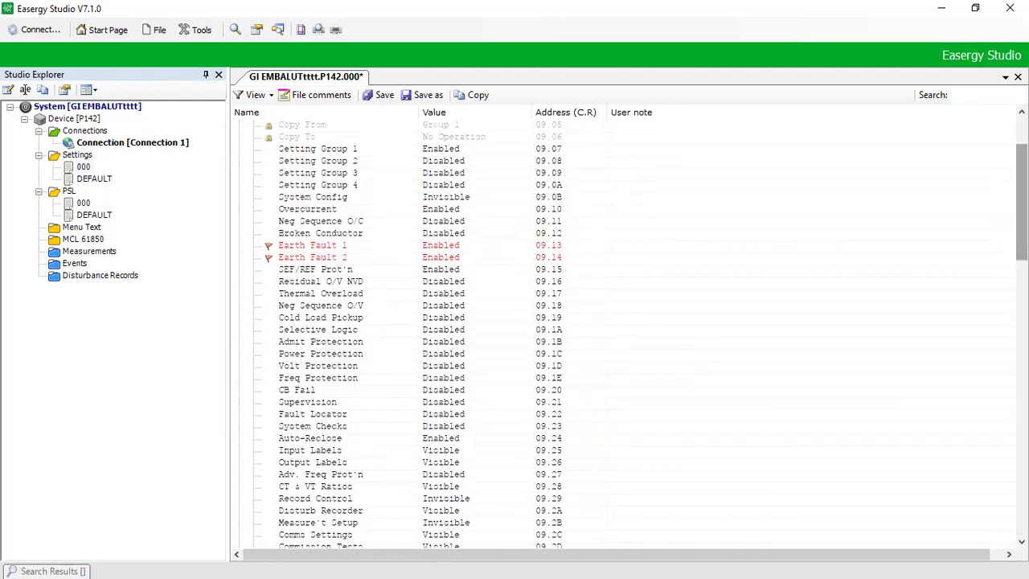
double_click(452, 250)
left_click(456, 328)
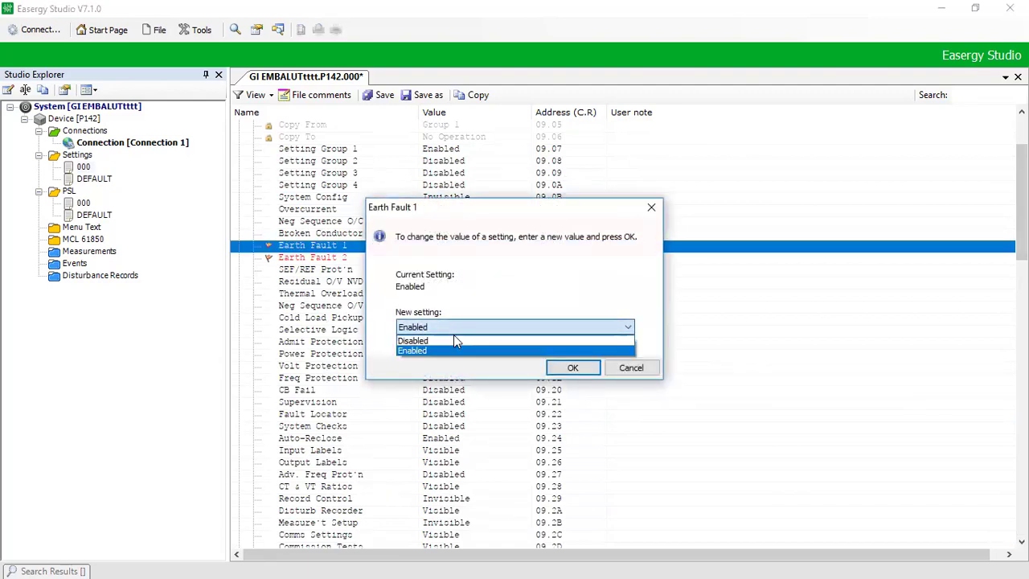
left_click(455, 341)
left_click(588, 369)
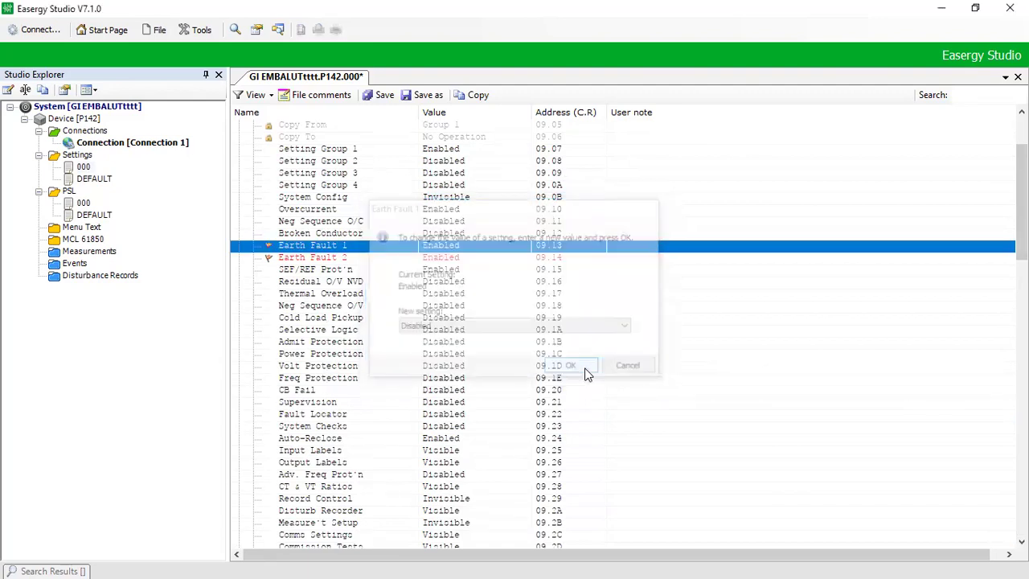
Step: Check that Earth Fault 2 is still Enabled
left_click(429, 259)
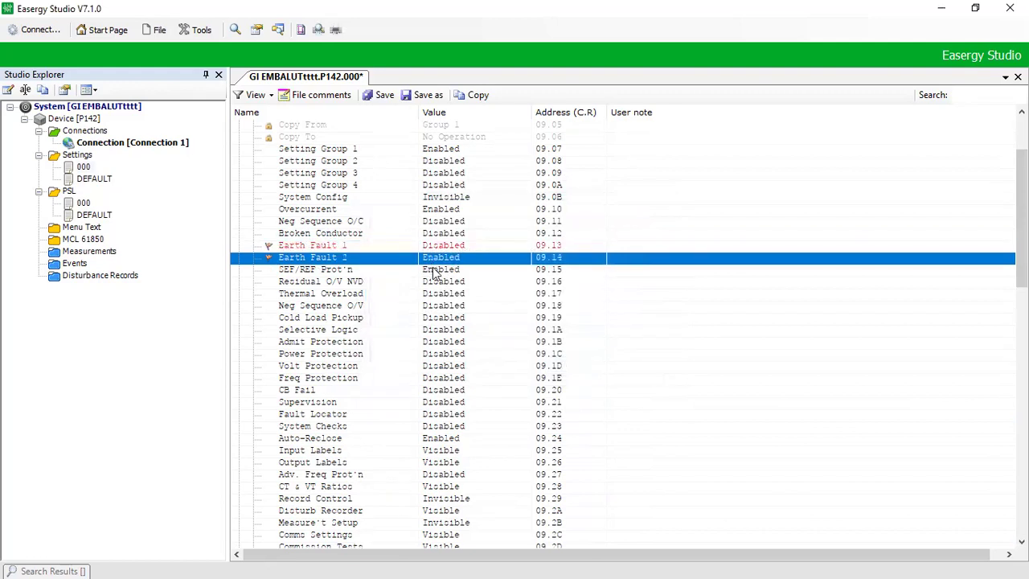
left_click(443, 273)
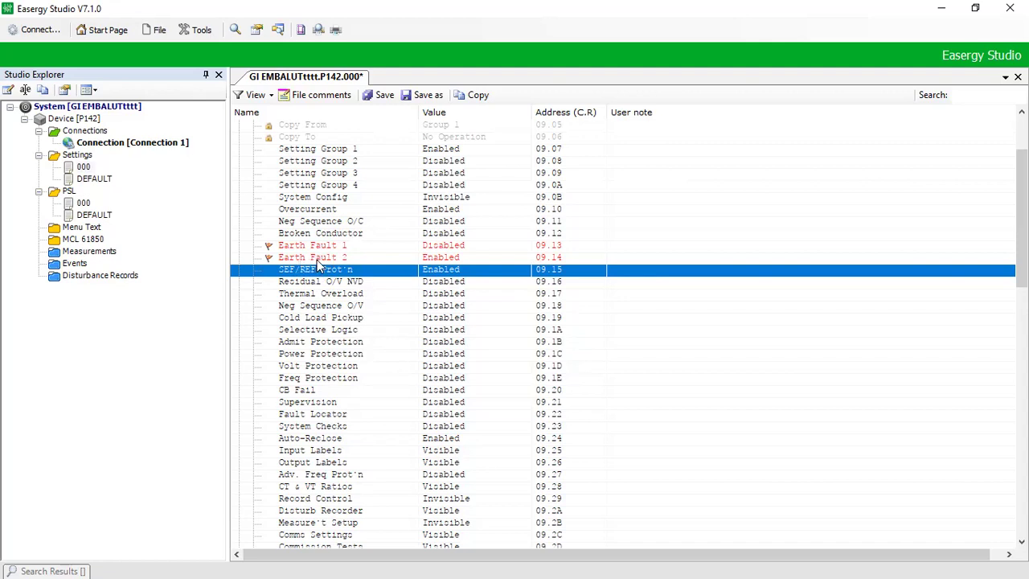
key("Up")
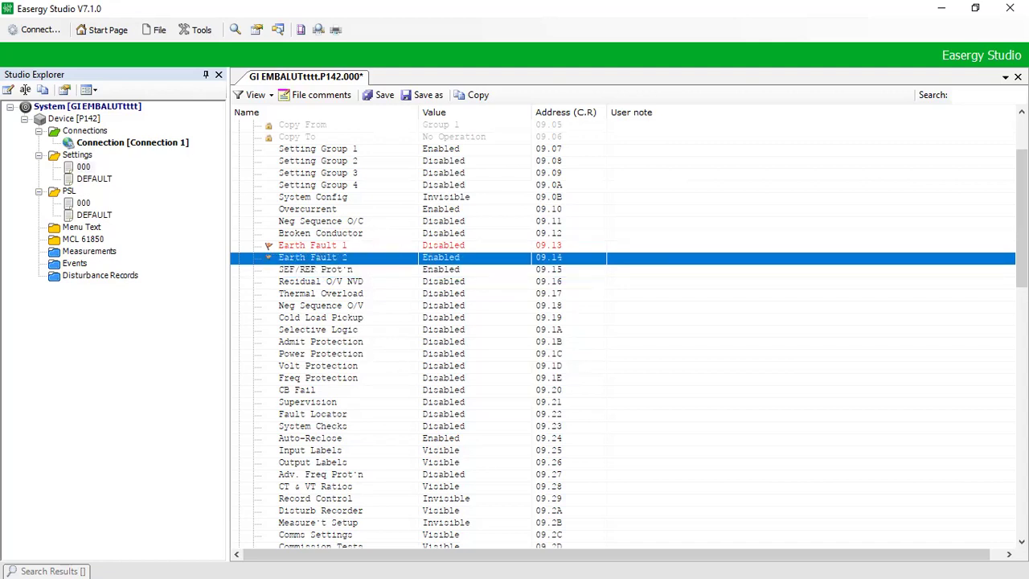
scroll(623, 336, "down", 13)
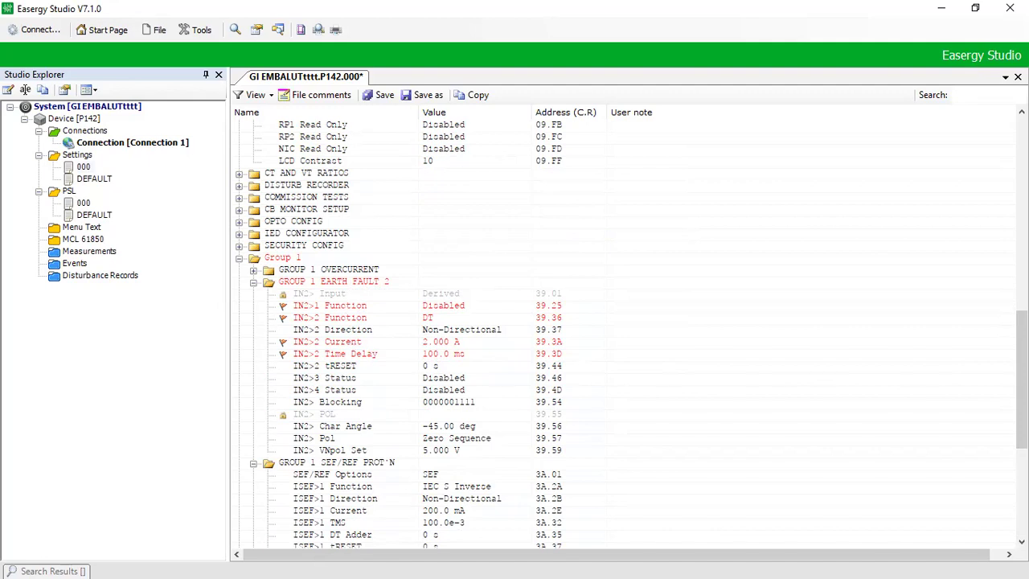
Step: Collapse the SEF/REF, Earth Fault 2, Group 1 and CONFIGURATION folders, then save the P142 settings file
scroll(631, 335, "down", 3)
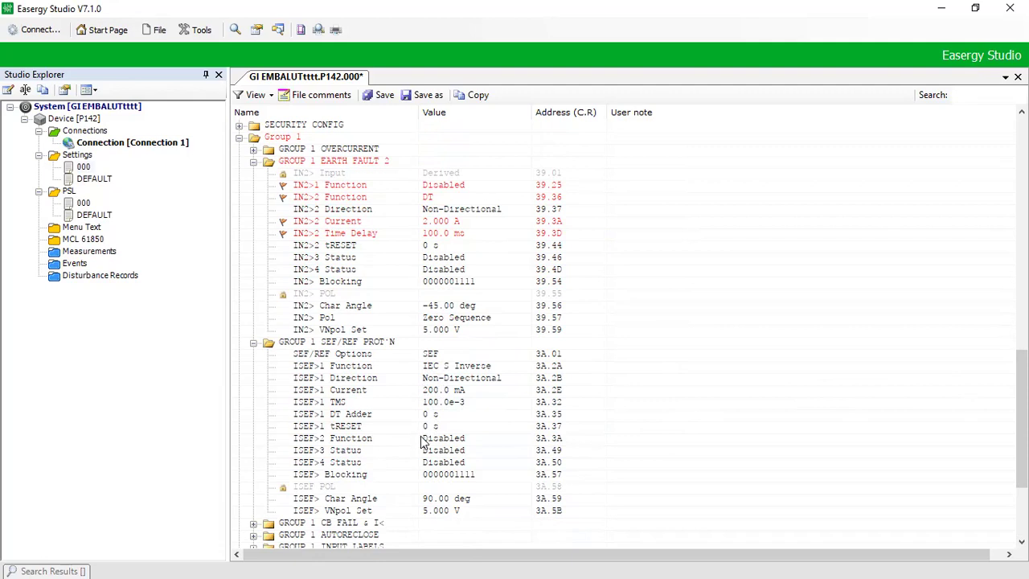
left_click(331, 344)
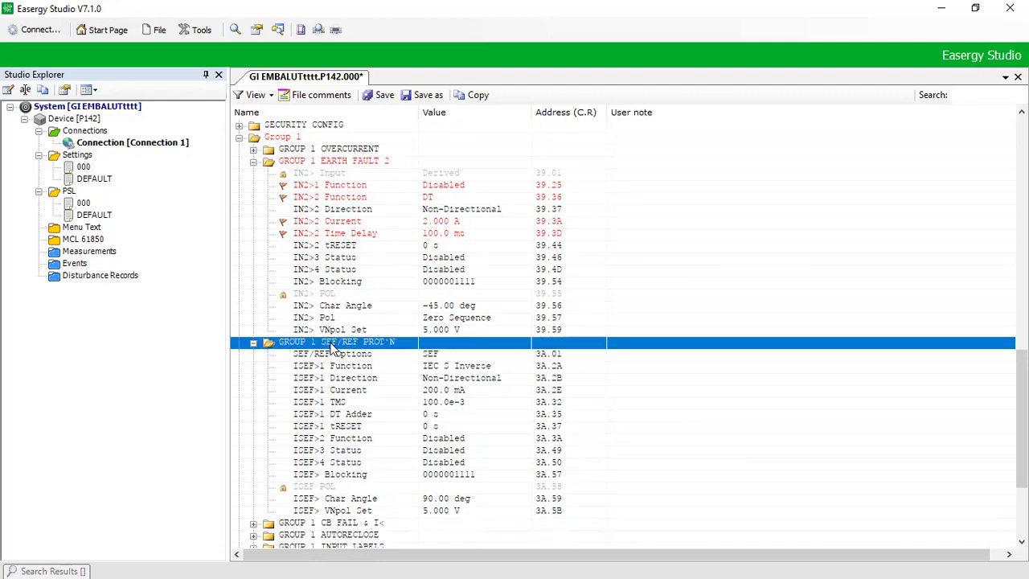
key("Left")
key("Up")
key("Up")
key("Up")
key("Up")
key("Up")
key("Up")
key("Up")
key("Up")
key("Up")
key("Up")
key("Up")
key("Up")
key("Up")
key("Up")
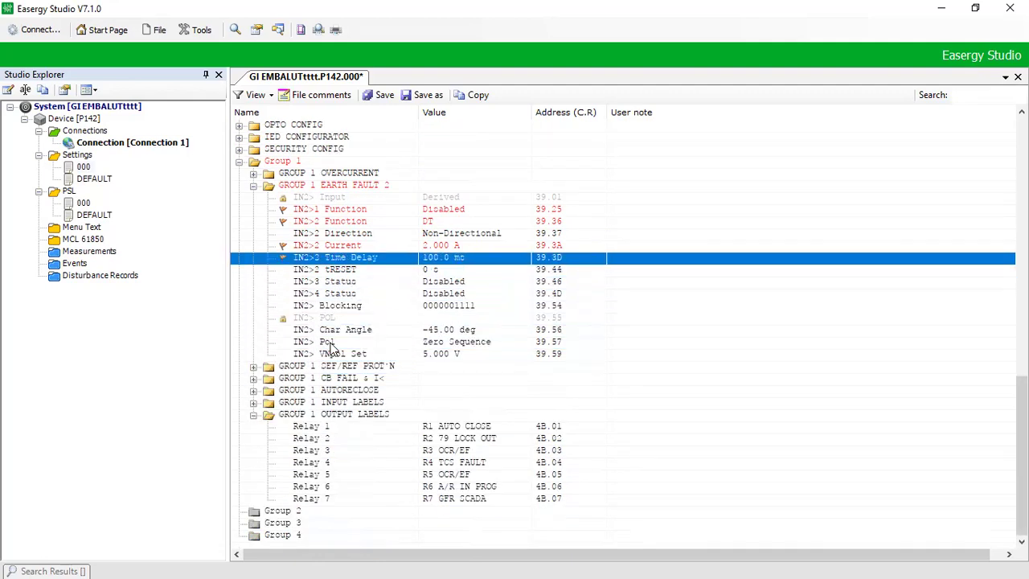
key("Up")
key("Left")
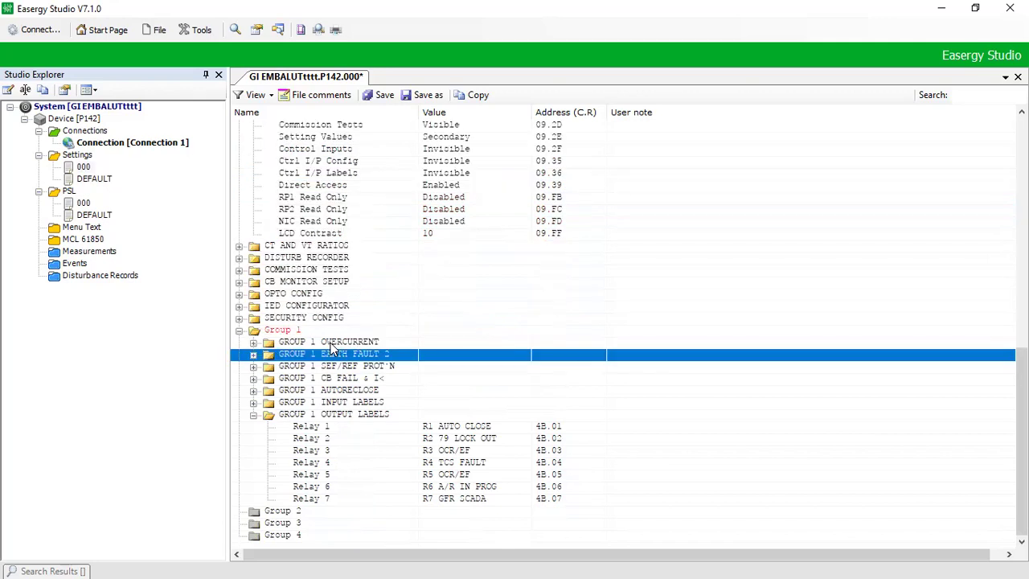
key("Up")
key("Up")
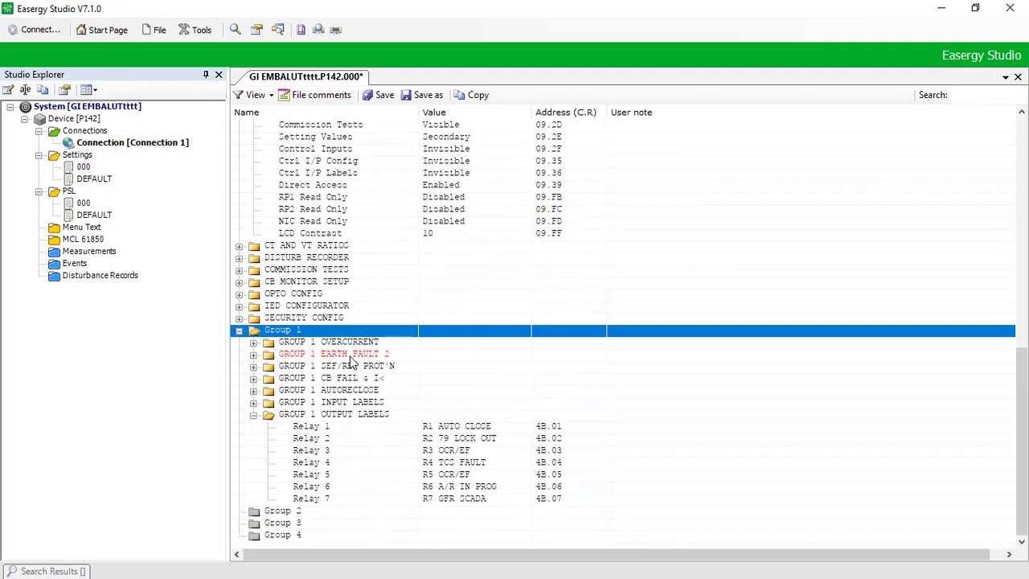
key("Left")
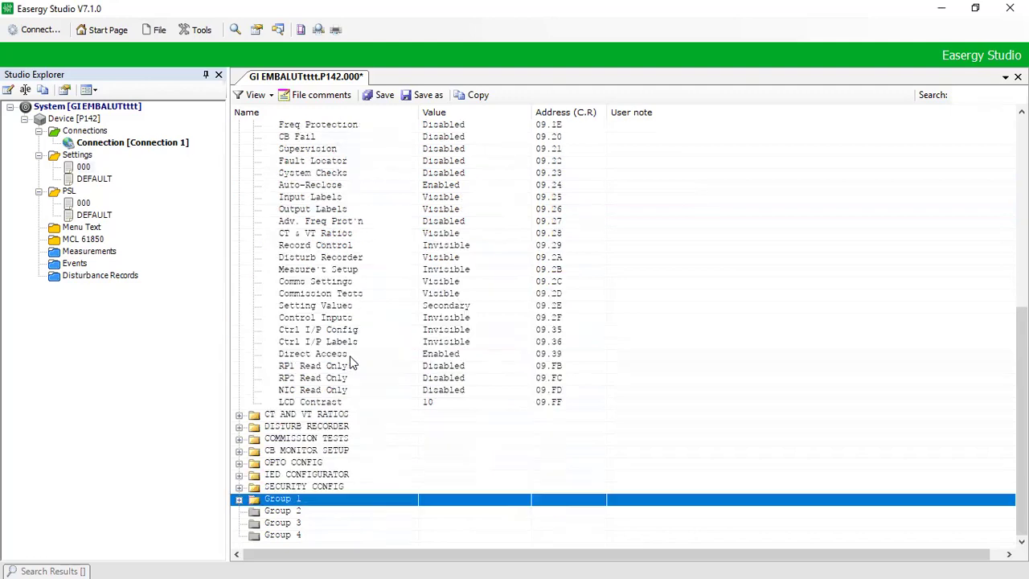
key("Page_Up")
key("Page_Up")
key("Down")
key("Down")
key("Down")
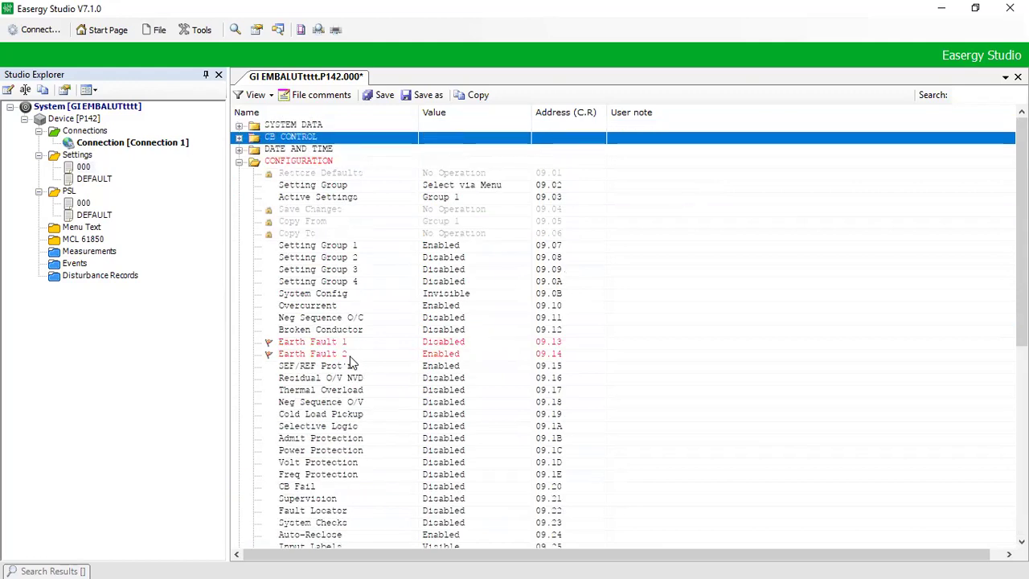
key("Left")
left_click(383, 95)
Step: Open the 000 PSL file in PSL-Courier and maximise the editor and diagram
left_click(85, 202)
double_click(84, 202)
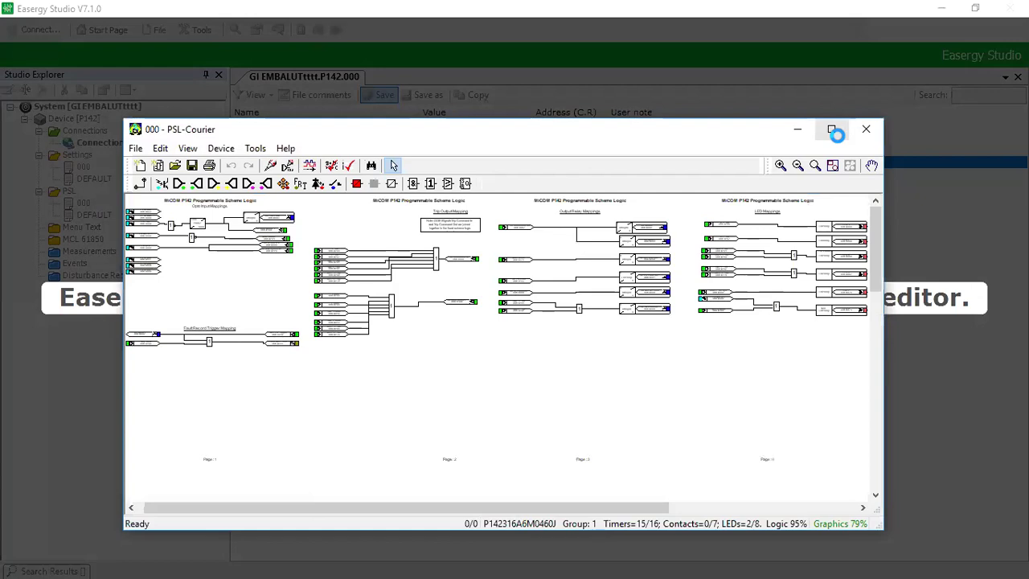
left_click(832, 130)
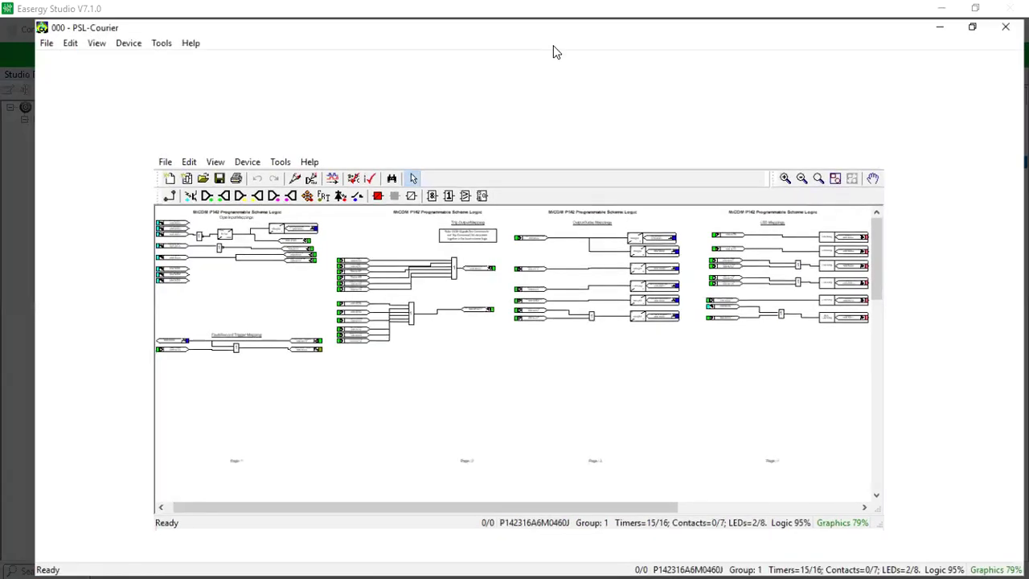
left_click(553, 45)
Step: Bring the Trip Output Mapping logic into view and zoom in on it
scroll(524, 319, "up", 5)
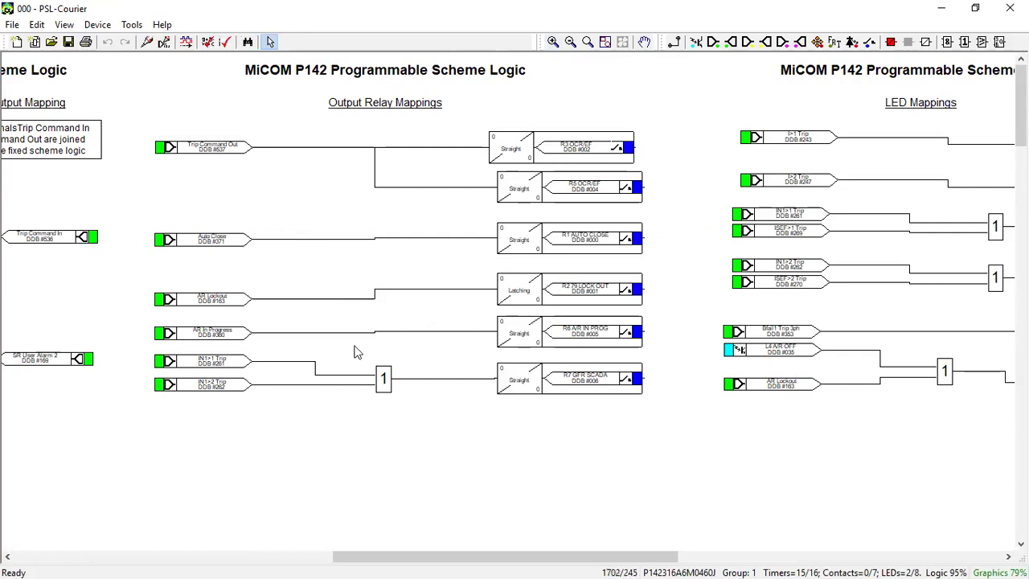
left_click_drag(428, 559, 193, 558)
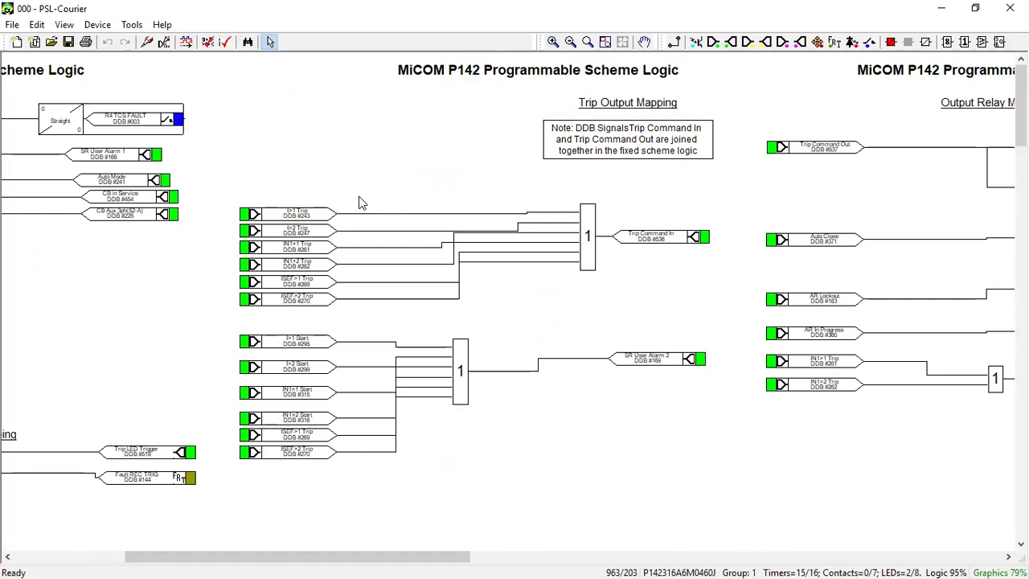
scroll(361, 203, "left", 3)
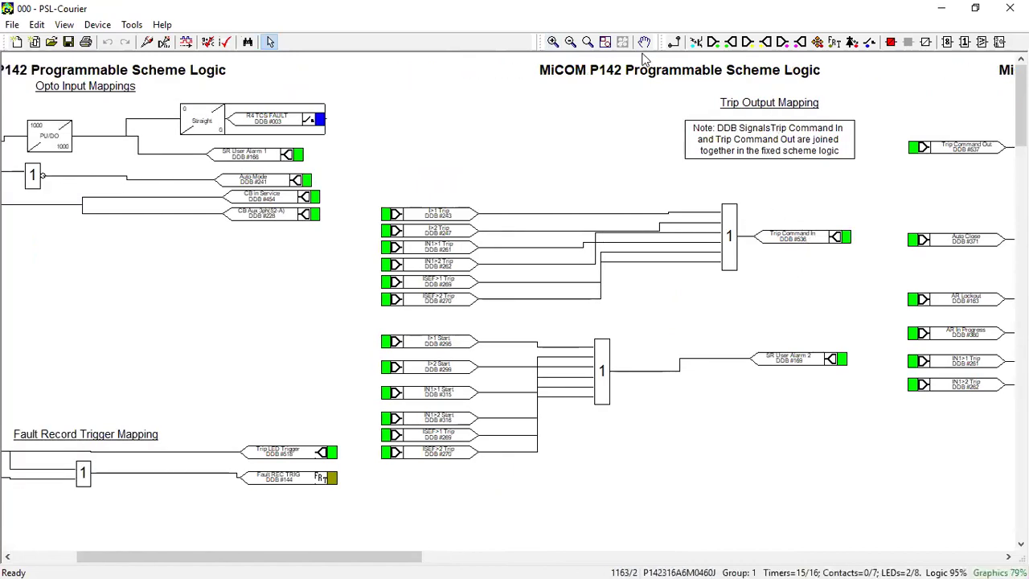
left_click(553, 41)
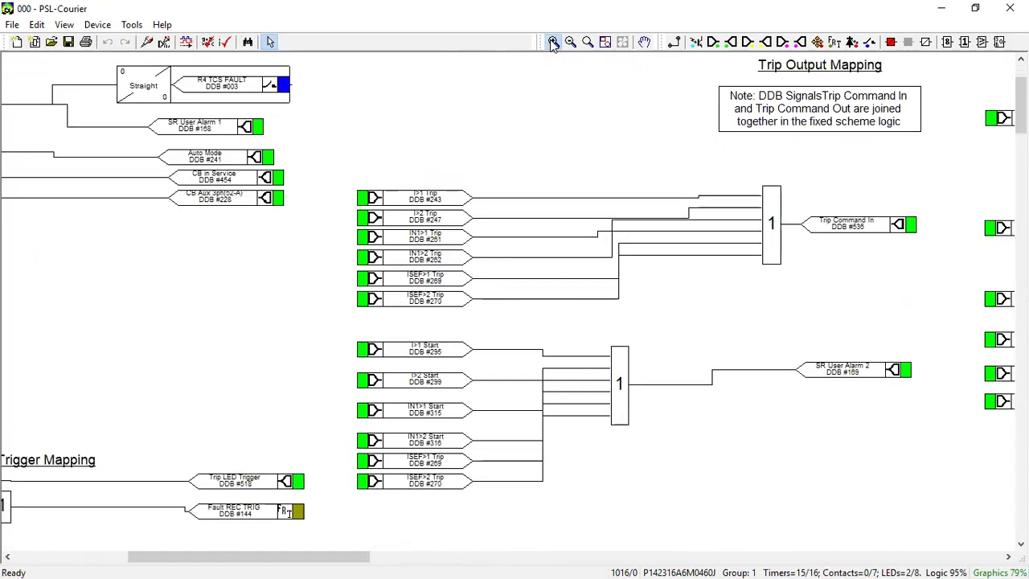
Step: Move the six trip inputs, I>1 Trip through ISEF>2 Trip, upward into even spacing
left_click(553, 41)
left_click(553, 41)
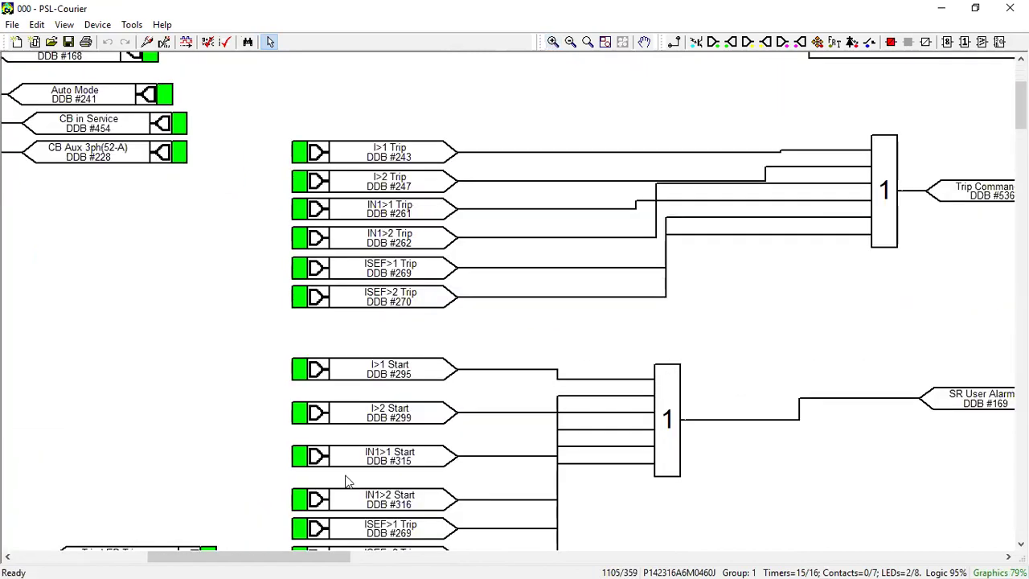
left_click_drag(269, 561, 301, 561)
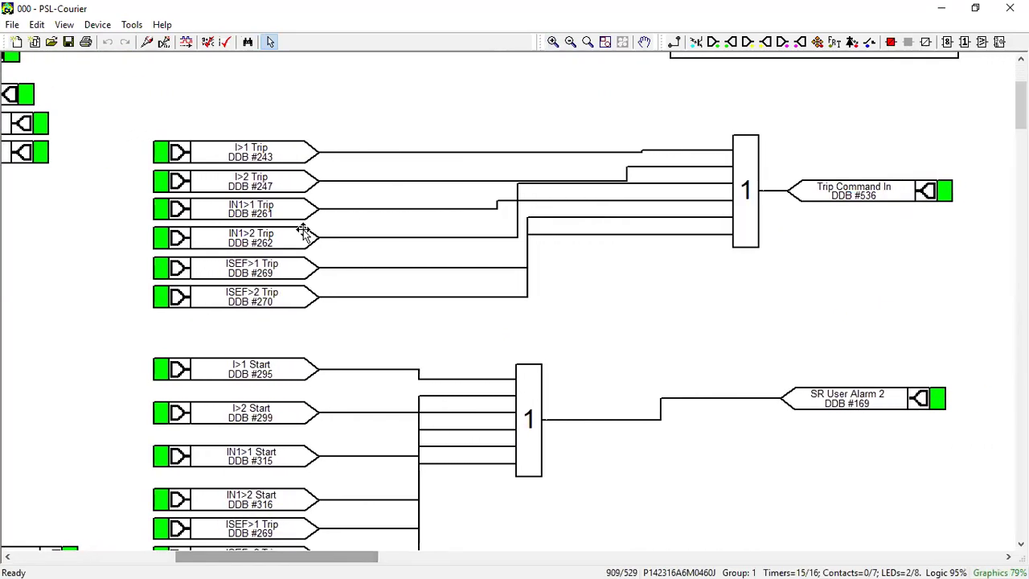
left_click_drag(237, 152, 237, 123)
left_click_drag(240, 181, 240, 152)
left_click_drag(253, 207, 251, 183)
left_click_drag(253, 238, 252, 210)
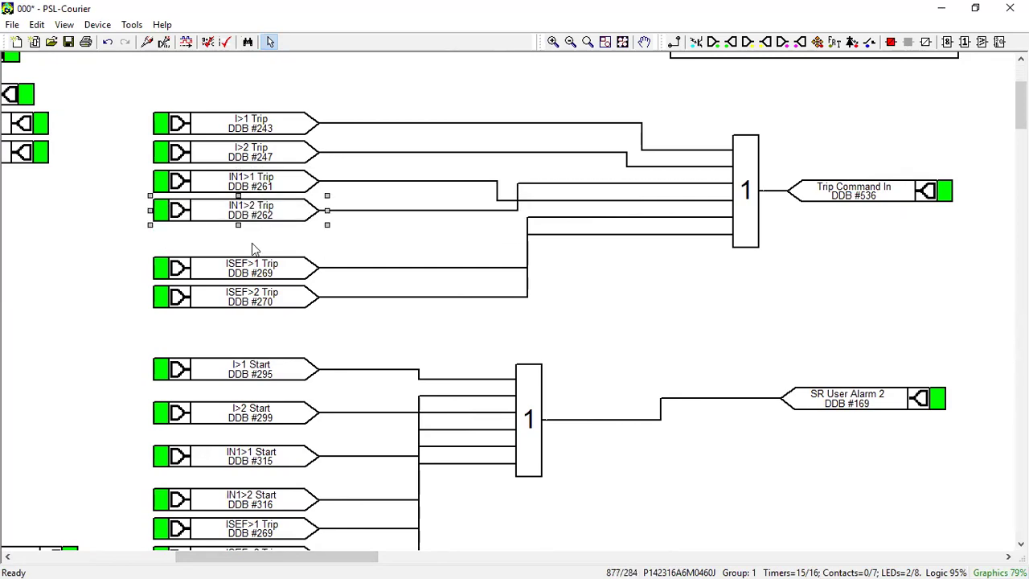
left_click_drag(253, 268, 253, 240)
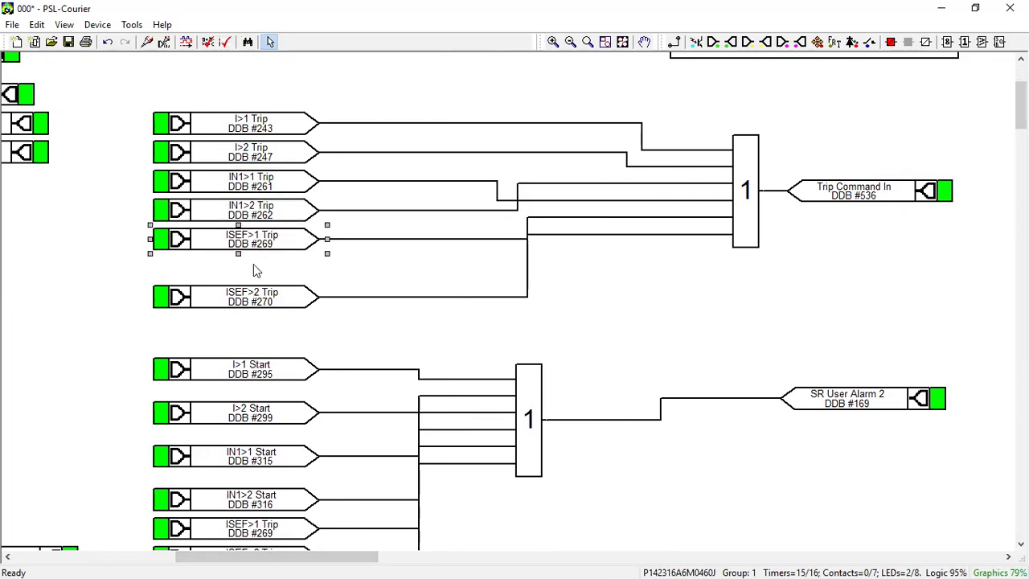
left_click_drag(254, 297, 253, 272)
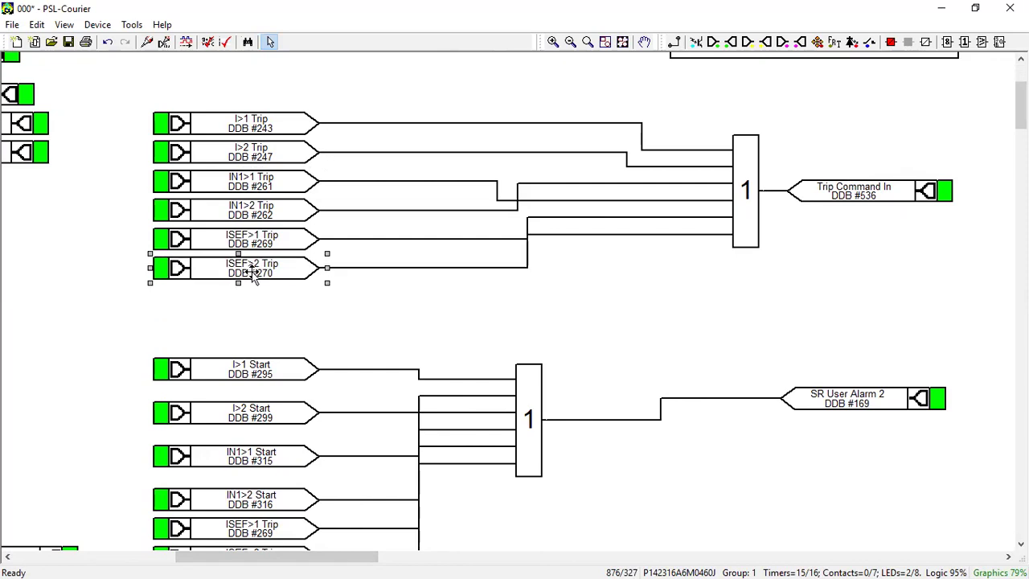
left_click(408, 324)
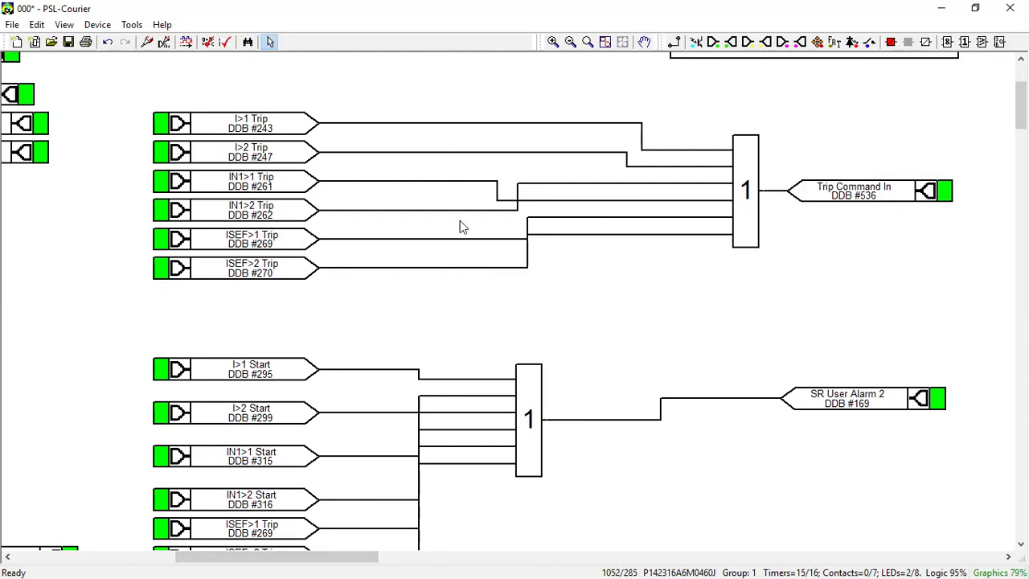
Step: Add IN2>1 Trip (DDB #265) and IN2>2 Trip (DDB #266) input signals below ISEF>2 Trip, aligned with the other inputs
left_click(713, 42)
left_click(222, 303)
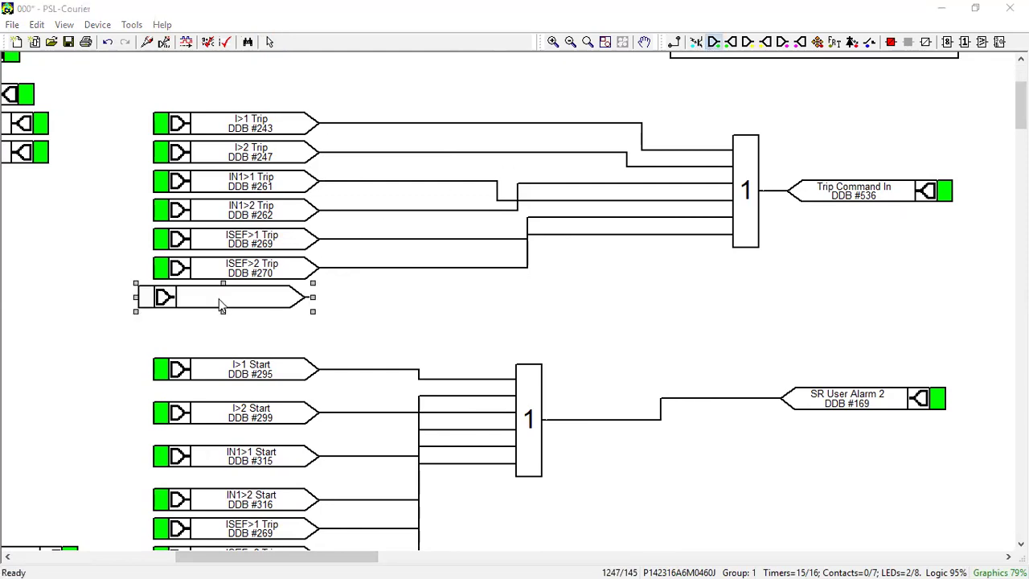
left_click(447, 301)
key("Down")
key("Down")
key("Down")
key("Down")
key("Down")
key("Down")
key("Down")
key("Down")
key("Down")
key("Down")
key("Down")
key("Down")
key("Down")
key("Down")
key("Down")
key("Down")
key("Down")
key("Down")
key("Down")
key("Down")
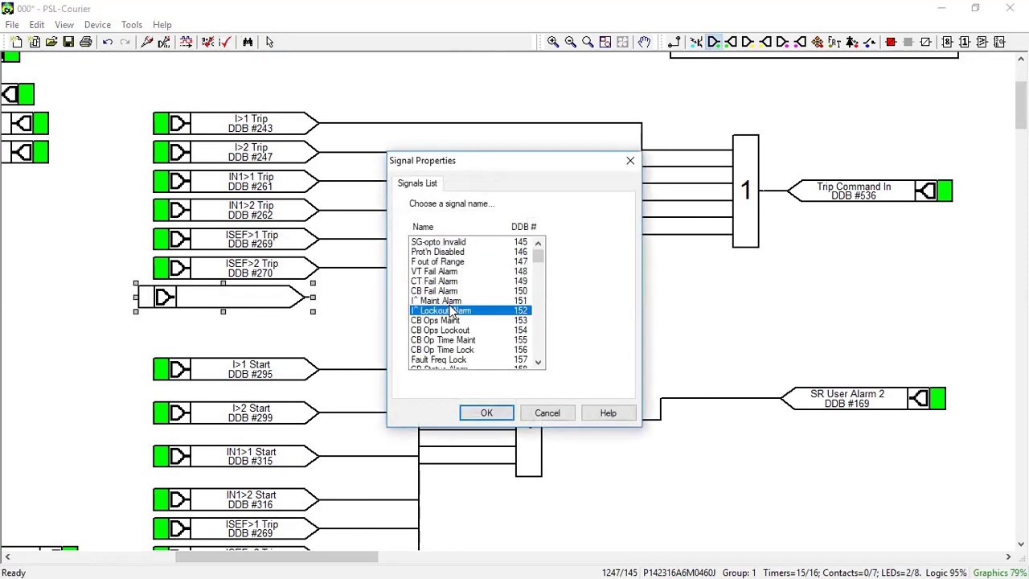
key("Down")
key("Down")
key("Down")
key("Down")
key("Down")
key("Down")
key("Down")
key("Down")
key("Down")
key("Down")
key("Down")
key("Down")
key("Down")
key("Down")
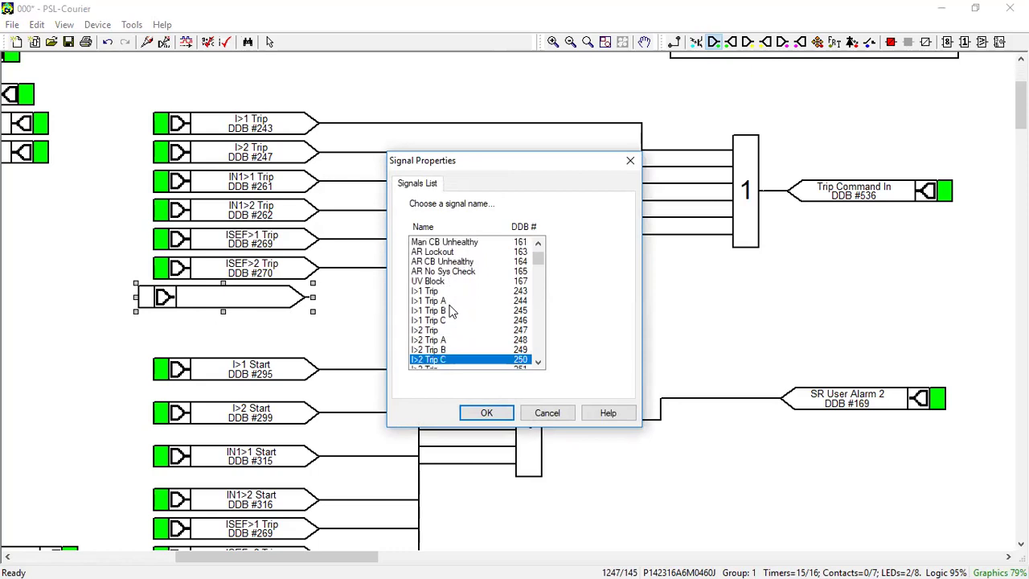
key("Down")
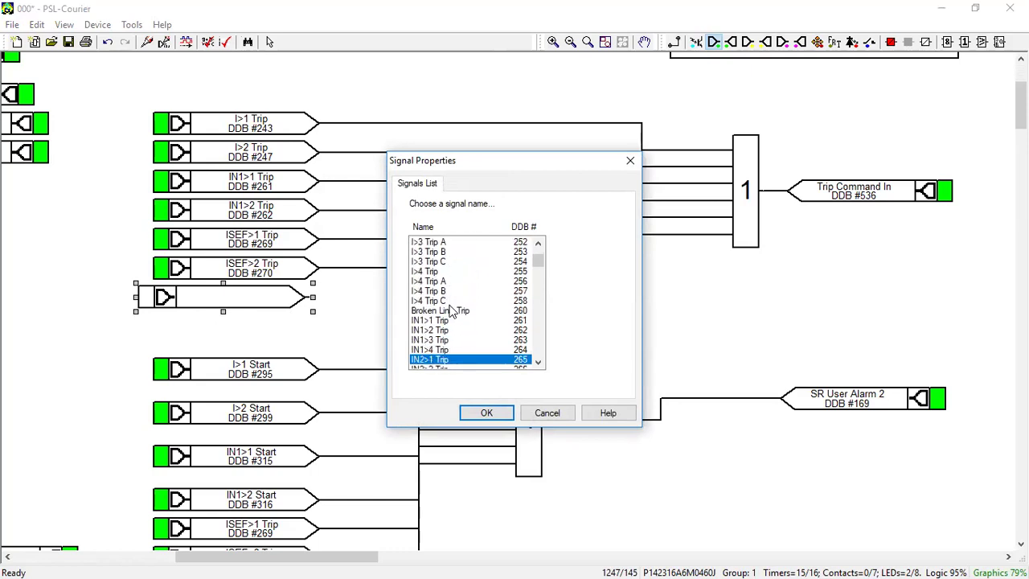
left_click(485, 412)
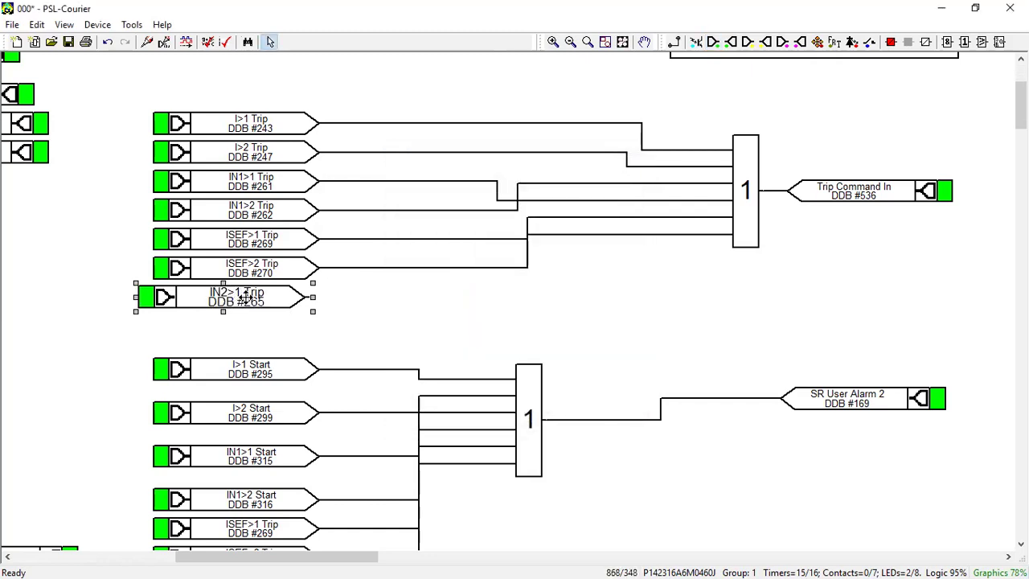
left_click_drag(245, 297, 260, 298)
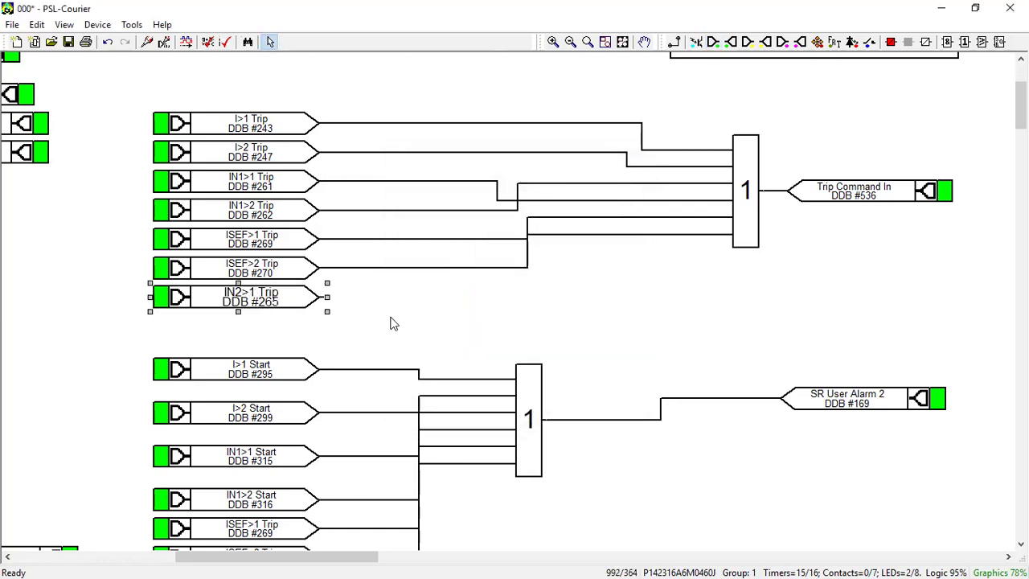
left_click(713, 42)
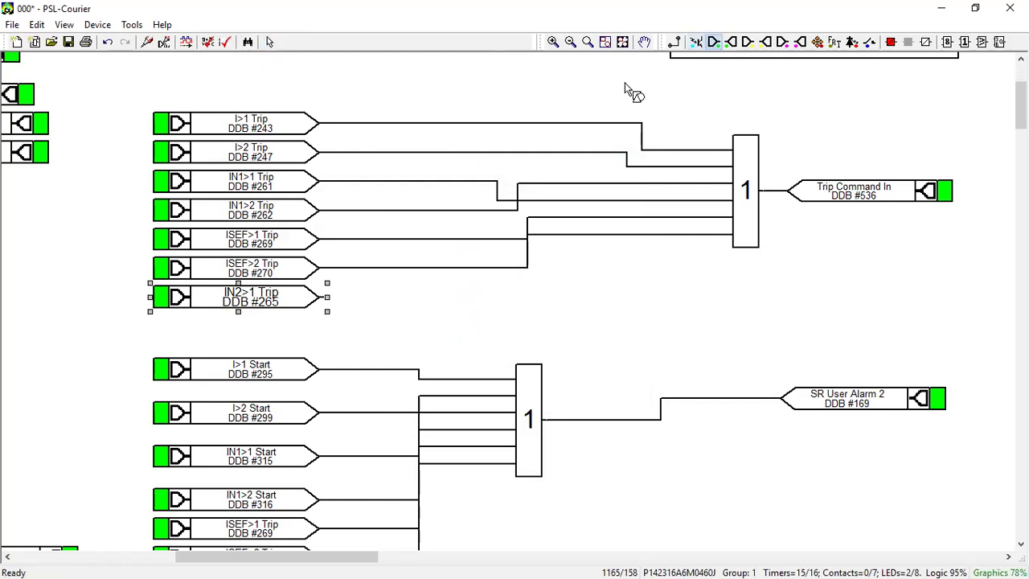
left_click(234, 321)
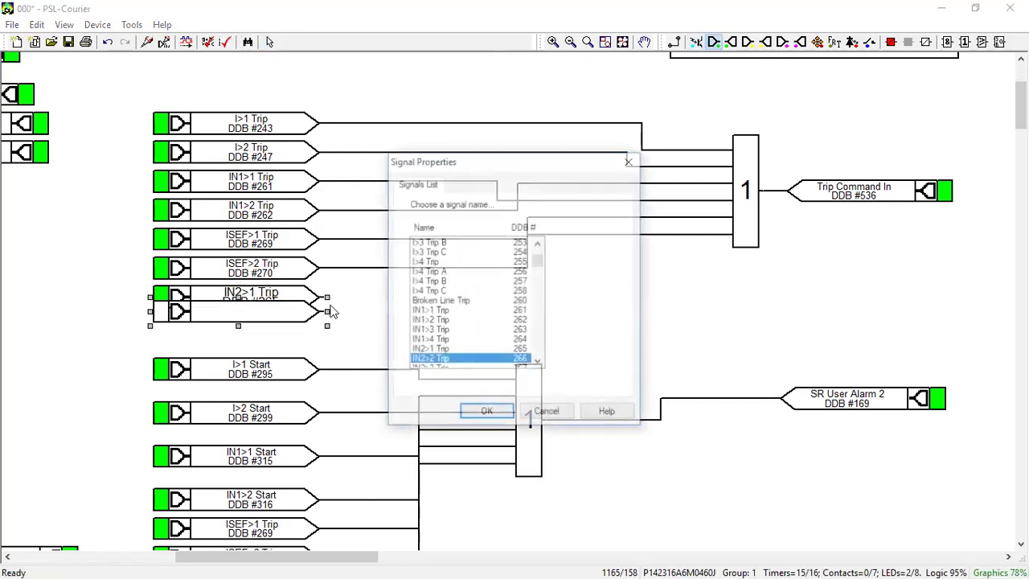
left_click(486, 414)
left_click_drag(272, 316, 268, 326)
Step: Wire IN2>1 Trip and IN2>2 Trip into the OR gate driving Trip Command In
left_click(400, 317)
left_click(676, 44)
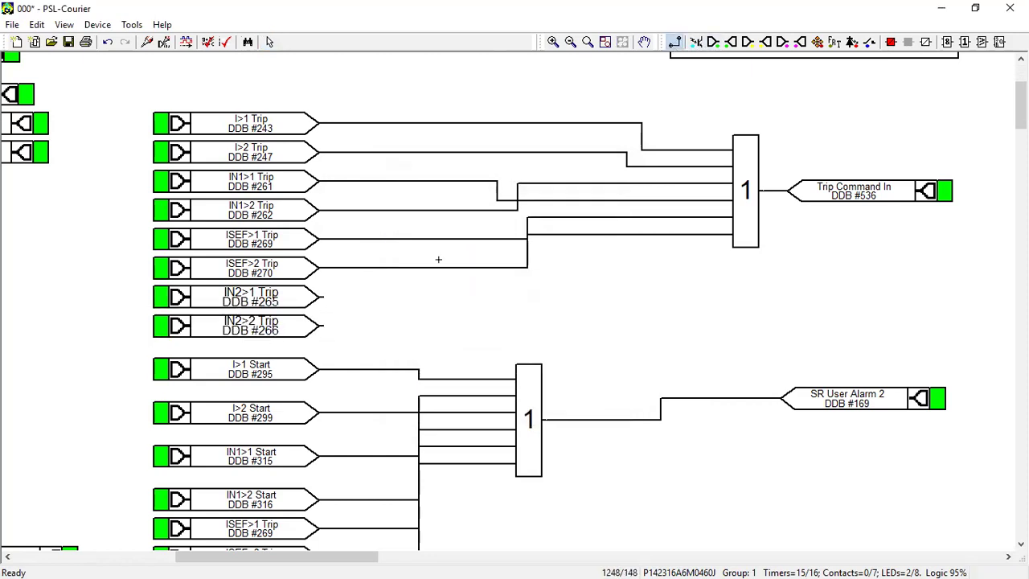
mouse_move(326, 296)
left_mouse_down()
mouse_move(735, 184)
mouse_move(734, 207)
left_mouse_up()
left_click_drag(318, 326, 733, 214)
key("Escape")
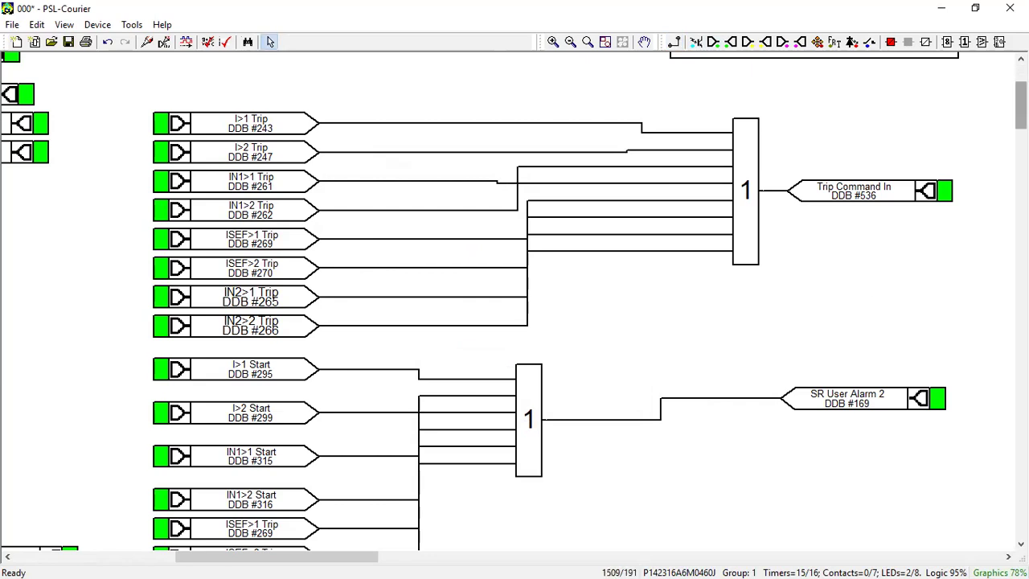
Step: Stack I>1 Start, IN1>1 Start, IN1>2 Start, ISEF>1 Trip and ISEF>2 Trip evenly in one column
scroll(363, 228, "down", 4)
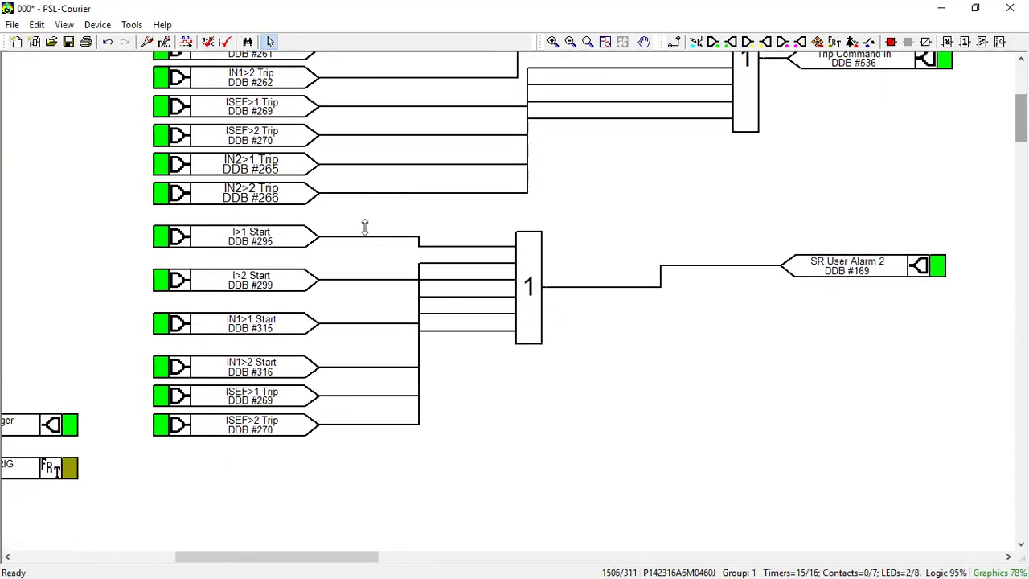
left_click(259, 252)
left_click_drag(259, 252, 260, 266)
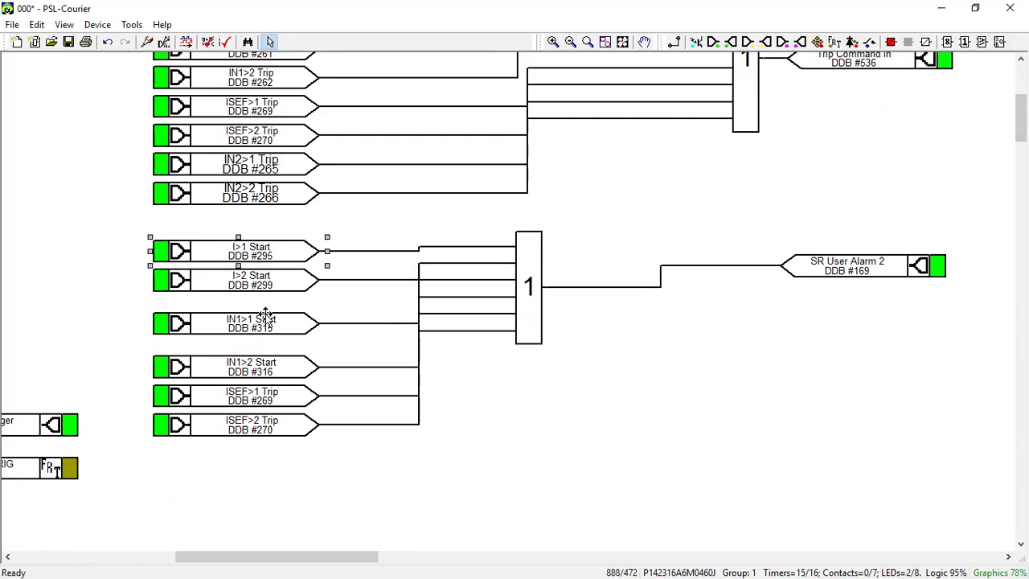
left_click_drag(267, 325, 267, 311)
left_click_drag(266, 374, 264, 345)
left_click(252, 399)
left_click_drag(252, 400, 252, 371)
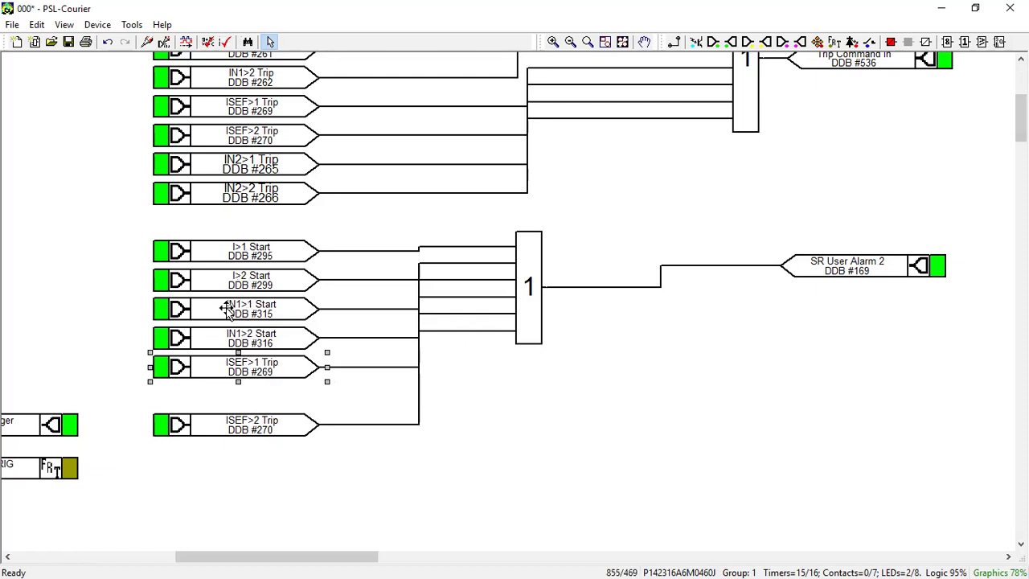
left_click_drag(238, 428, 238, 399)
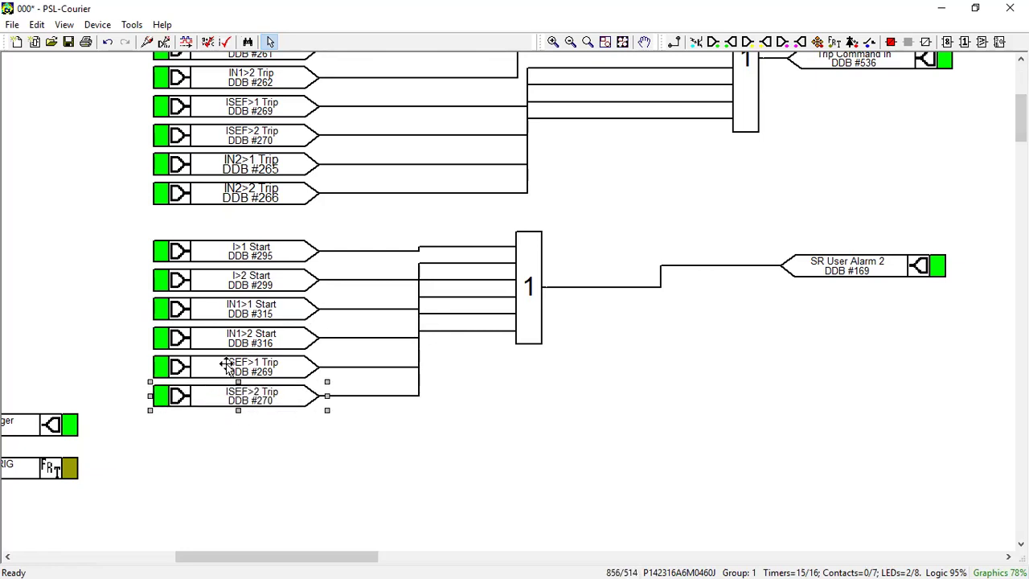
Step: Add an IN2>1 Trip input signal below ISEF>2 Trip, aligned with the input column
left_click(329, 430)
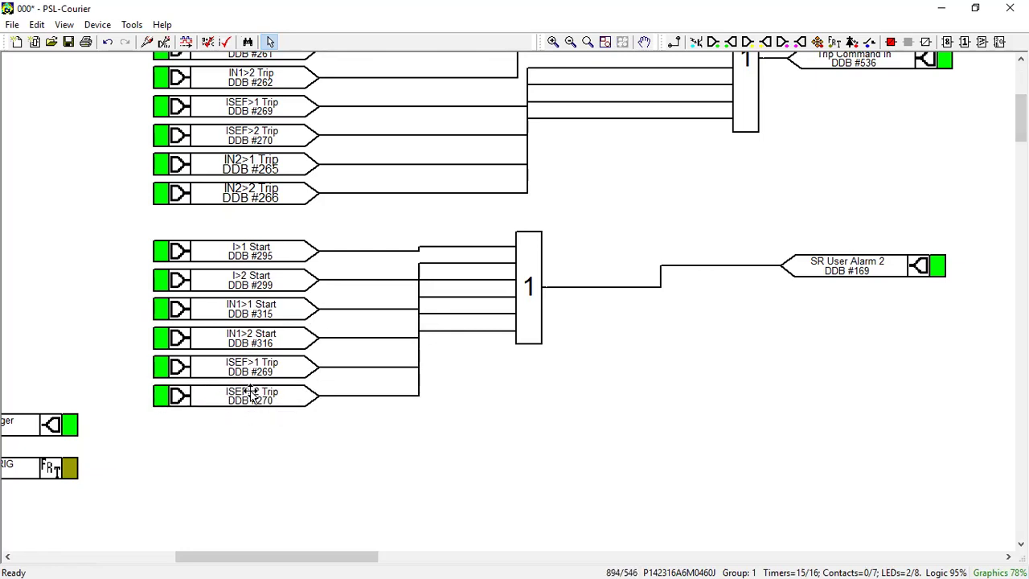
left_click(714, 42)
left_click(225, 434)
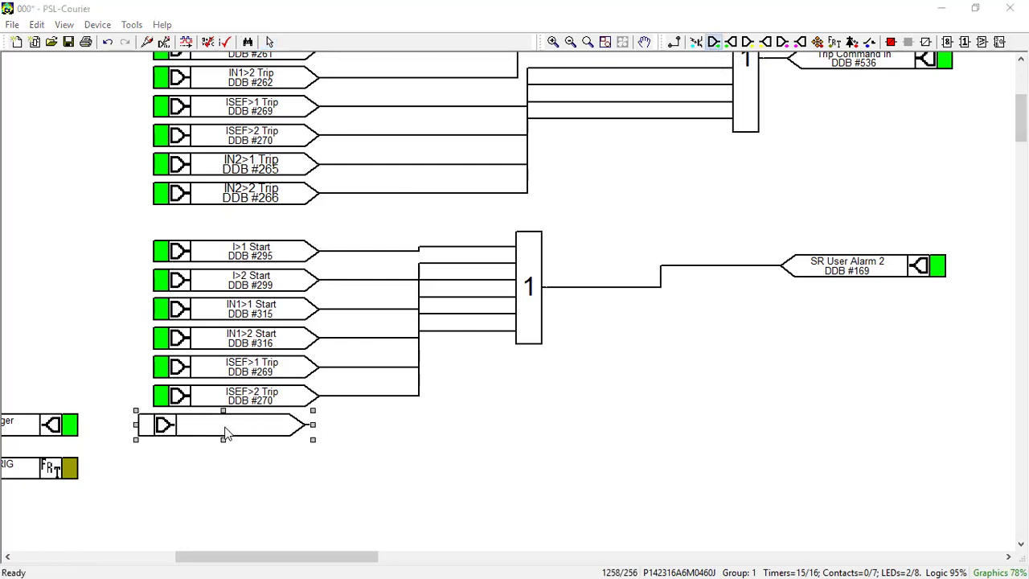
key("Up")
key("Up")
key("Up")
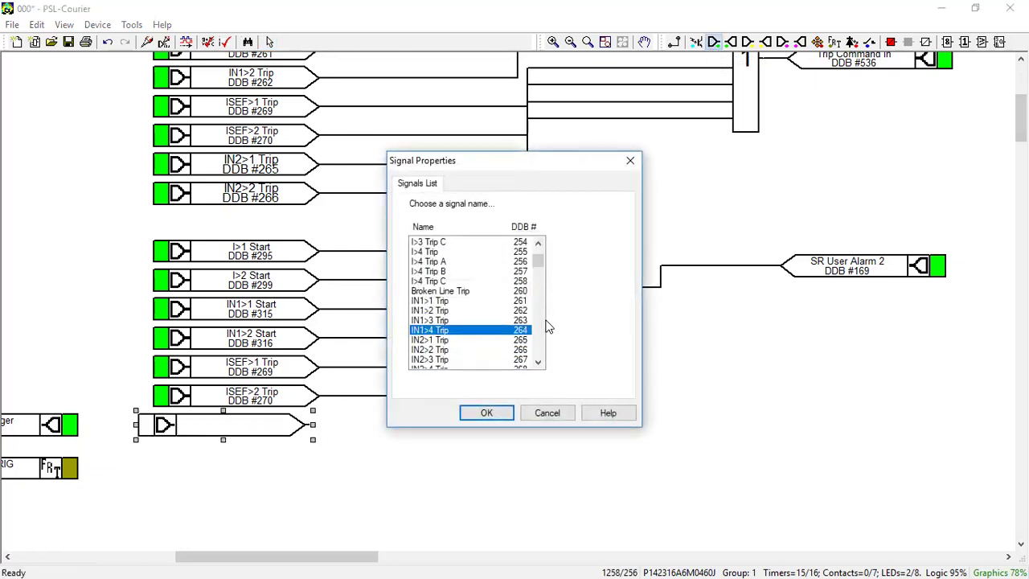
key("Down")
key("Down")
key("Up")
key("Return")
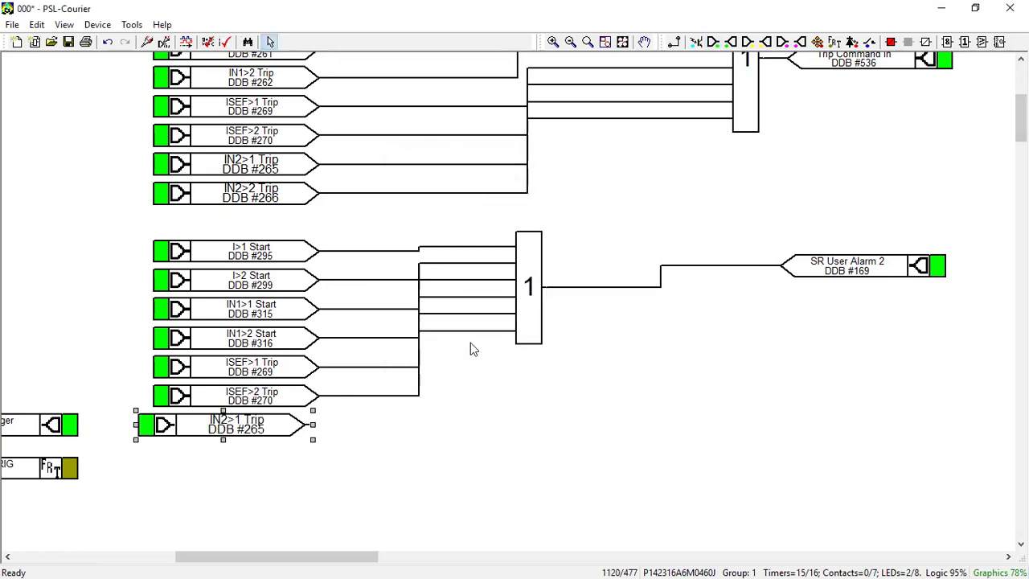
left_click_drag(269, 429, 287, 429)
Step: Add an IN2>2 Trip input signal below IN2>1 Trip, aligned with the column
left_click(492, 343)
left_click(713, 41)
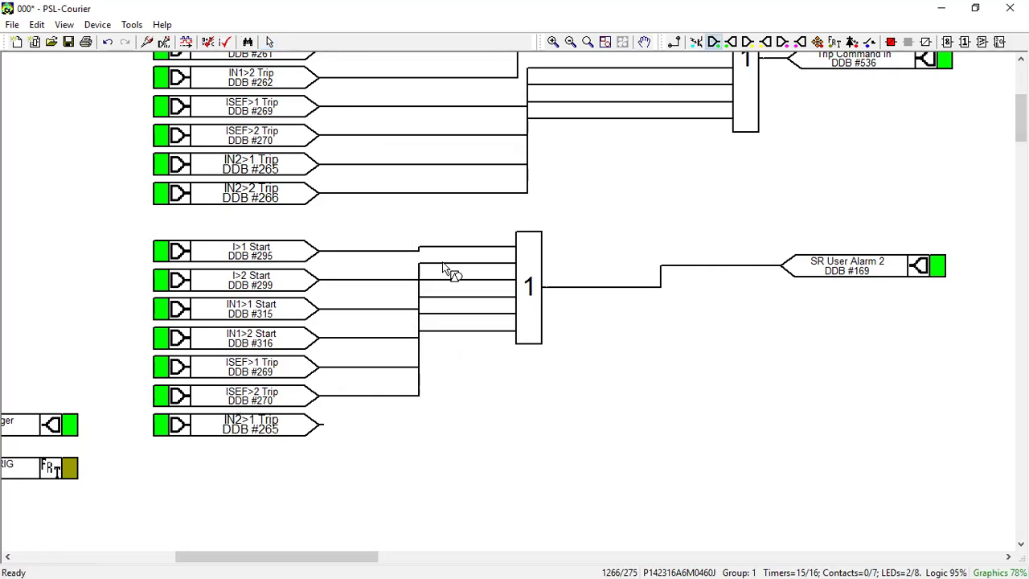
left_click(228, 450)
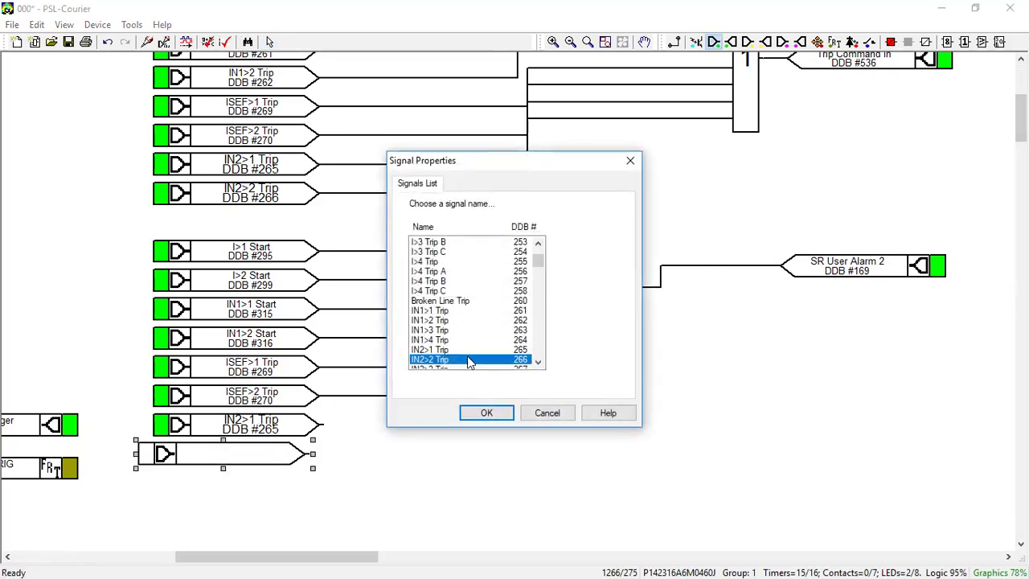
left_click(487, 413)
left_click_drag(235, 455, 253, 454)
Step: Wire IN2>1 Trip and IN2>2 Trip into the SR User Alarm 2 OR gate
left_click(380, 467)
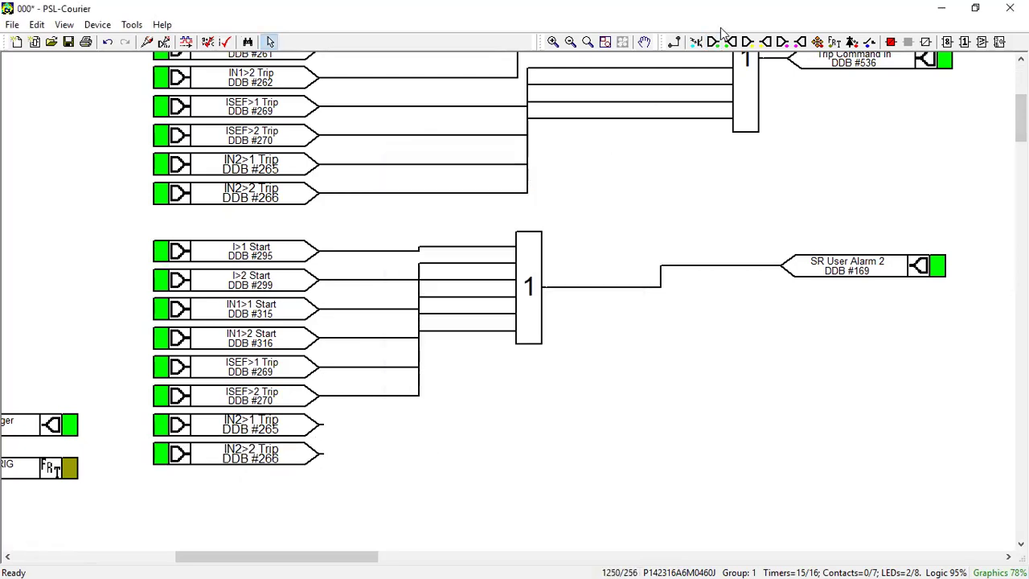
left_click(673, 43)
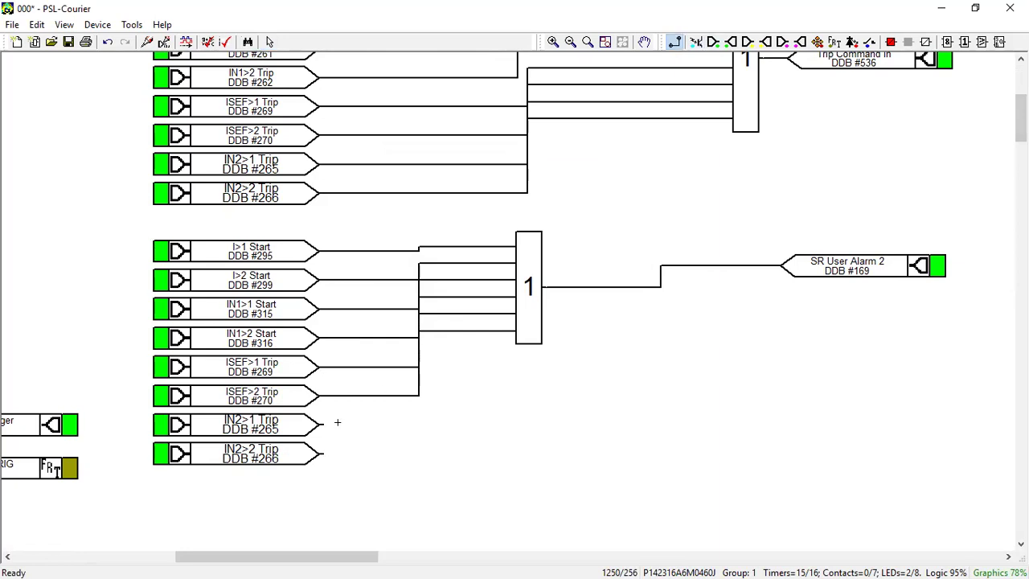
left_click_drag(321, 424, 515, 321)
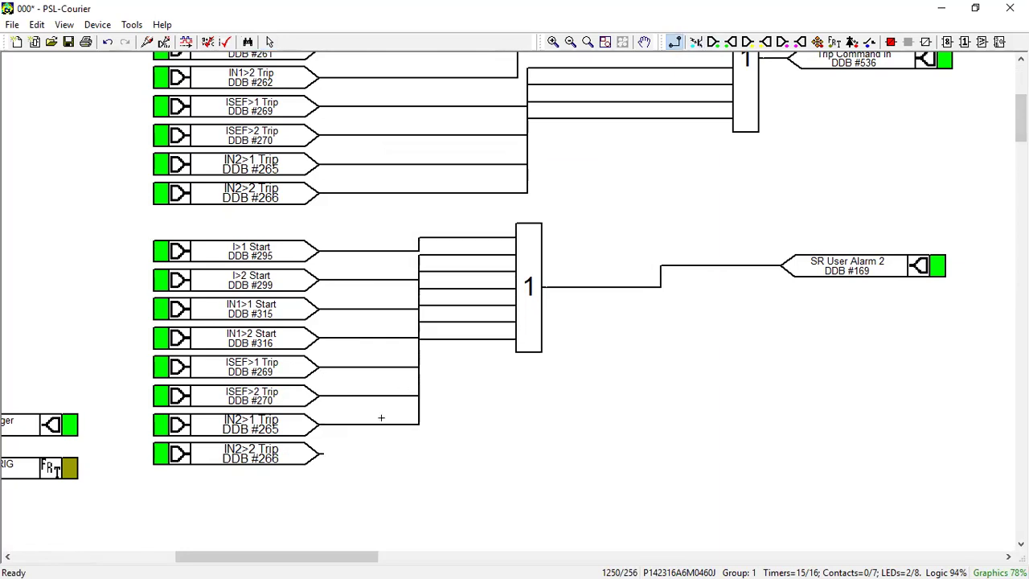
left_click_drag(320, 453, 518, 321)
key("Escape")
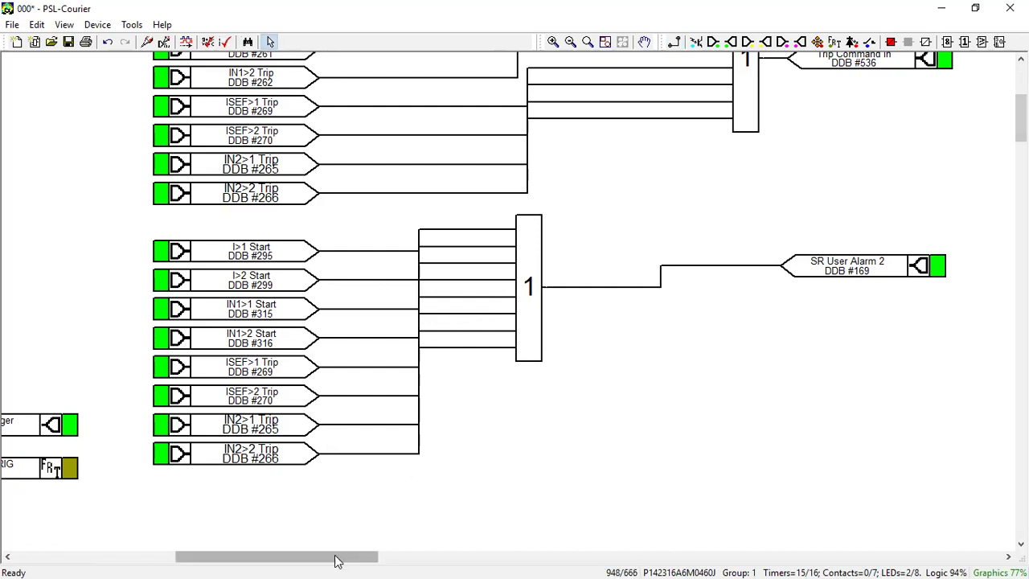
Step: On Output Relay Mappings, shift the R5 OCR/EF contact block left to sit under R3 OCR/EF
left_click_drag(336, 558, 547, 558)
left_click_drag(1022, 119, 1021, 92)
left_click_drag(501, 559, 439, 561)
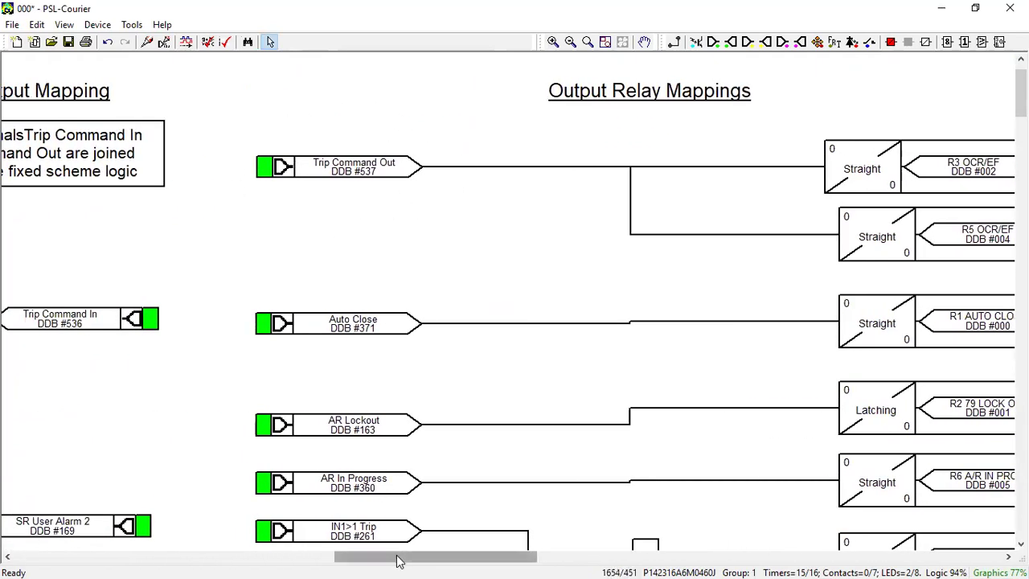
left_click_drag(382, 561, 248, 560)
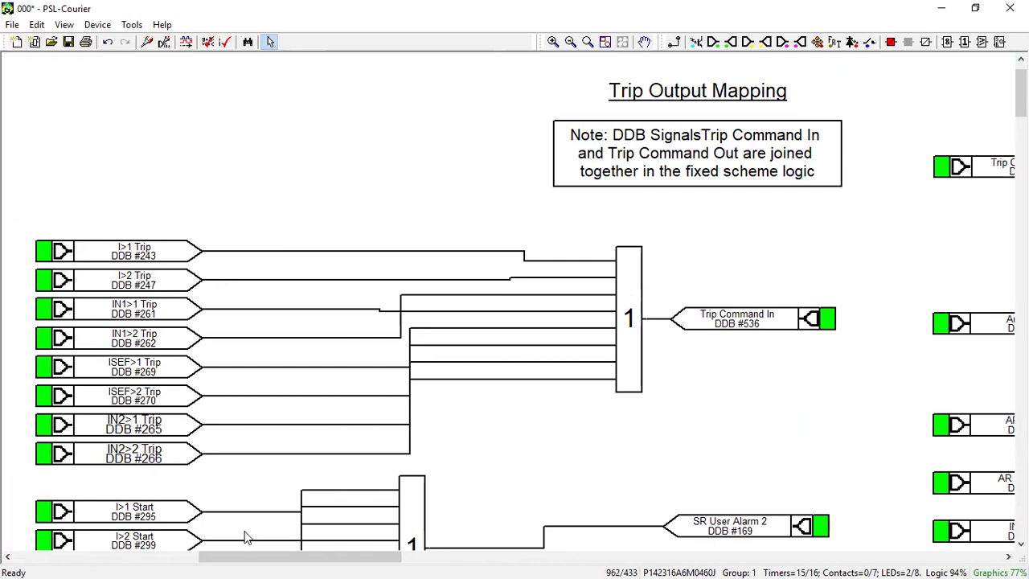
left_click_drag(265, 557, 425, 558)
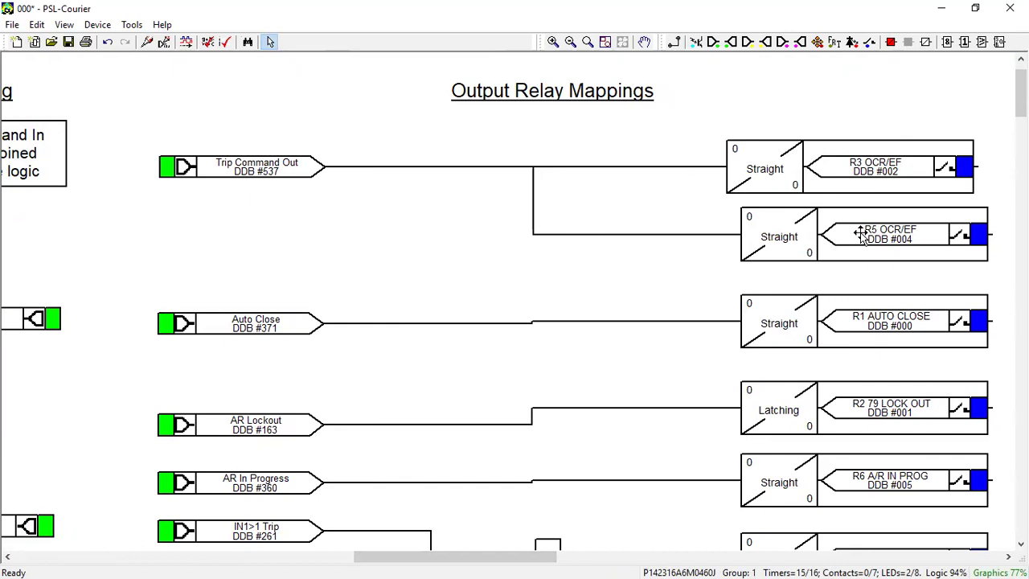
left_click_drag(853, 235, 838, 231)
left_click(656, 209)
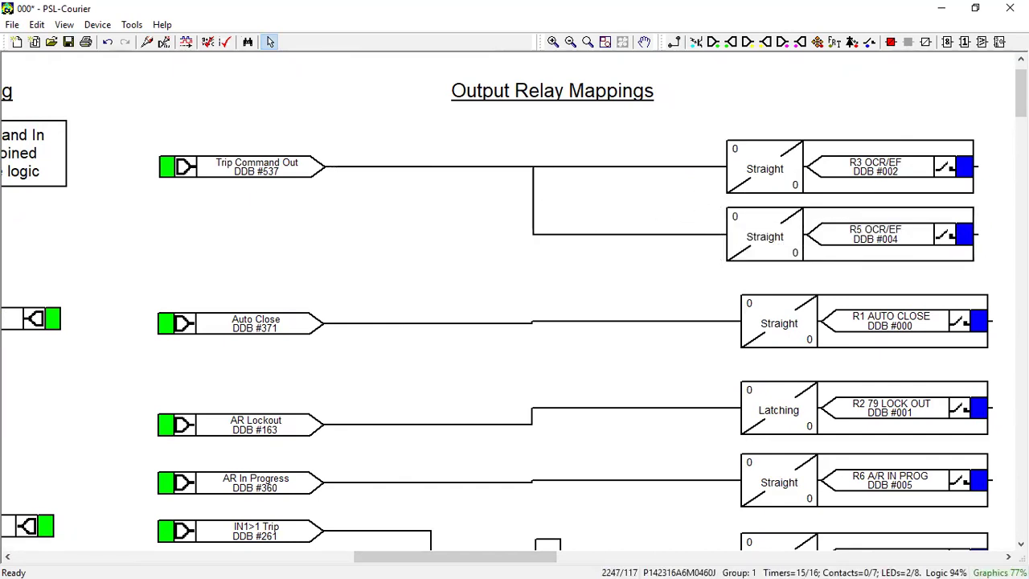
scroll(515, 305, "down", 5)
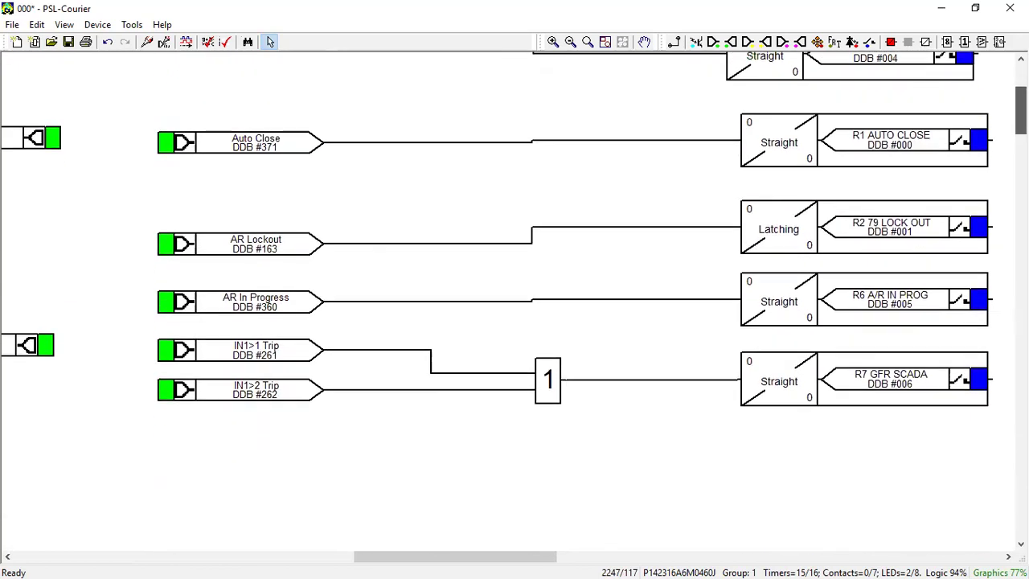
scroll(515, 305, "up", 6)
scroll(515, 306, "down", 8)
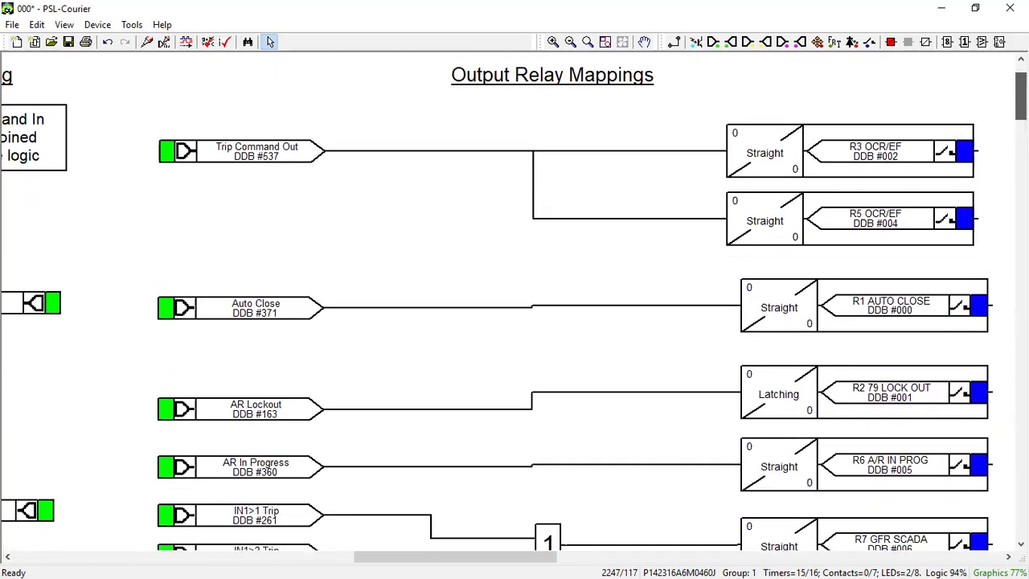
scroll(515, 306, "down", 3)
scroll(602, 365, "up", 9)
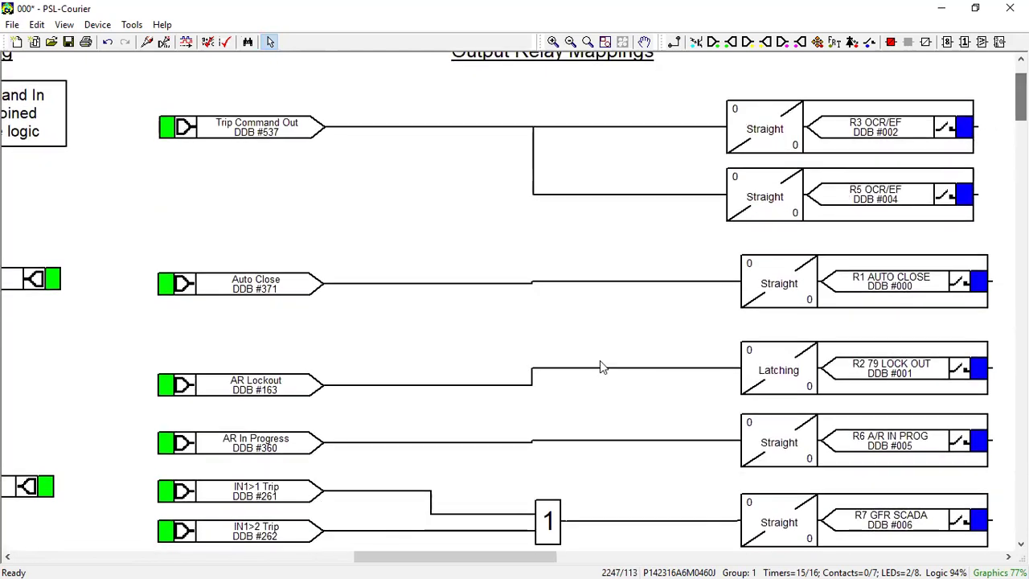
Step: Review the LED and Output Relay Mappings pages, then save the 000 scheme logic with Ctrl+S
left_click_drag(483, 556, 689, 555)
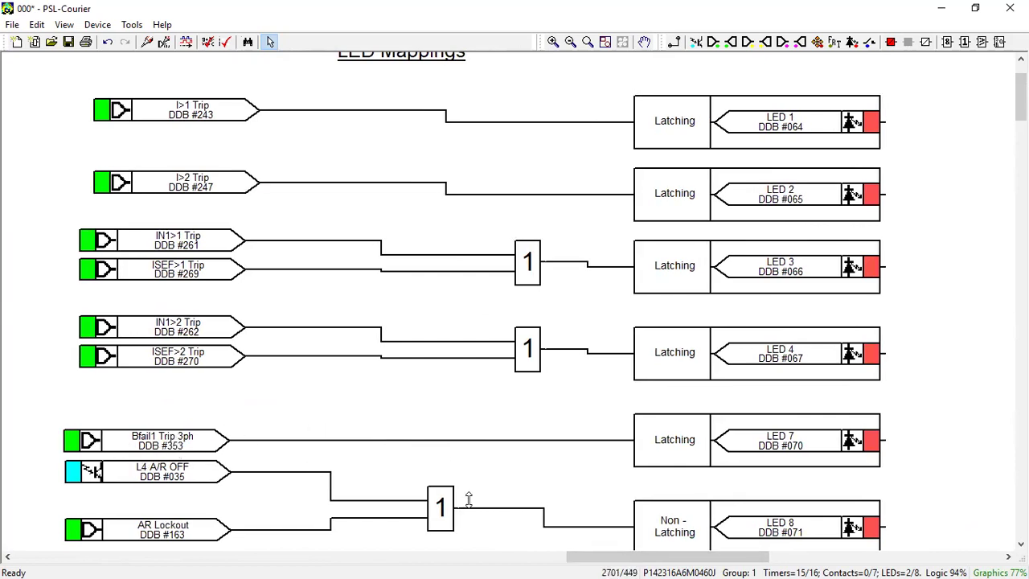
left_click_drag(622, 556, 391, 555)
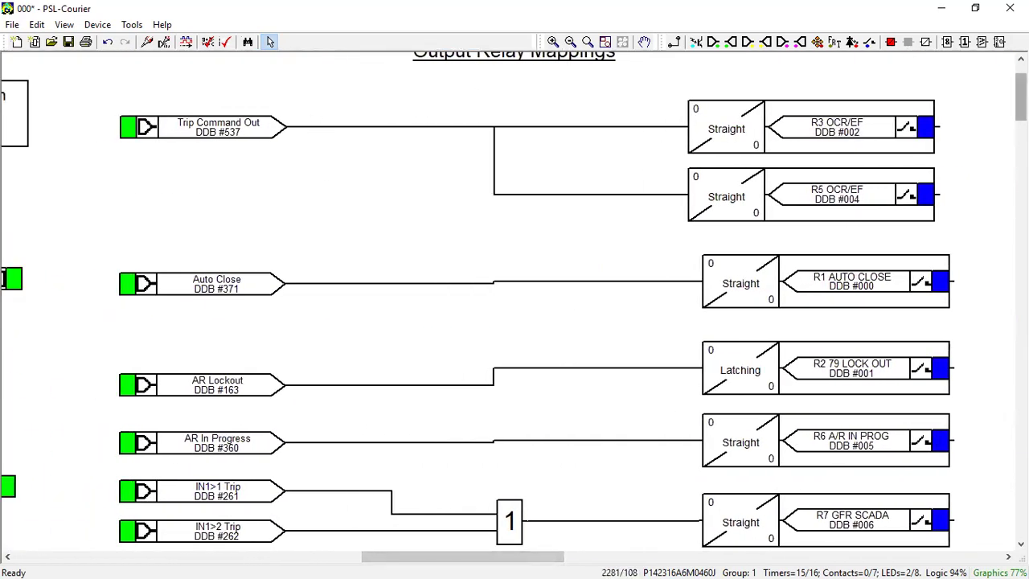
scroll(981, 115, "up", 1)
scroll(982, 115, "down", 3)
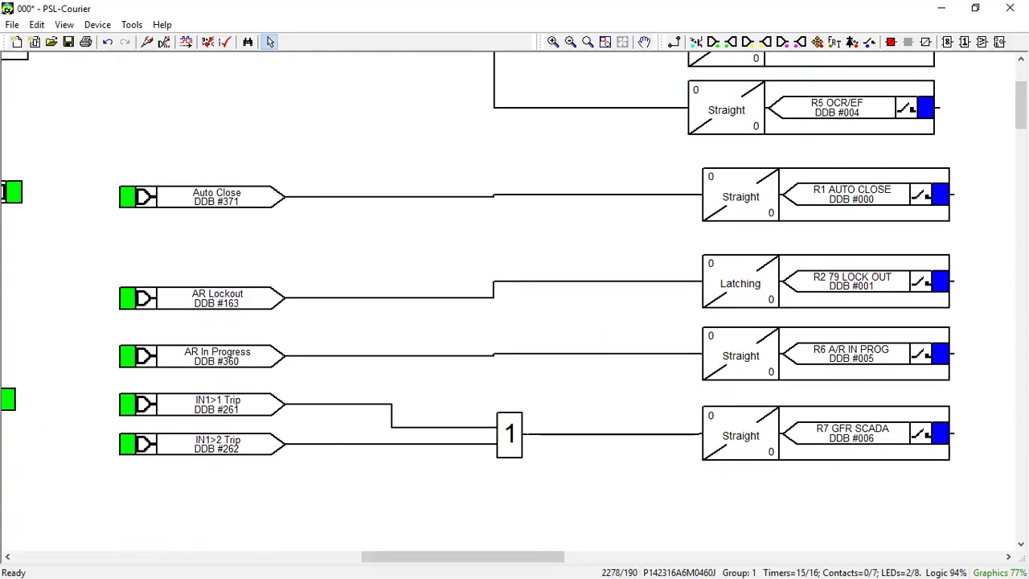
scroll(515, 264, "up", 3)
scroll(515, 299, "down", 1)
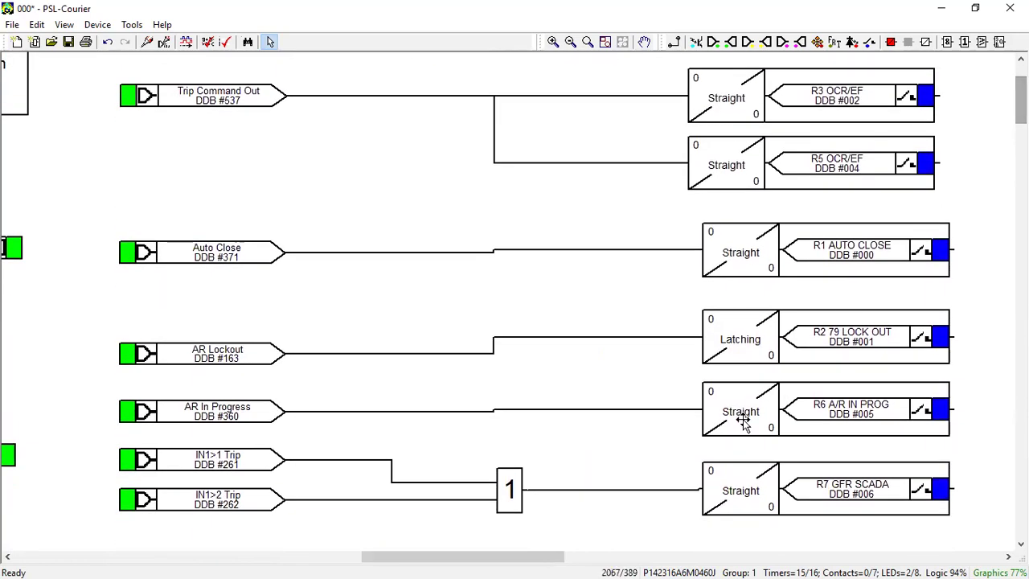
left_click_drag(524, 558, 4, 546)
left_click_drag(1021, 99, 1021, 86)
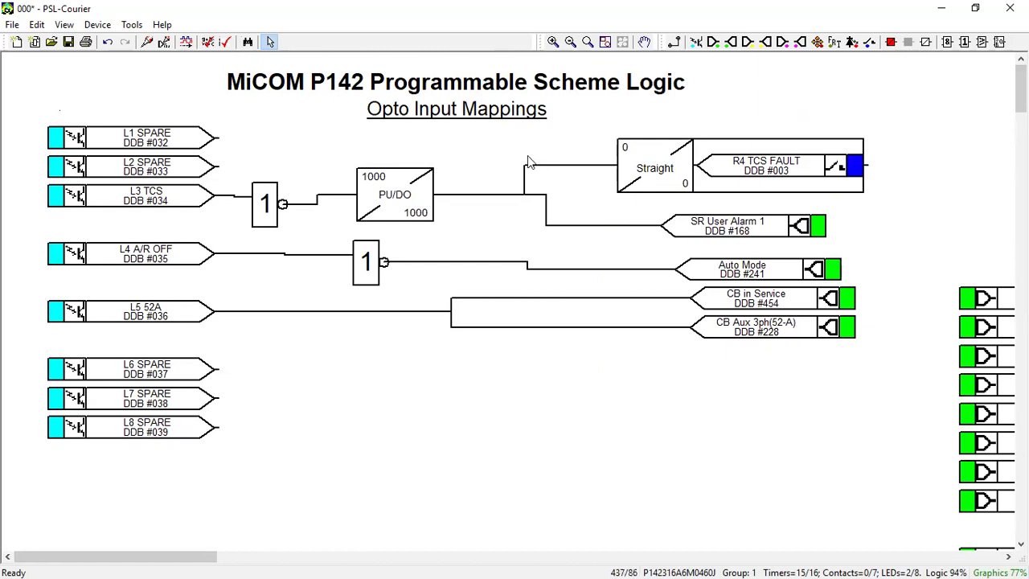
key("ctrl+s")
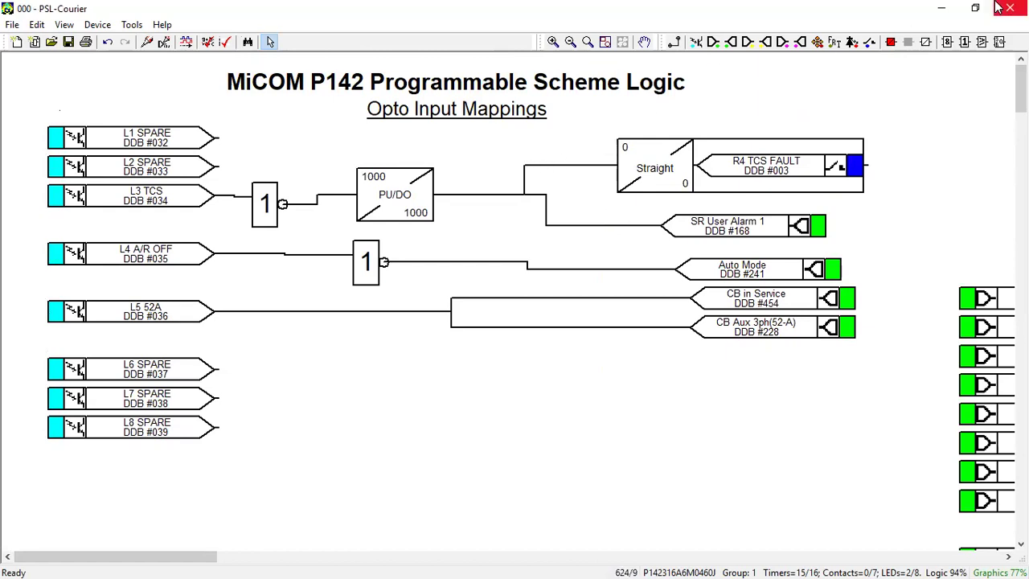
Step: Close PSL-Courier and expand CONFIGURATION, checking Earth Fault 1 Disabled, Earth Fault 2 Enabled and CB Fail
left_click(998, 7)
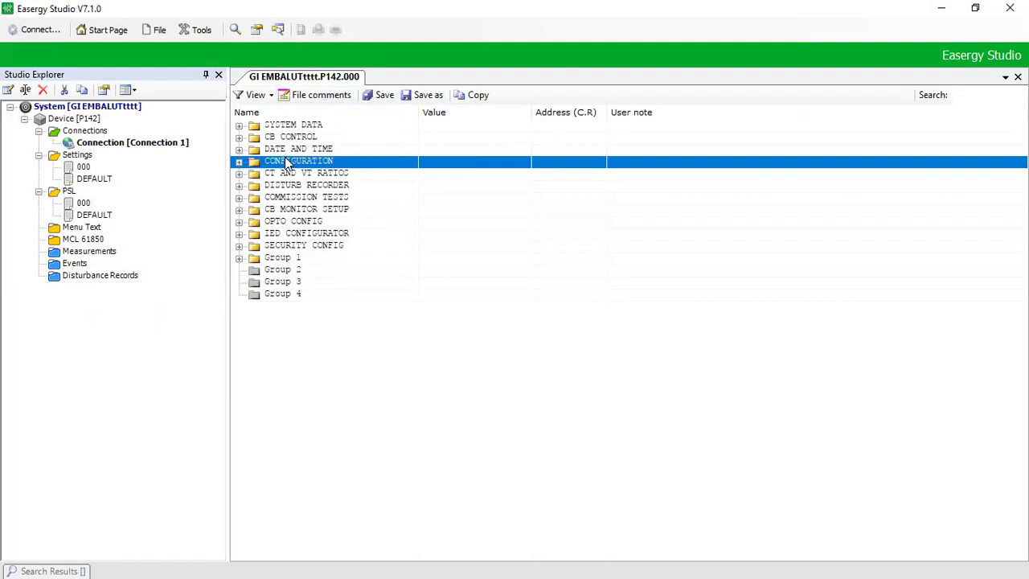
left_click(239, 162)
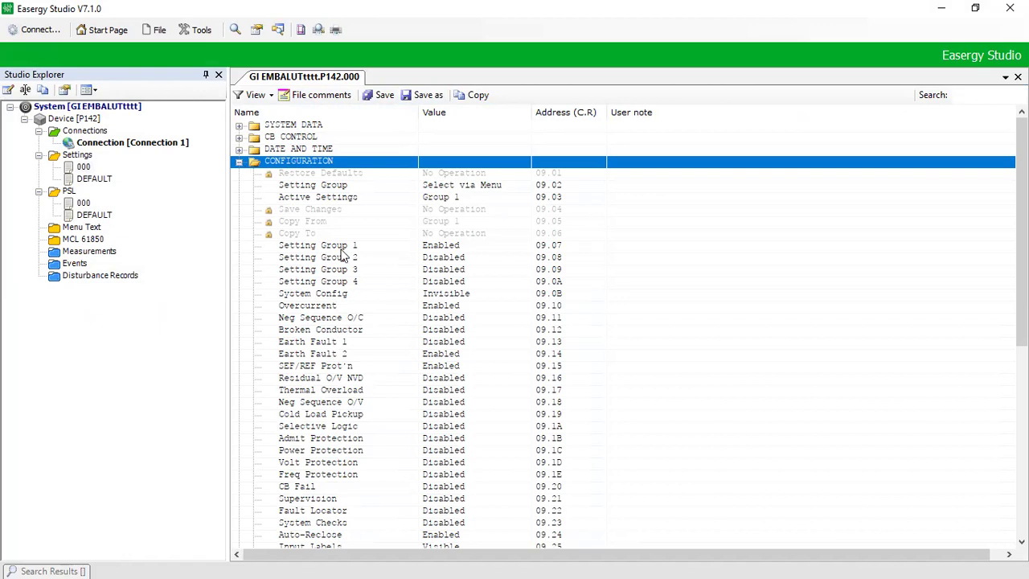
left_click(365, 352)
left_click(299, 487)
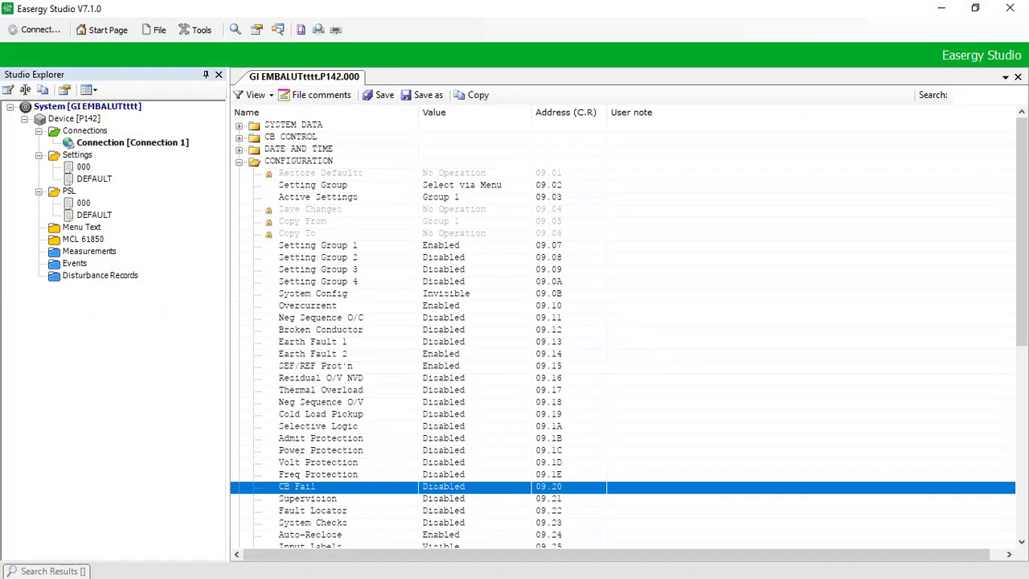
left_click_drag(1022, 234, 1002, 227)
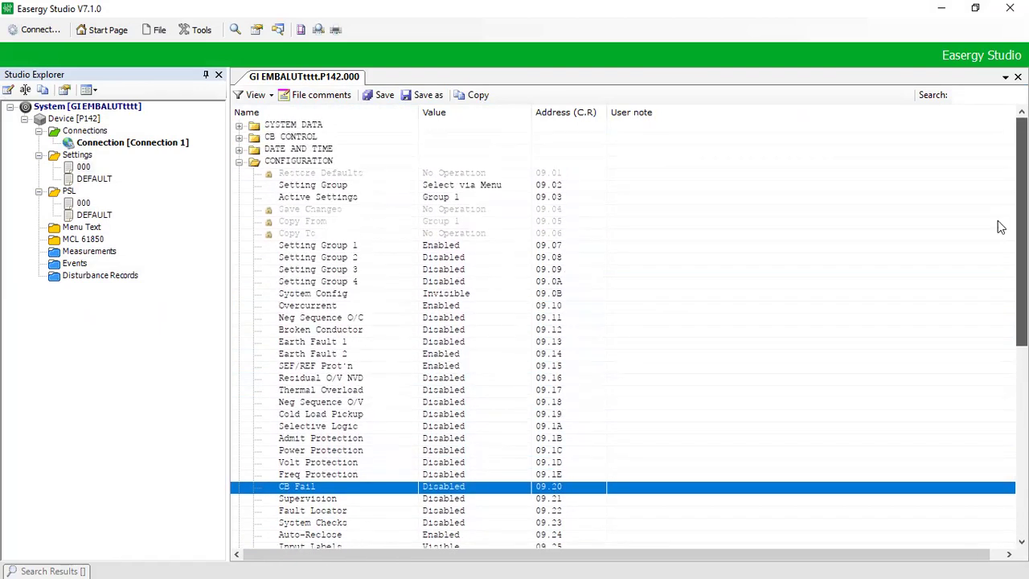
Step: Collapse CONFIGURATION, then expand Group 1 and its GROUP 1 AUTORECLOSE folder
left_click(304, 163)
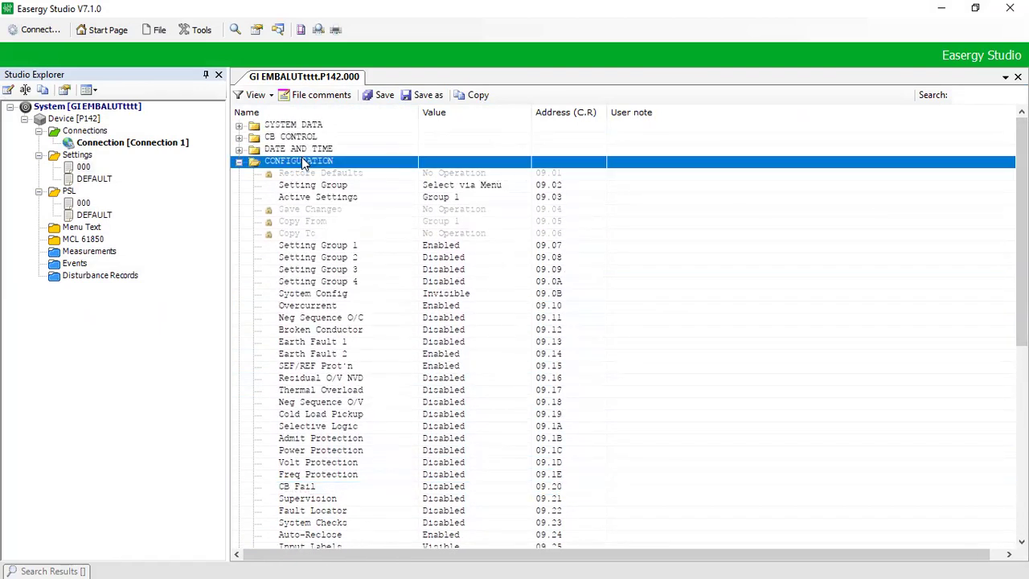
key("Left")
key("Down")
key("Down")
key("Down")
key("Down")
key("Down")
key("Down")
key("Down")
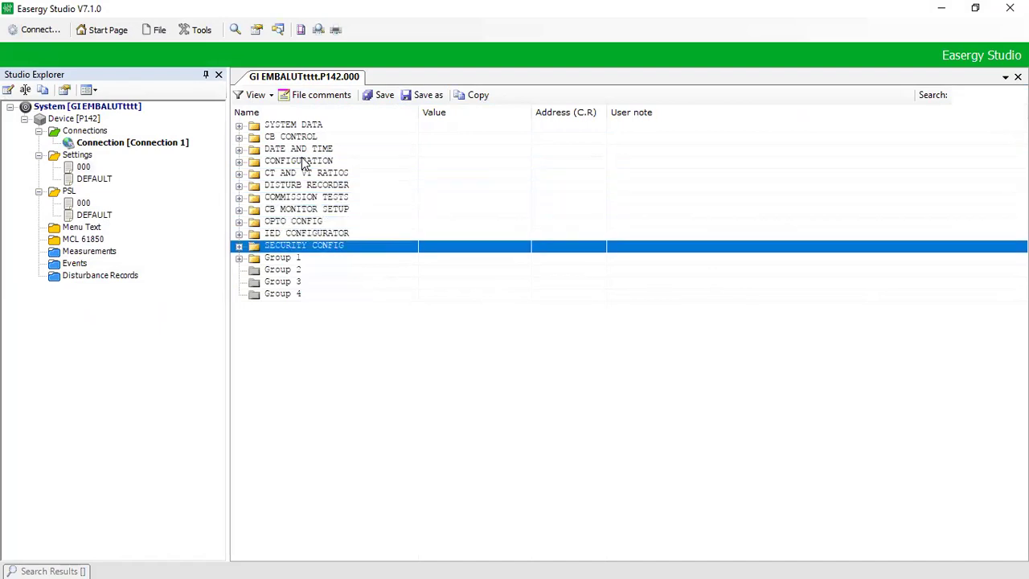
key("Down")
key("Right")
key("Down")
key("Down")
key("Down")
key("Down")
key("Down")
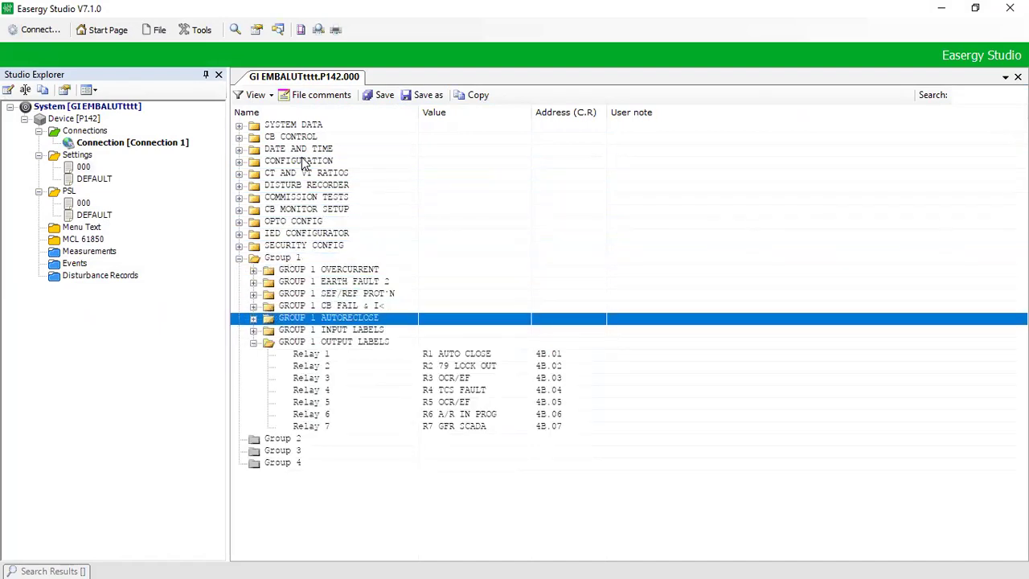
key("Down")
key("Up")
key("Right")
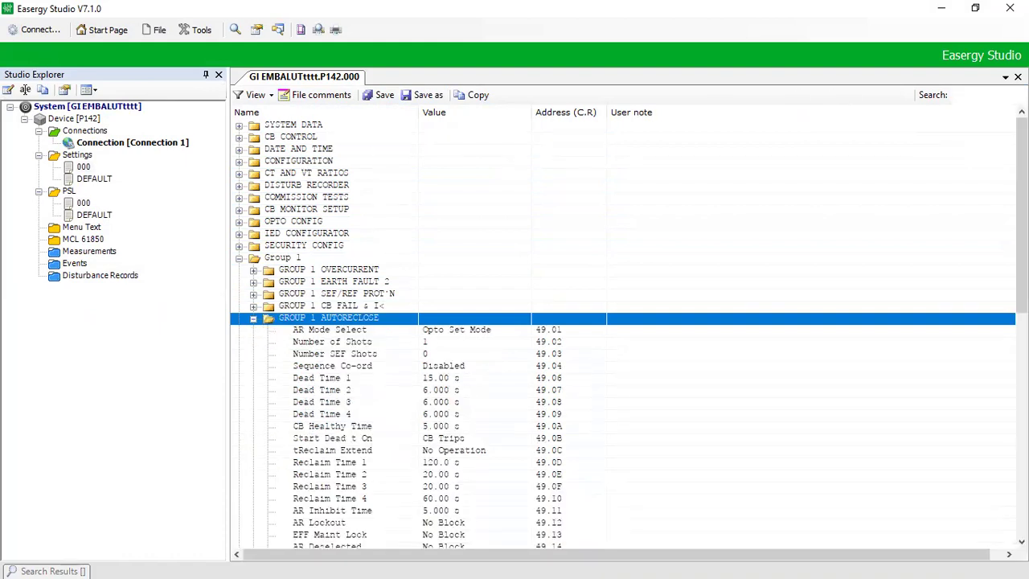
Step: Review the autoreclose settings, including IN2>2 AR at No Action and ISEF>1 AR initiating Main AR
scroll(1021, 241, "down", 5)
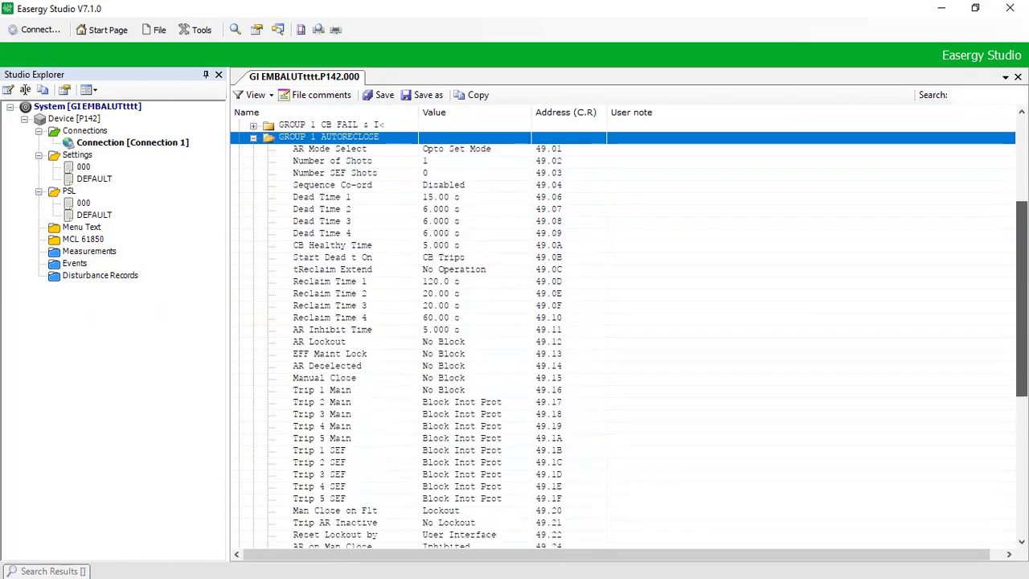
scroll(624, 330, "down", 5)
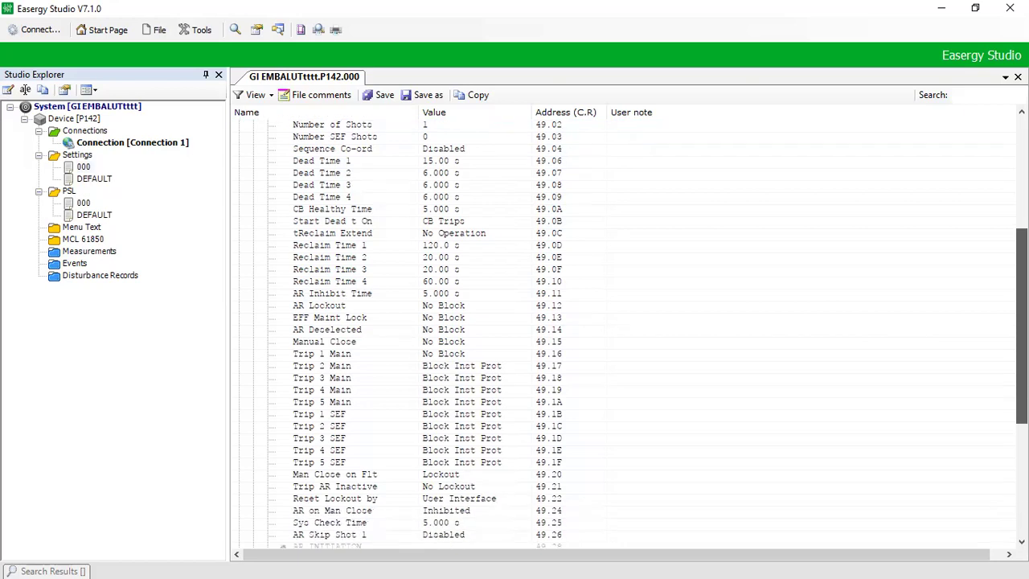
scroll(623, 330, "down", 3)
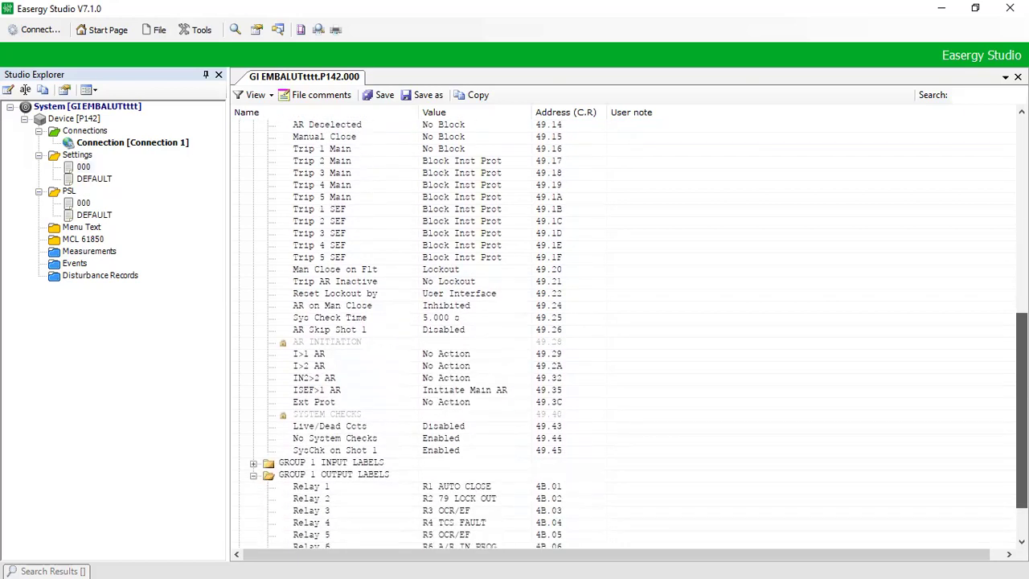
scroll(623, 330, "down", 1)
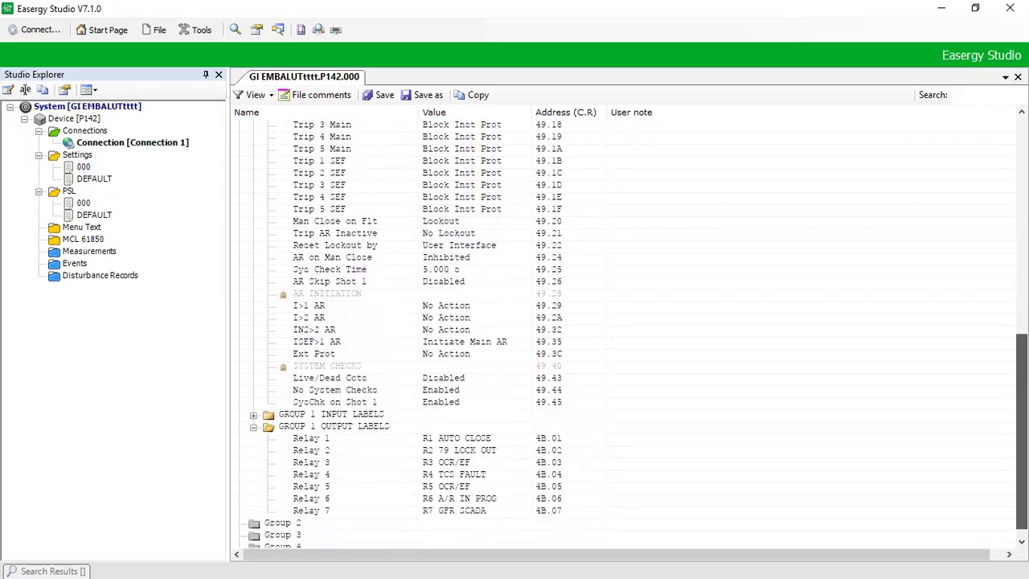
scroll(623, 329, "up", 1)
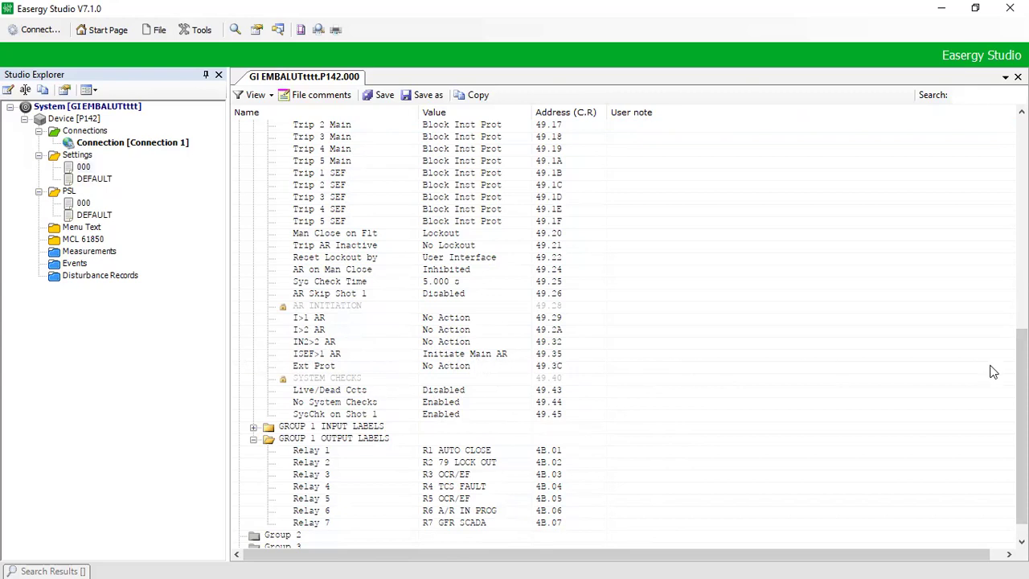
left_click_drag(1022, 426, 1022, 275)
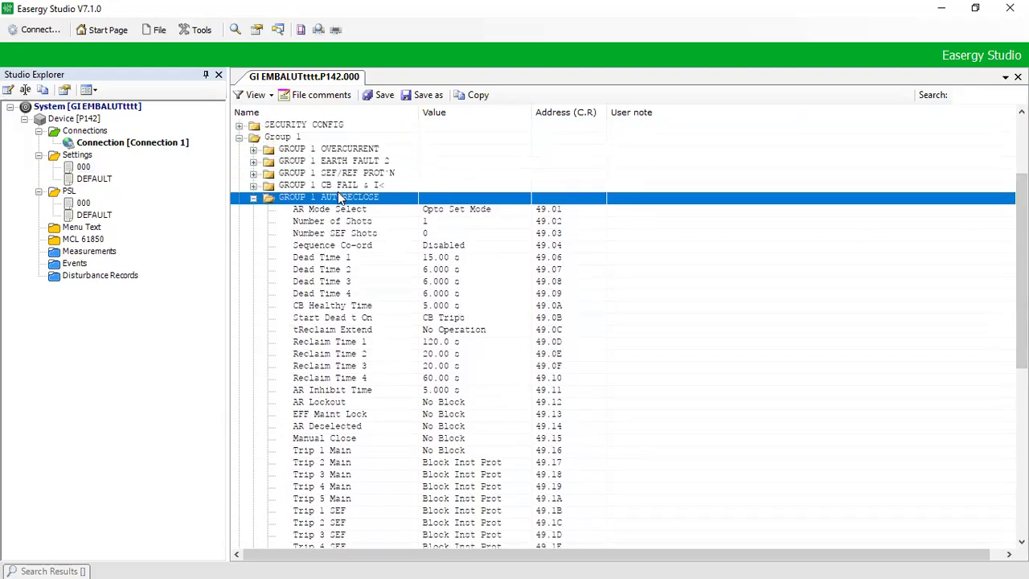
scroll(342, 189, "up", 4)
key("Down")
key("Down")
key("Down")
key("Down")
key("Down")
key("Down")
key("Down")
key("Down")
key("Down")
key("Down")
key("Down")
key("Down")
key("Down")
key("Down")
key("Down")
key("Down")
key("Down")
key("Down")
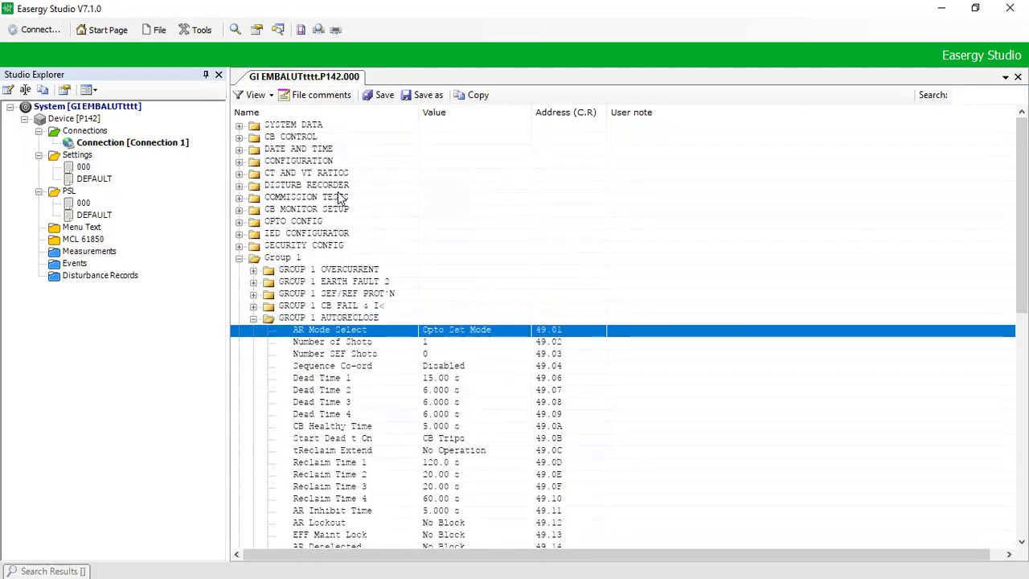
key("Down")
key("Down")
key("Down")
key("Down")
key("Down")
key("Down")
key("Down")
key("Down")
key("Down")
key("Down")
key("Down")
key("Down")
key("Down")
key("Down")
key("Down")
key("Down")
key("Down")
key("Down")
key("Down")
key("Down")
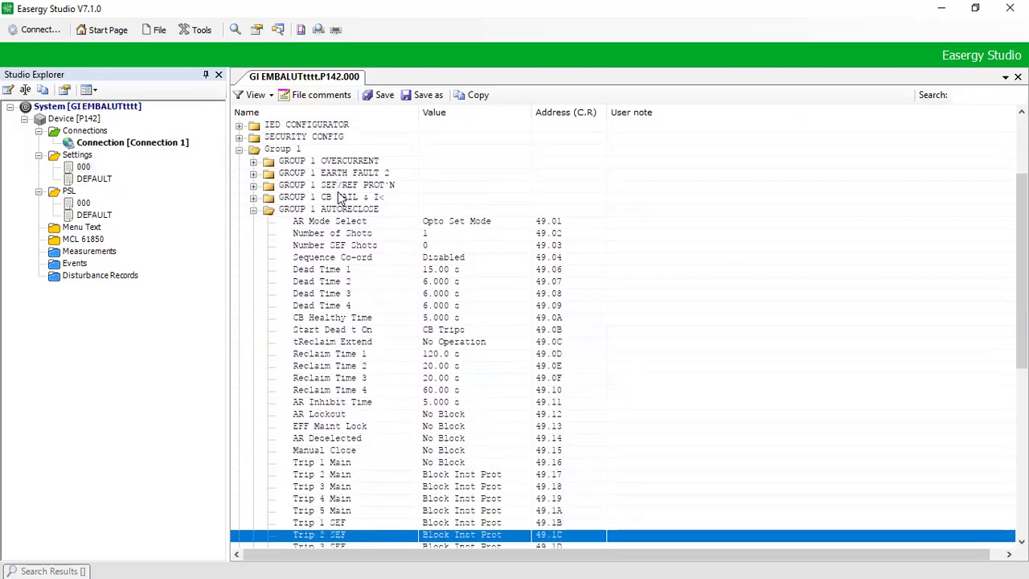
key("Down")
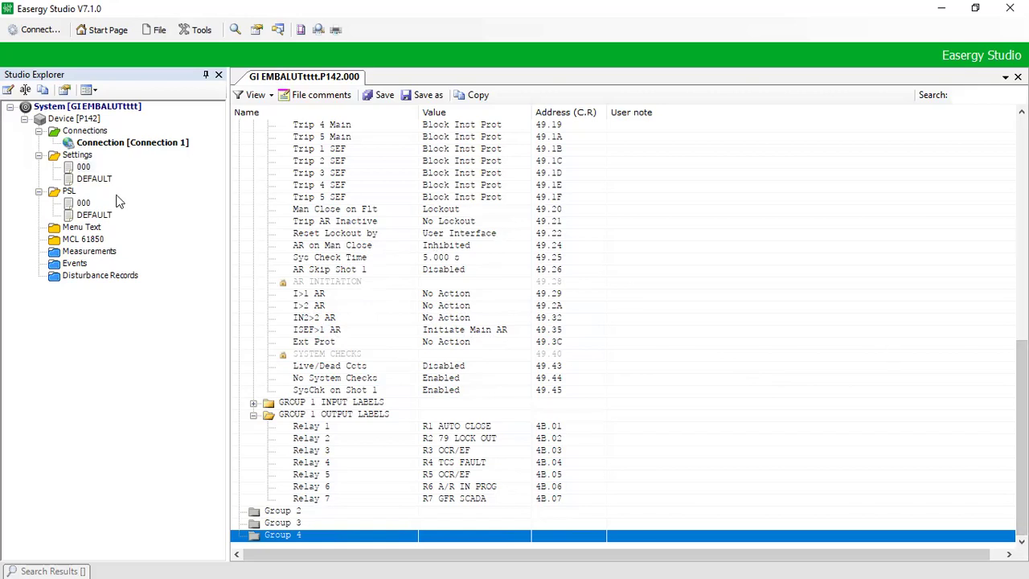
Step: Open the DEFAULT settings file, browse its Group 1 autoreclose and output labels, then close it
double_click(90, 180)
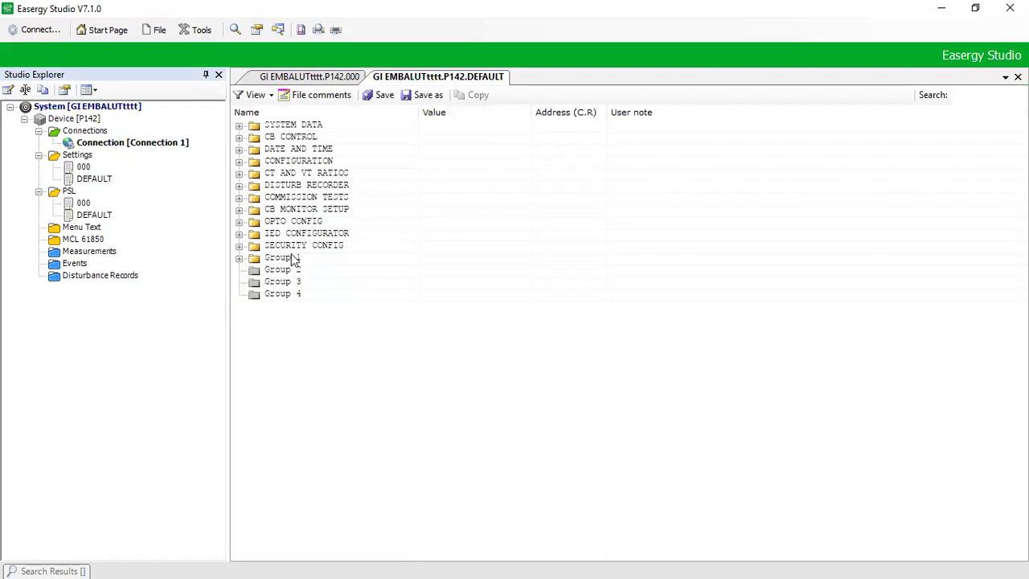
double_click(292, 257)
key("Down")
key("Down")
key("Down")
key("Down")
key("Down")
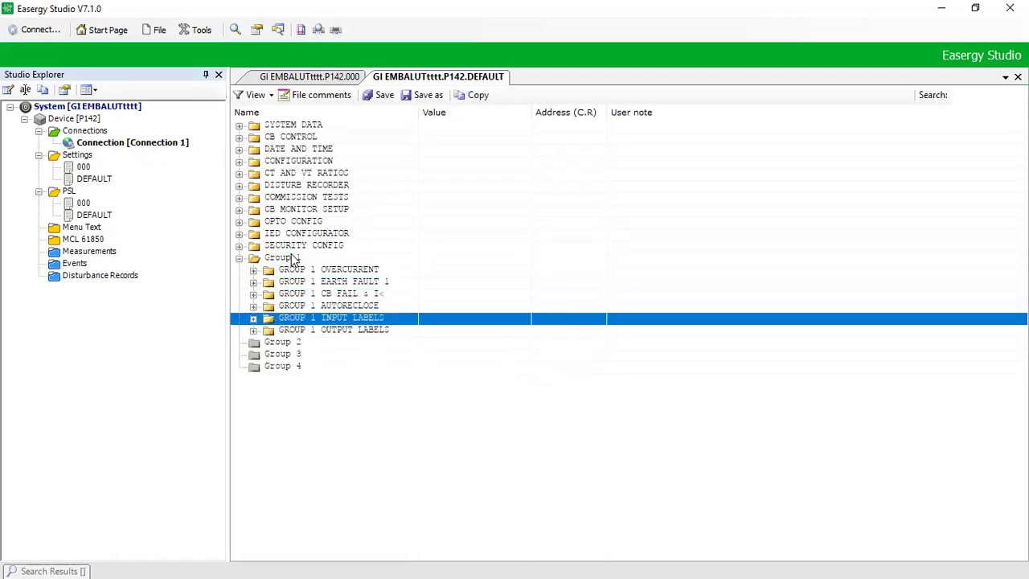
key("Up")
key("Right")
key("Page_Down")
key("Up")
key("Up")
key("Up")
key("Up")
key("Up")
key("Up")
key("Up")
key("Up")
key("Down")
key("Down")
key("Down")
key("Down")
key("Down")
key("Down")
key("Down")
key("Down")
key("Down")
key("Down")
key("Down")
key("Down")
key("Down")
key("Down")
key("Down")
key("Up")
key("Up")
key("Up")
key("Up")
key("Up")
key("Up")
key("Up")
key("Up")
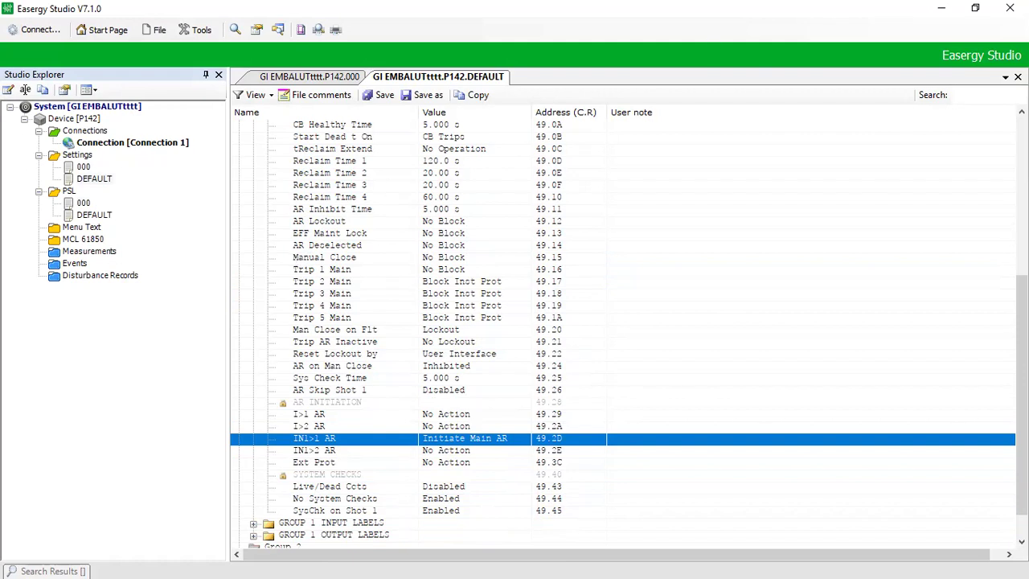
left_click(1018, 76)
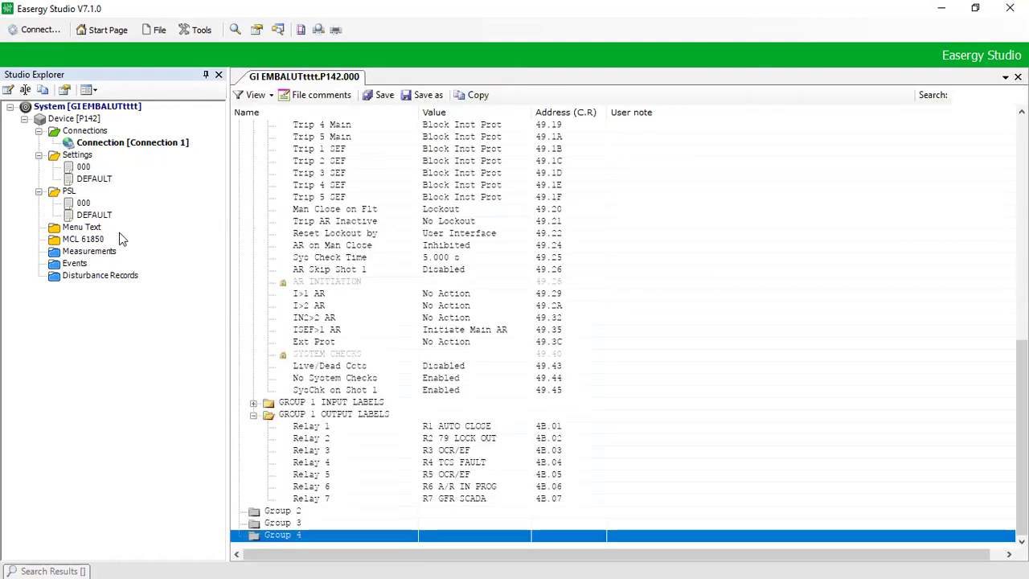
Step: Send 000.set and the Group 1 000.psl to Device [P142]
right_click(62, 119)
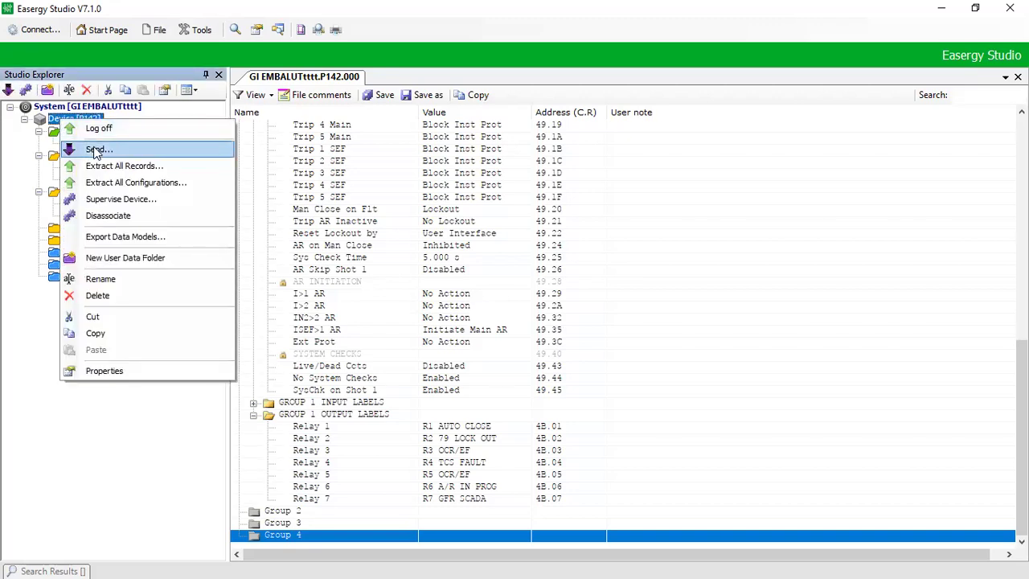
left_click(96, 152)
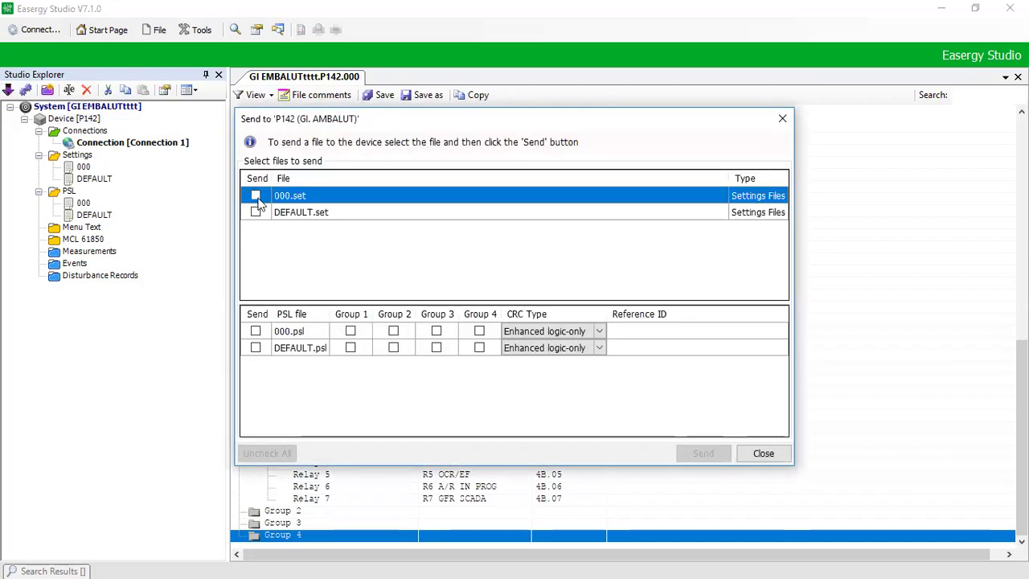
left_click(256, 197)
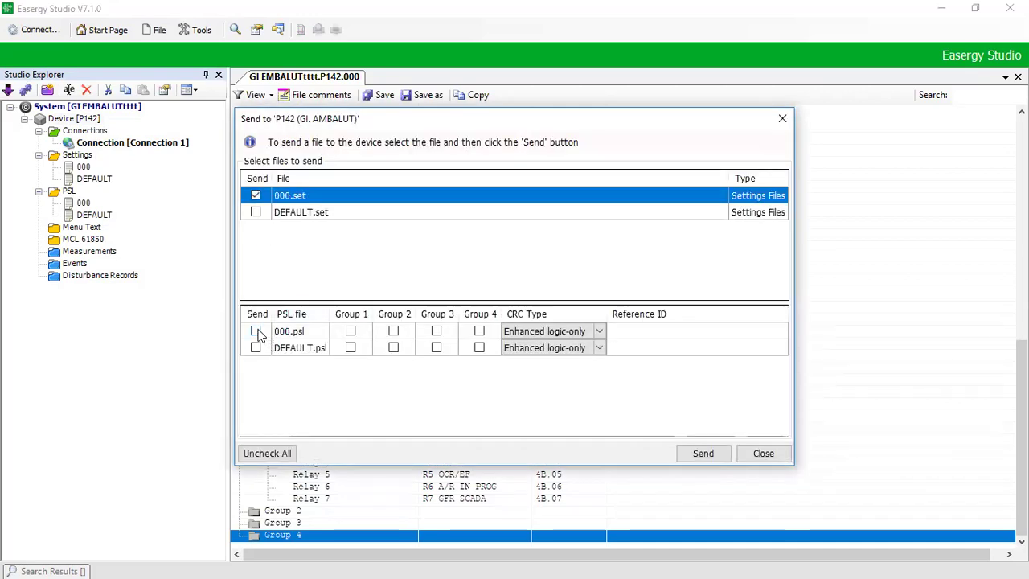
left_click(350, 331)
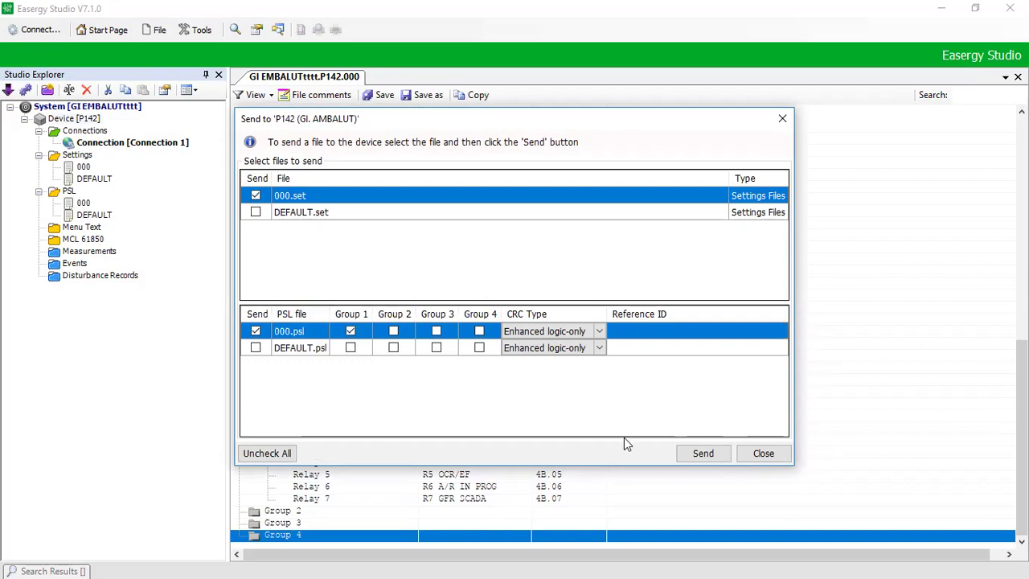
left_click(696, 454)
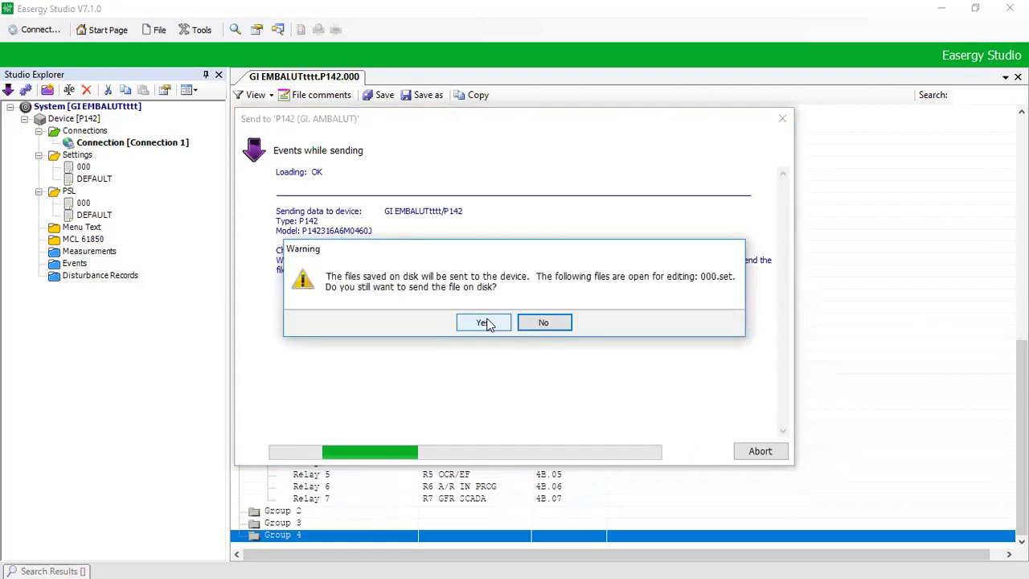
Step: Accept the send-from-disk warning, enter the device password, and close once both files show Done
left_click(485, 323)
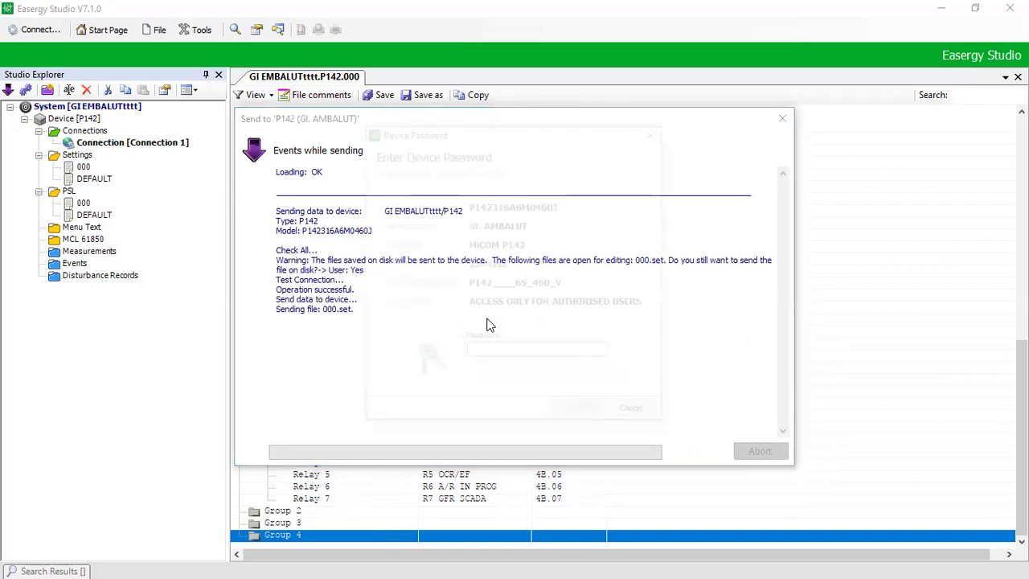
type("••")
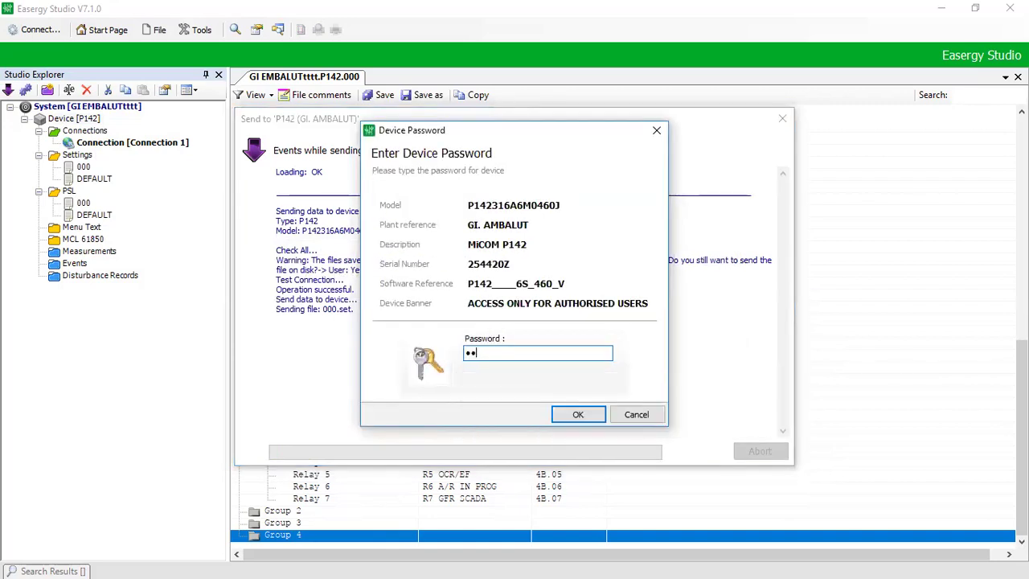
key("Return")
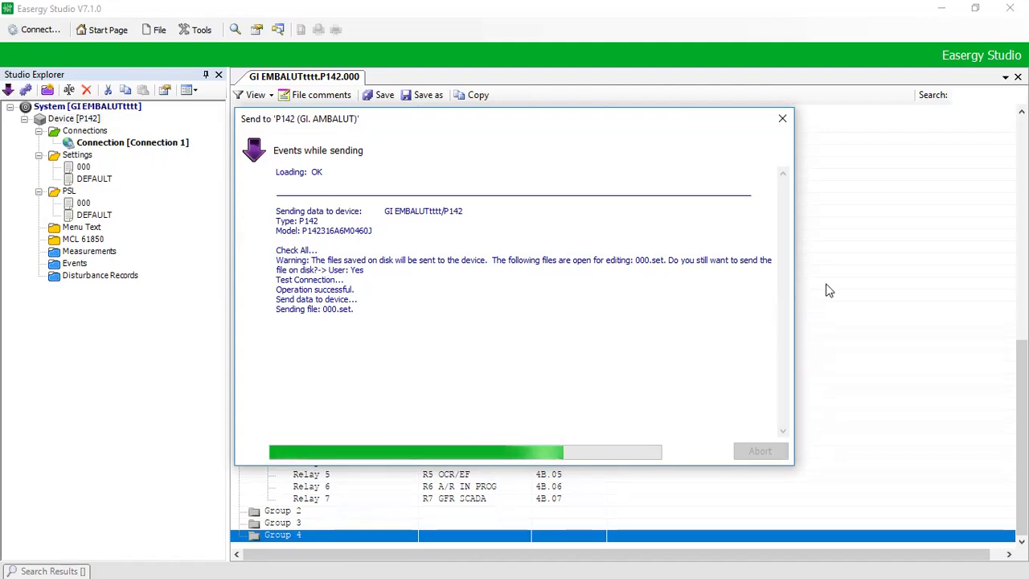
key("Escape")
key("Return")
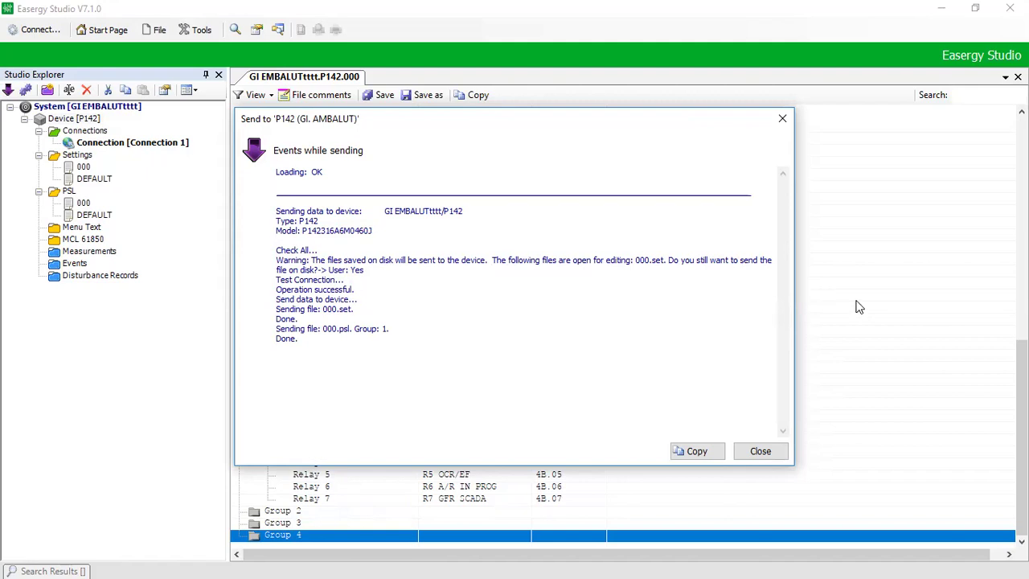
key("Return")
key("Return")
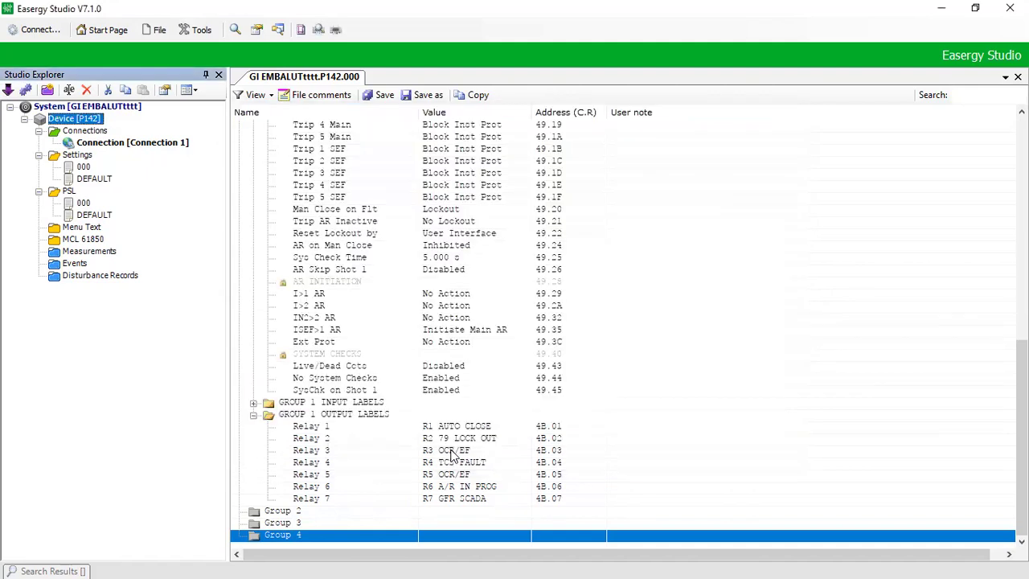
Step: Send the GROUP 1 OUTPUT LABELS to the relay and dismiss the 'Operation successful' message
left_click(452, 455)
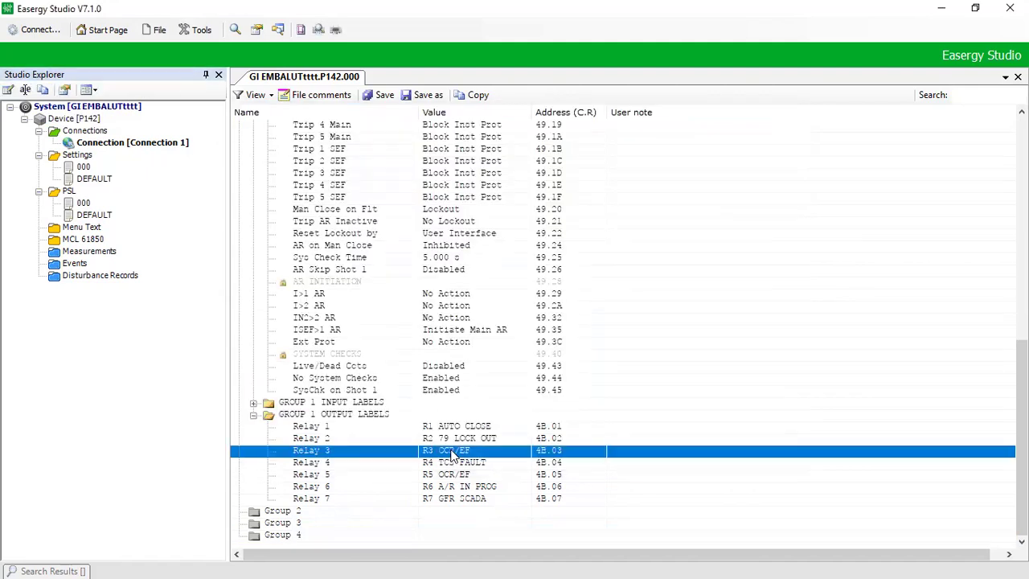
right_click(360, 416)
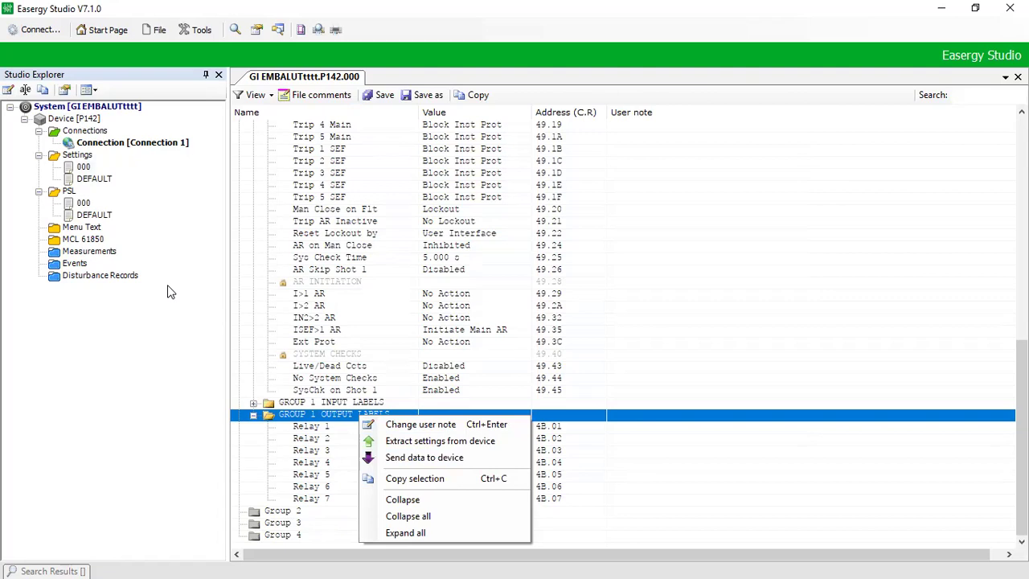
key("Escape")
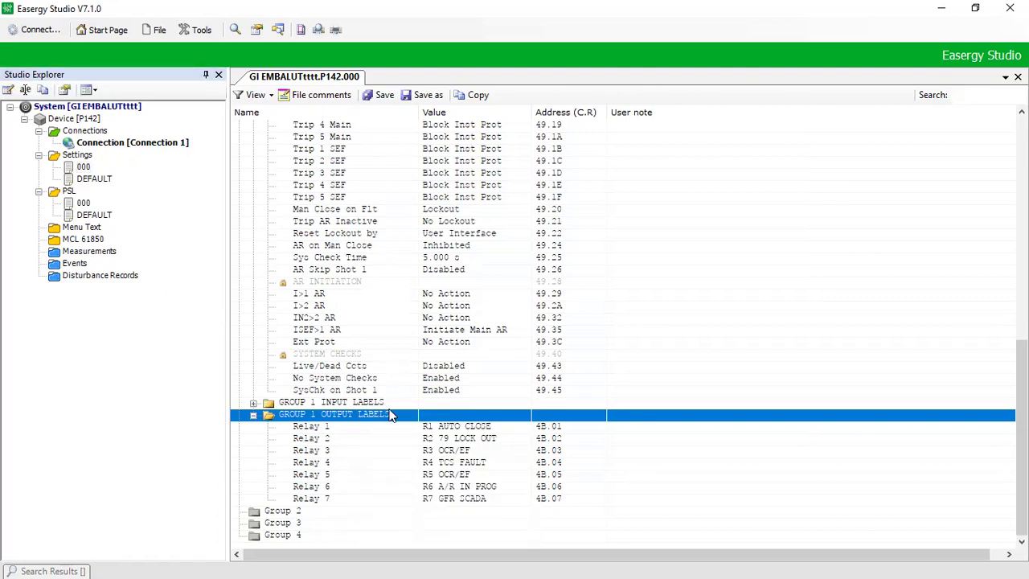
right_click(391, 415)
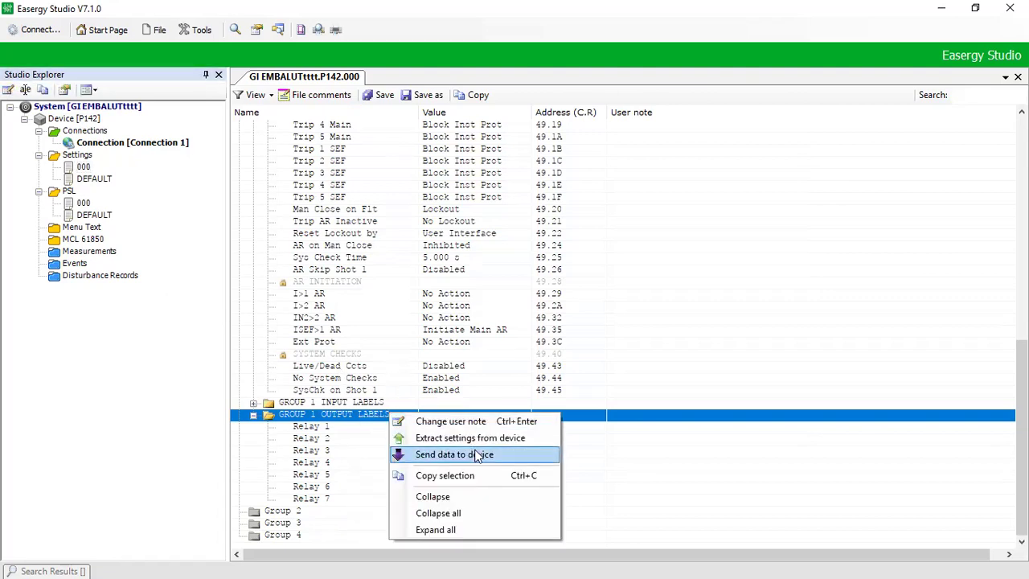
key("Return")
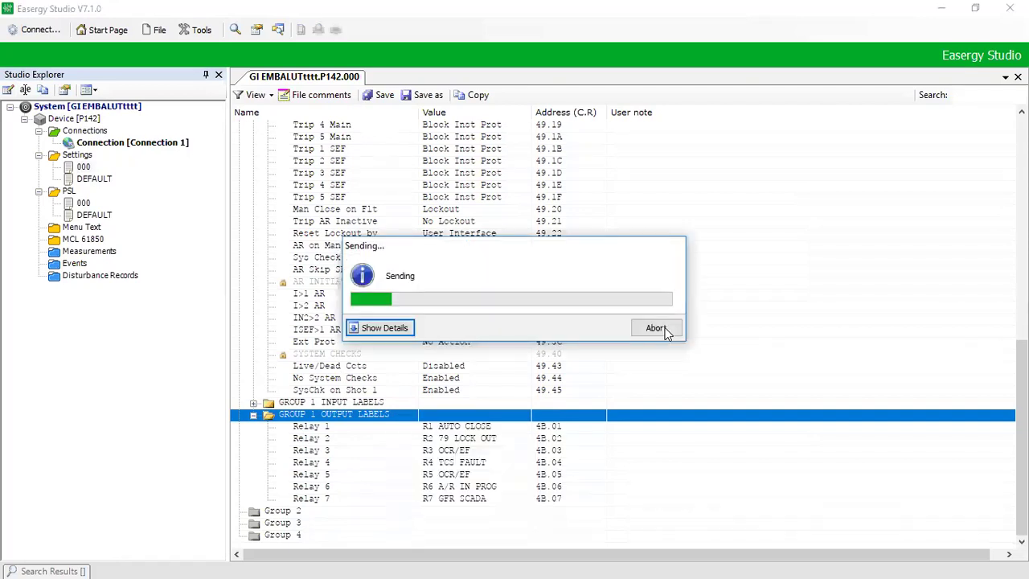
left_click(855, 343)
Step: Collapse the Group 1 branch to top-level folders and bring the Calculator window forward
key("Page_Up")
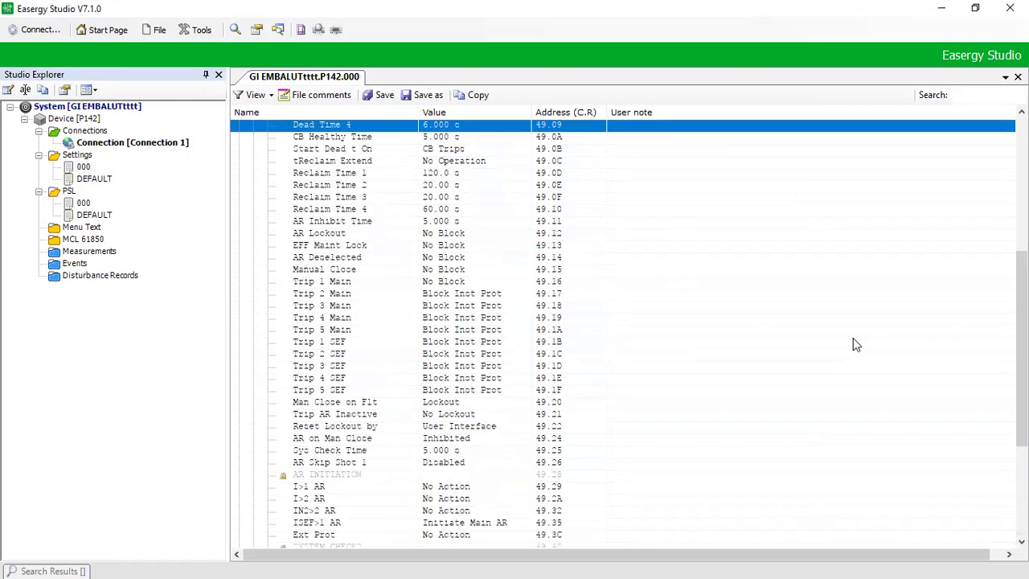
key("Page_Up")
key("Down")
key("Down")
key("Down")
key("Down")
key("Down")
key("Down")
key("Down")
key("Down")
key("Down")
key("Down")
key("Down")
key("Down")
key("Down")
key("Down")
key("Down")
key("Down")
key("Left")
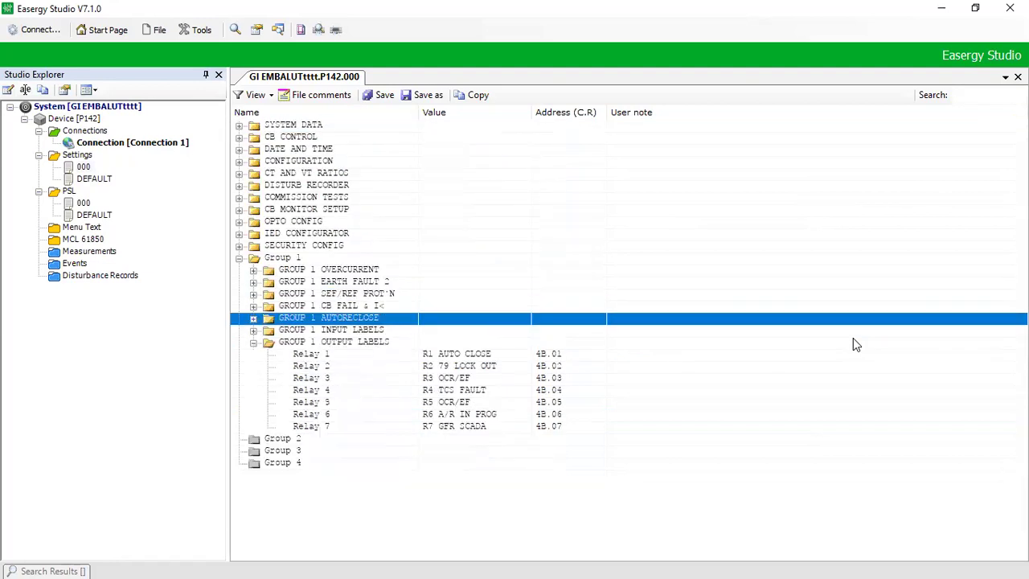
key("Down")
key("Left")
key("Left")
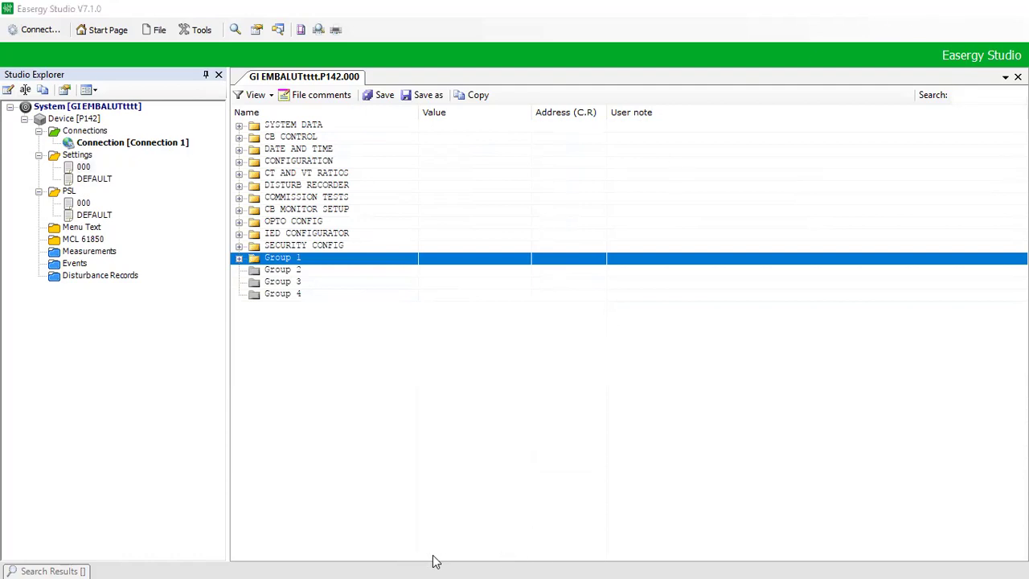
key("alt+Tab")
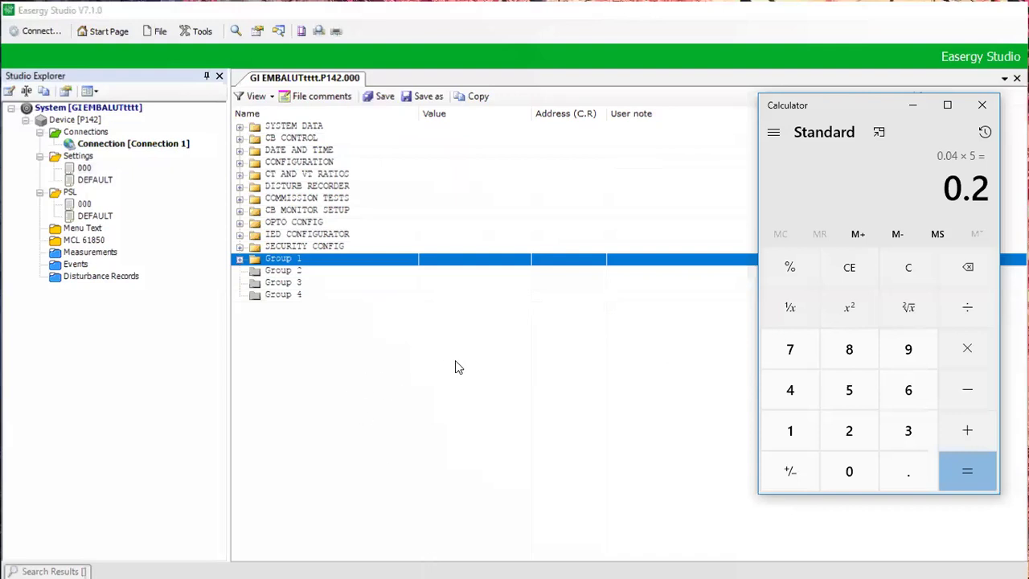
Step: Minimize Easergy Studio and switch to the P142 wiring diagram in Adobe Reader
key("super+Down")
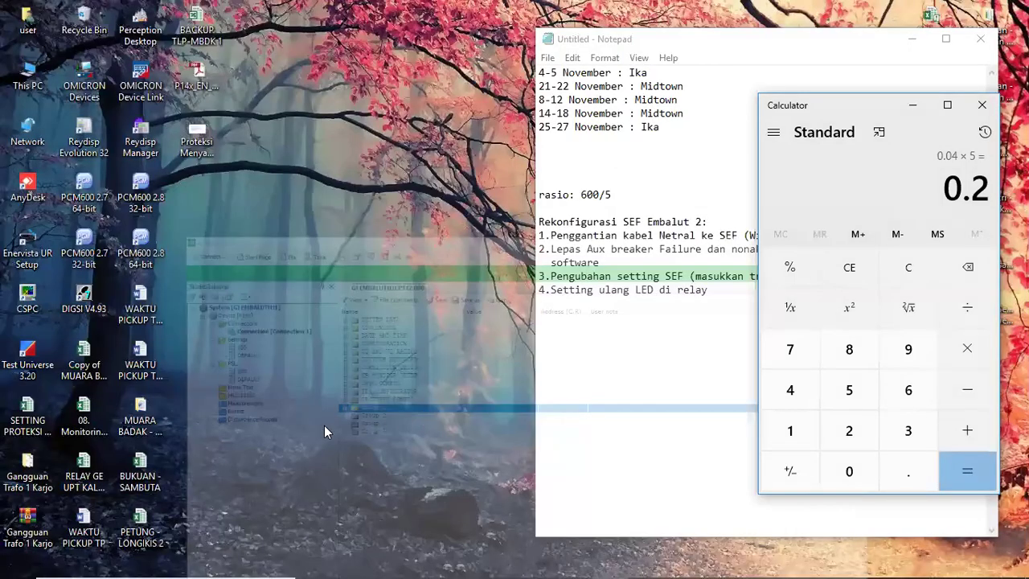
key("alt+Tab")
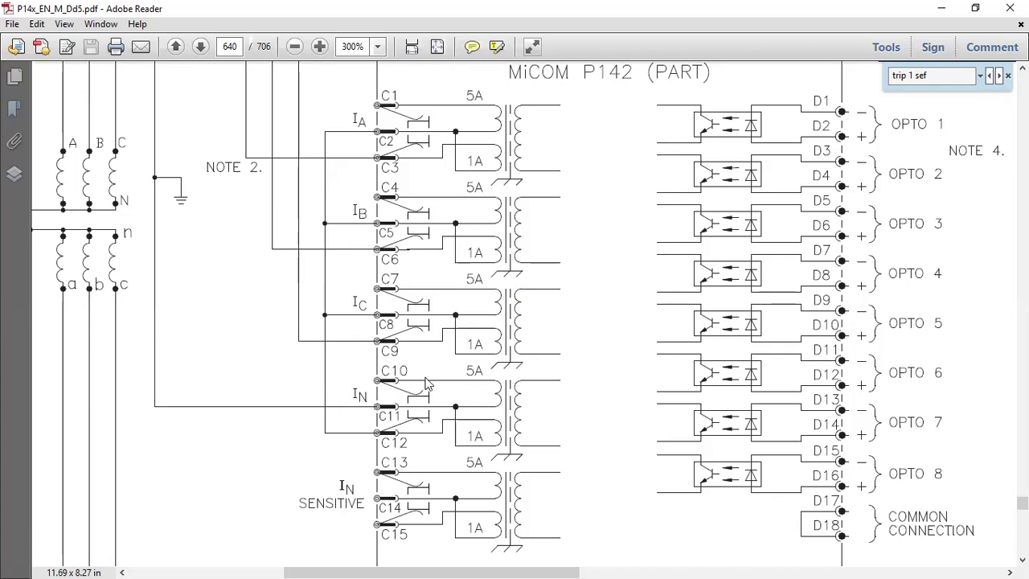
Step: Scroll through the P142 current-input wiring, then minimize Adobe Reader to return to Easergy Studio
scroll(401, 370, "down", 1)
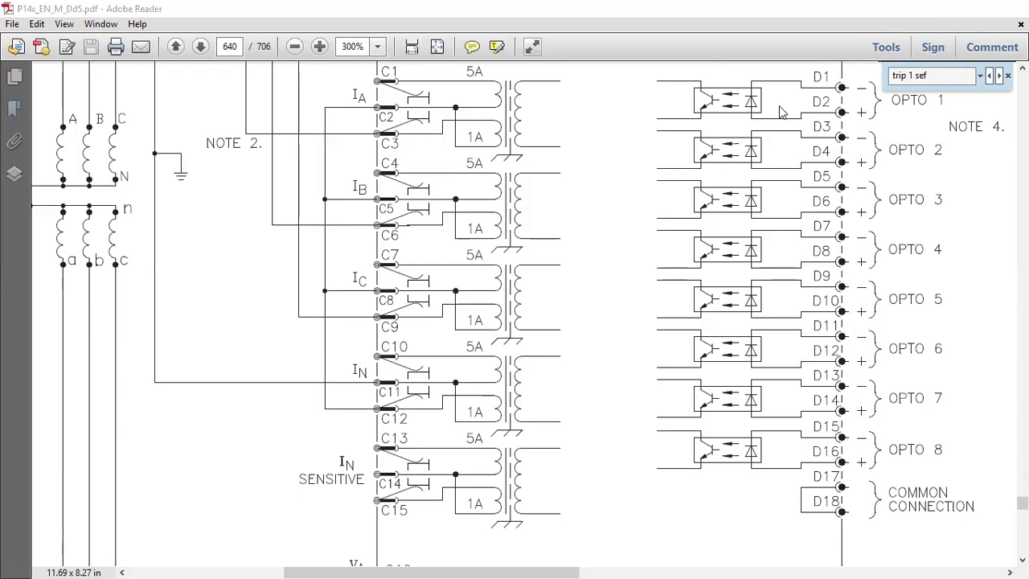
key("super+d")
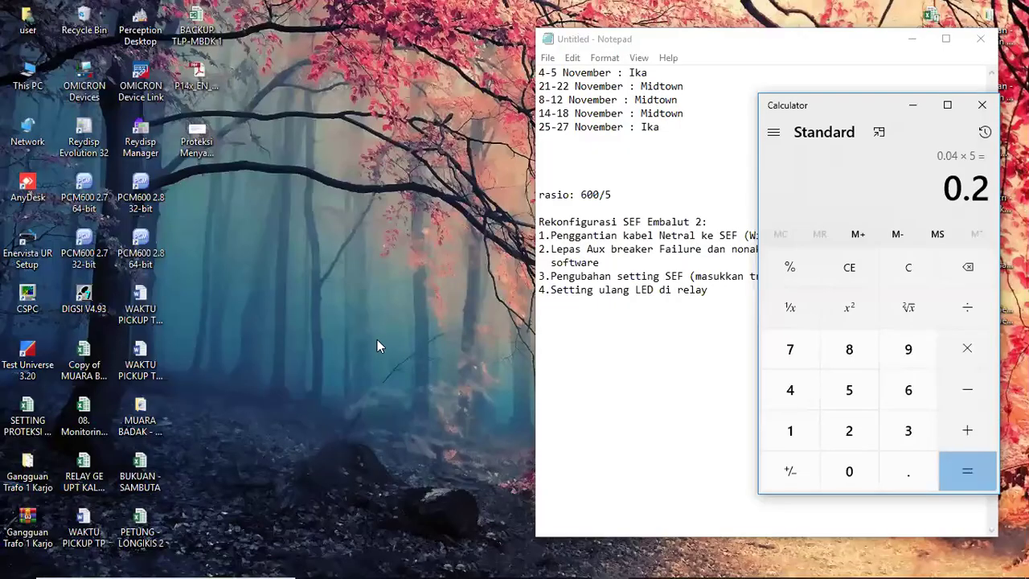
Step: Bring the page 640 P142 wiring diagram in Adobe Reader back to the front
key("alt+Tab")
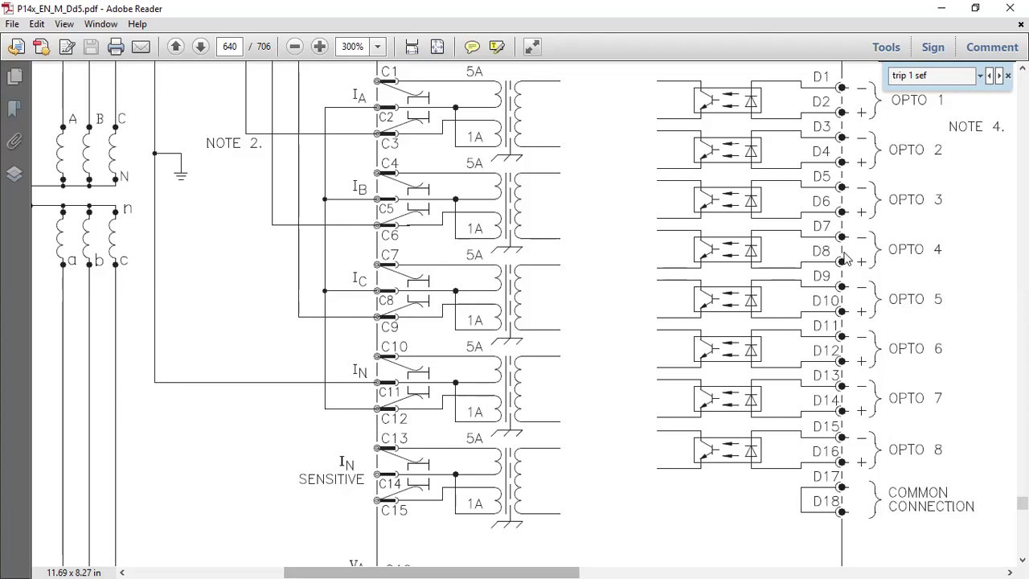
Step: Minimize the Adobe Reader wiring diagram window and the Easergy Studio window
left_click(953, 11)
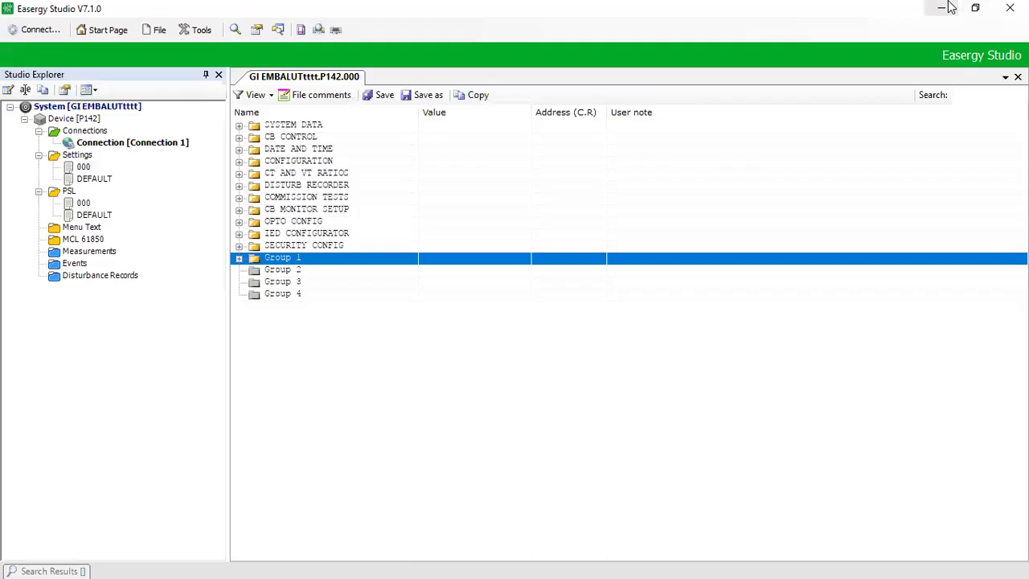
left_click(950, 7)
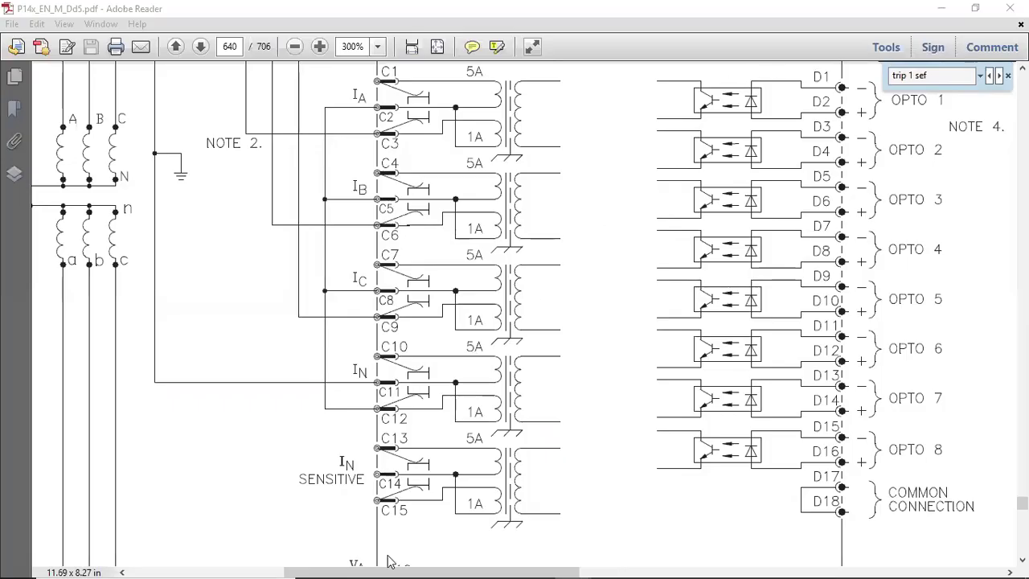
mouse_move(390, 562)
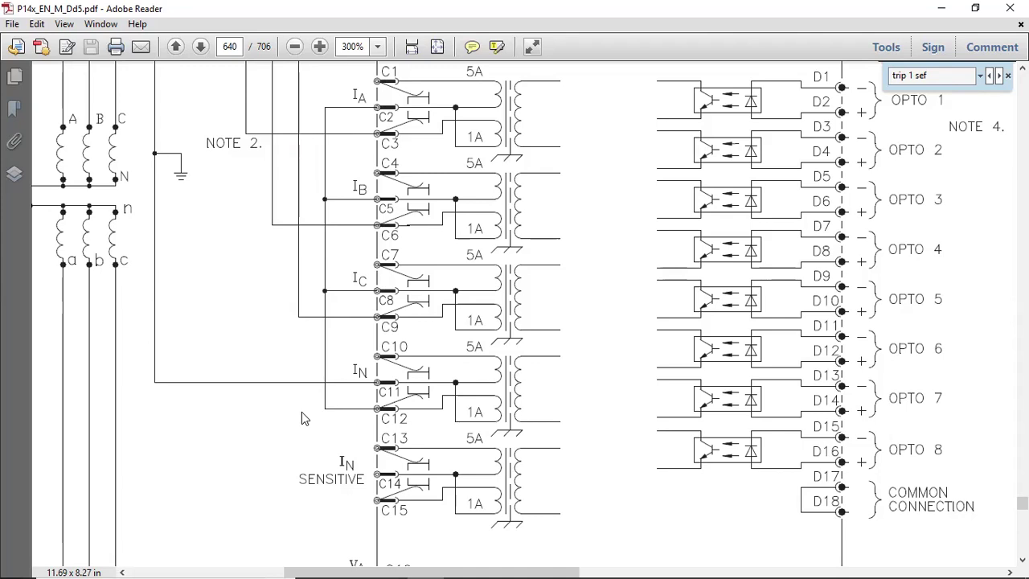
mouse_move(424, 563)
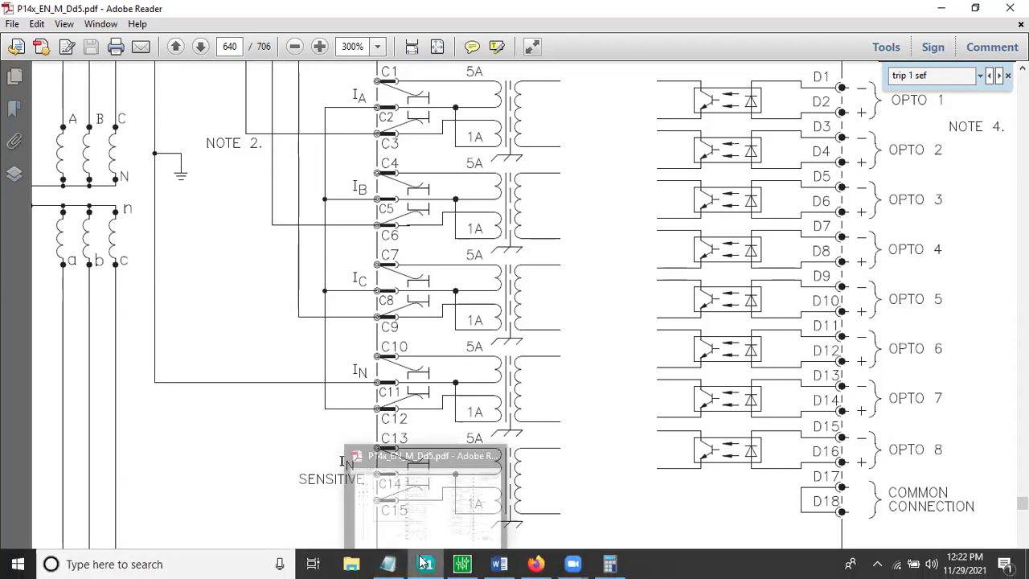
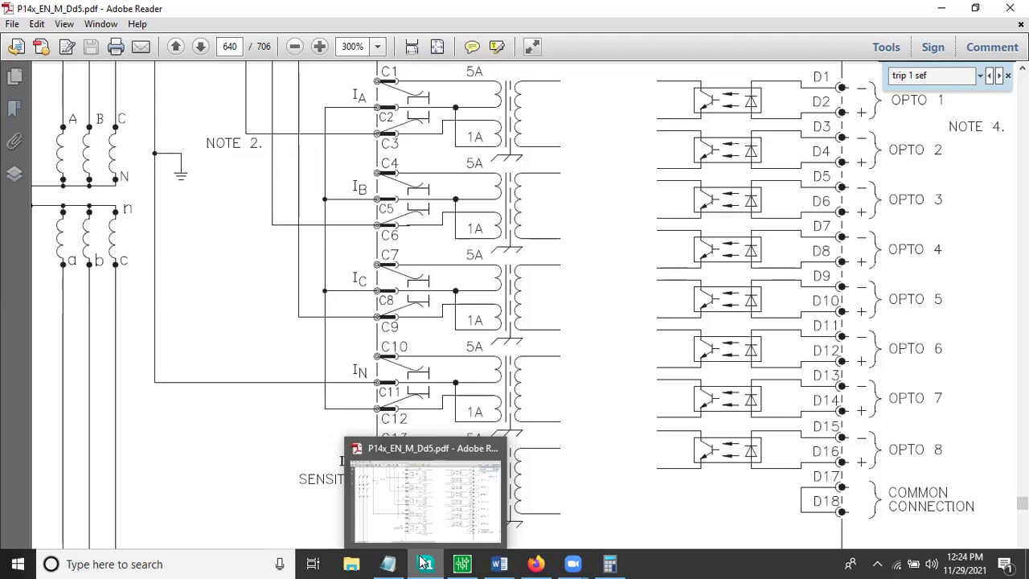
Step: Bring Easergy Studio forward and expand the P142's CT AND VT RATIOS folder
left_click(462, 563)
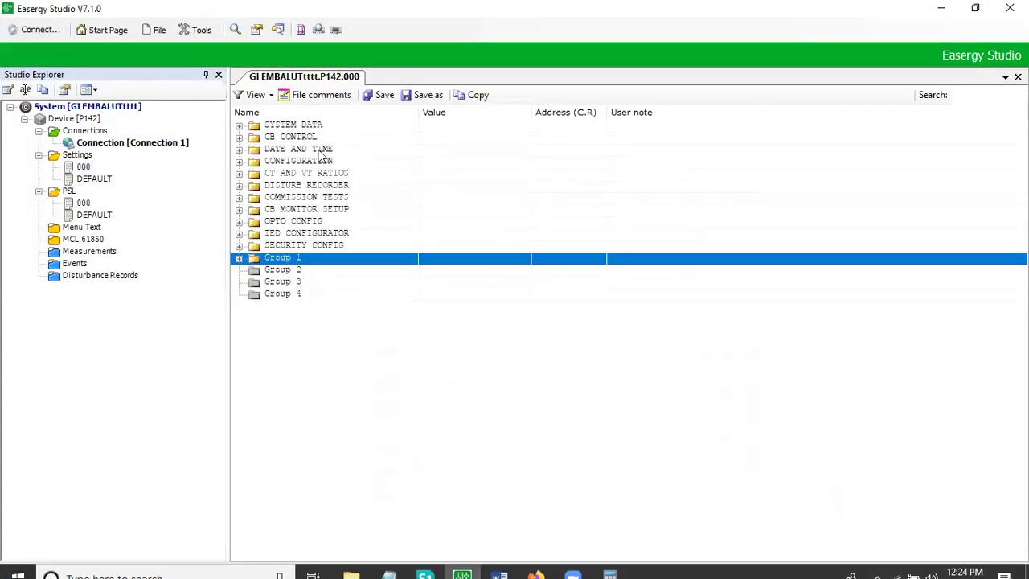
left_click(302, 175)
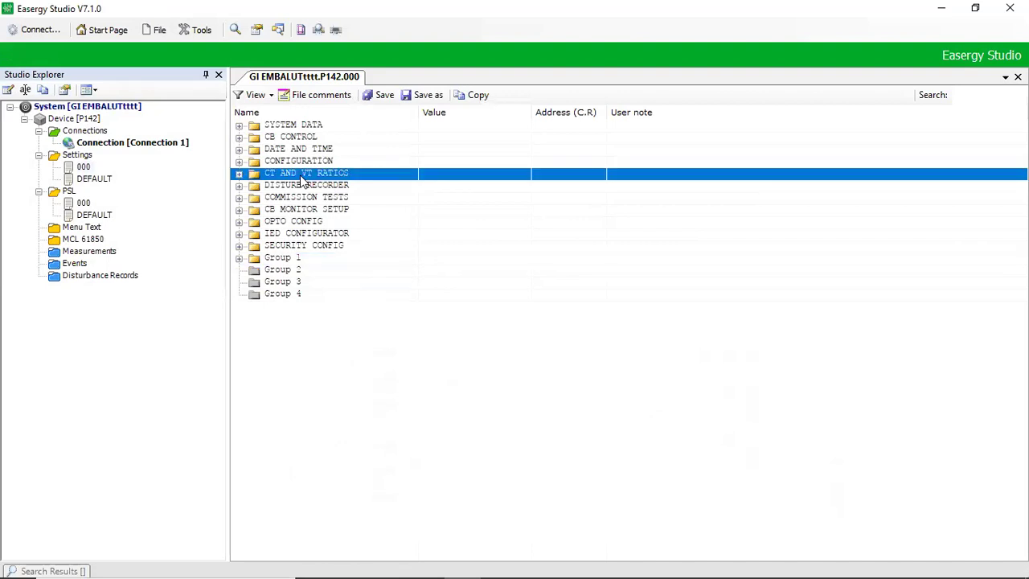
double_click(302, 179)
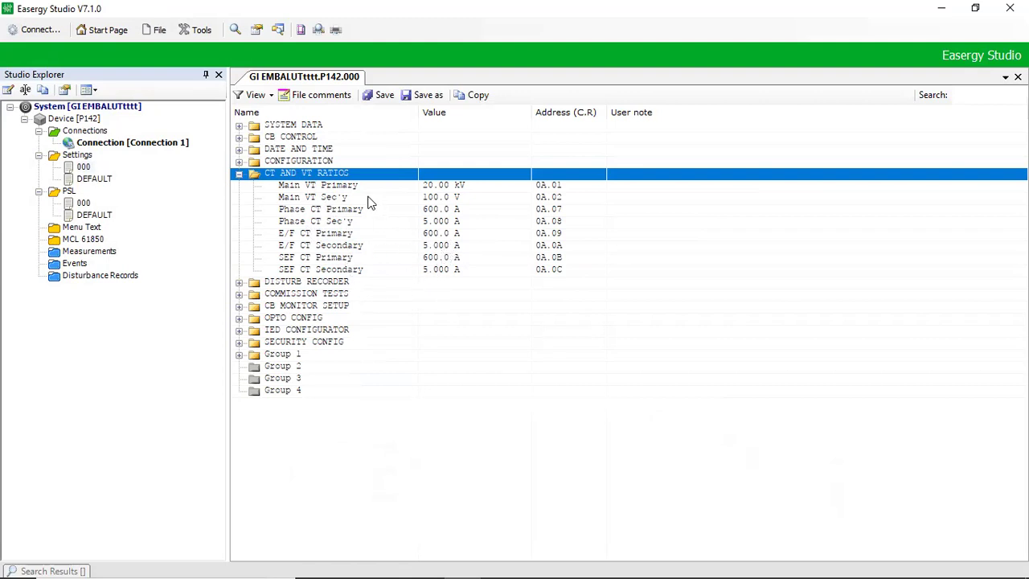
left_click(434, 268)
left_click(492, 336)
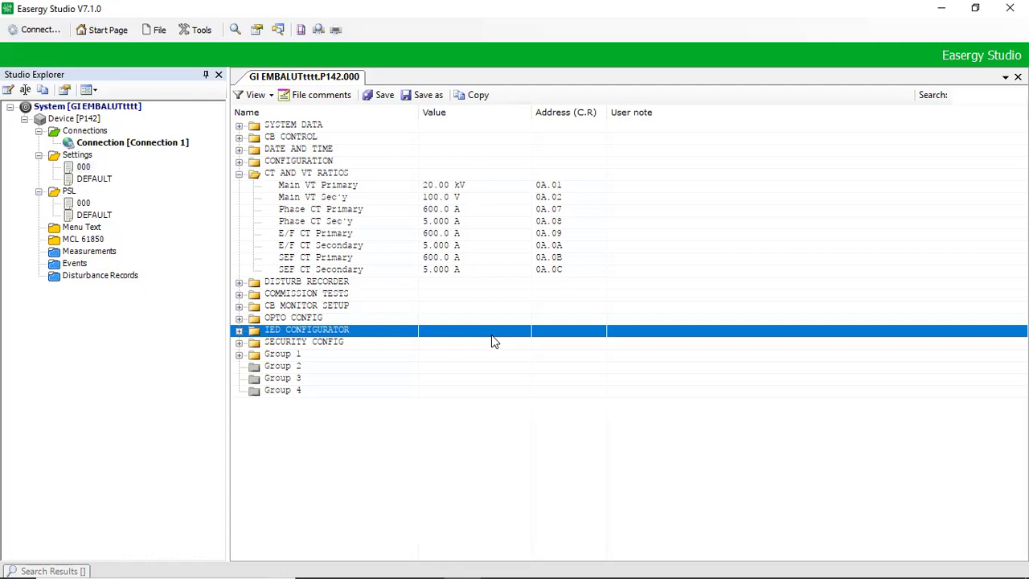
mouse_move(474, 573)
mouse_move(523, 563)
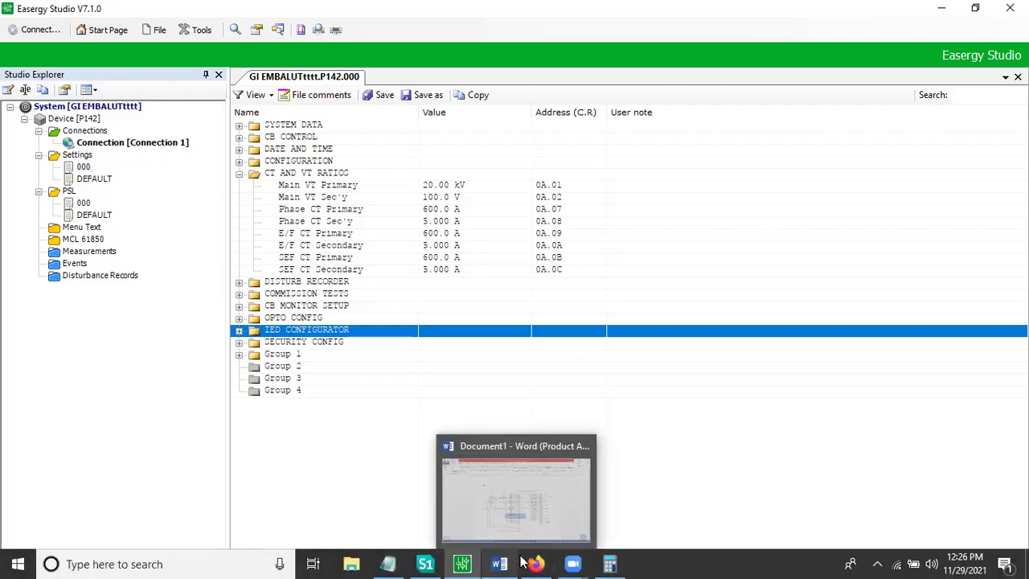
left_click(426, 563)
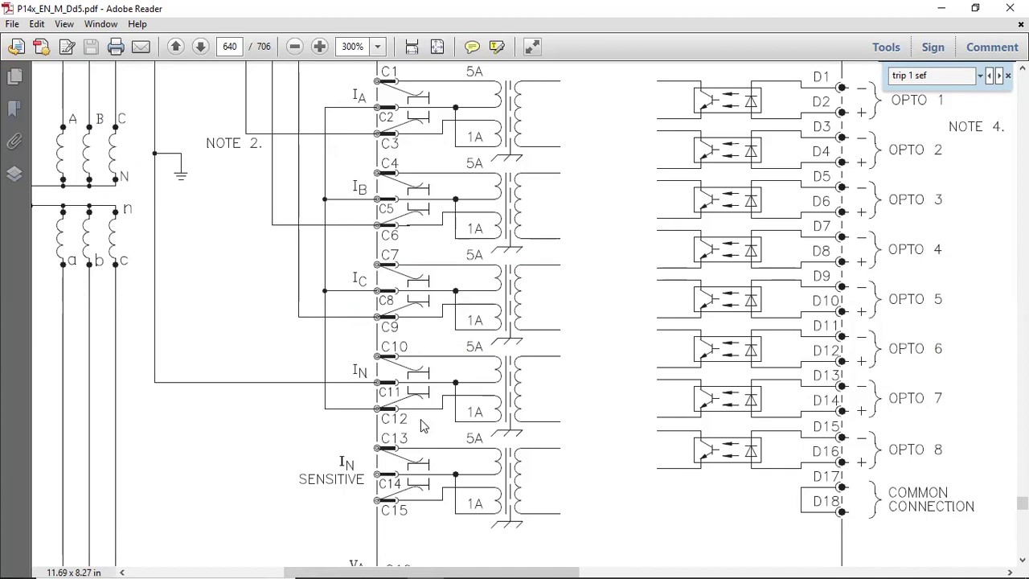
left_click(465, 563)
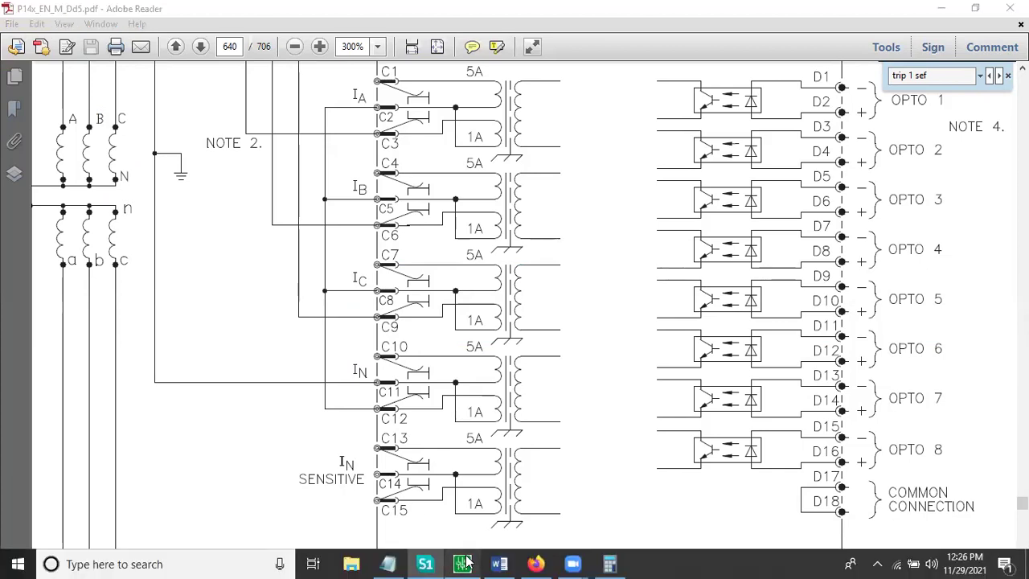
Step: Expand CONFIGURATION in the settings tree and step through its entries to Phase CT Sec'y
key("Home")
key("Down")
key("Down")
key("Down")
key("Right")
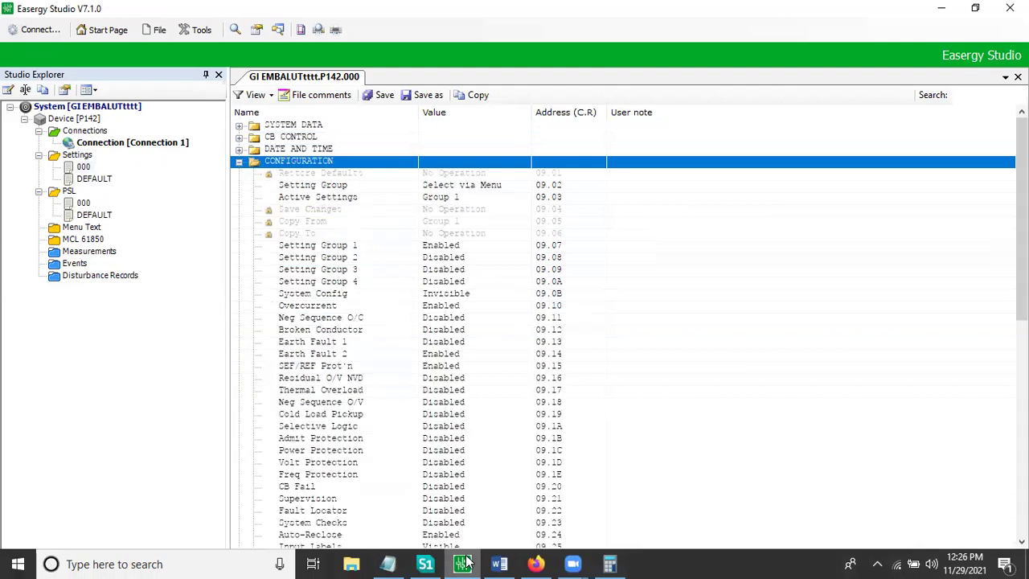
key("Down")
key("Down")
key("Down")
key("Down")
key("Down")
key("Down")
key("Down")
key("Down")
key("Down")
key("Down")
key("Down")
key("Down")
key("Down")
key("Down")
key("Down")
key("Down")
key("Down")
key("Down")
key("Down")
key("Down")
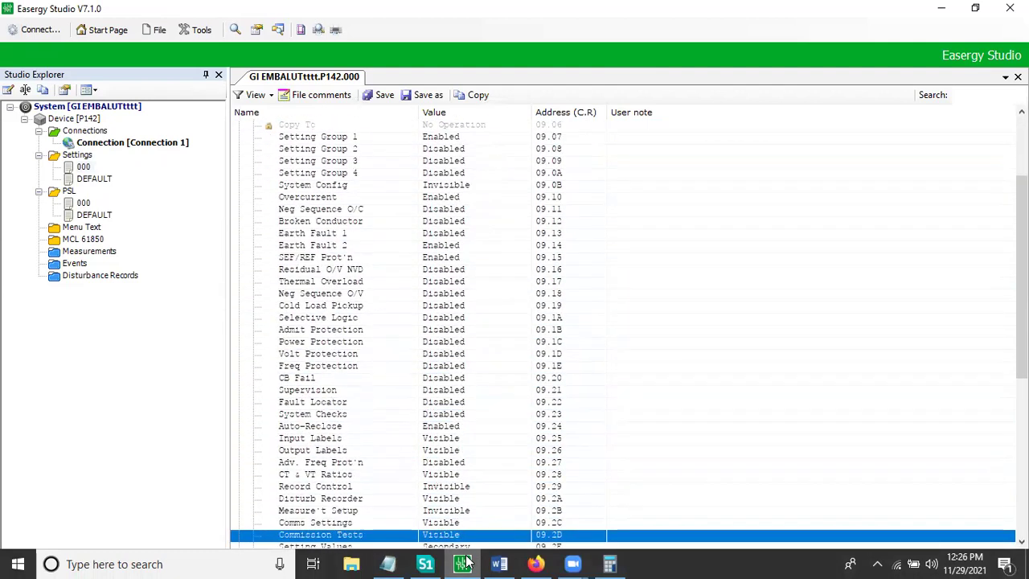
key("Down")
key("Down")
key("Down")
key("Down")
key("Down")
key("Down")
key("Down")
key("Down")
key("Down")
key("Down")
key("Down")
key("Down")
key("Down")
key("Down")
key("Down")
key("Down")
key("Down")
key("Down")
key("Down")
key("Down")
key("Up")
key("Up")
key("Up")
key("Up")
key("Up")
key("Up")
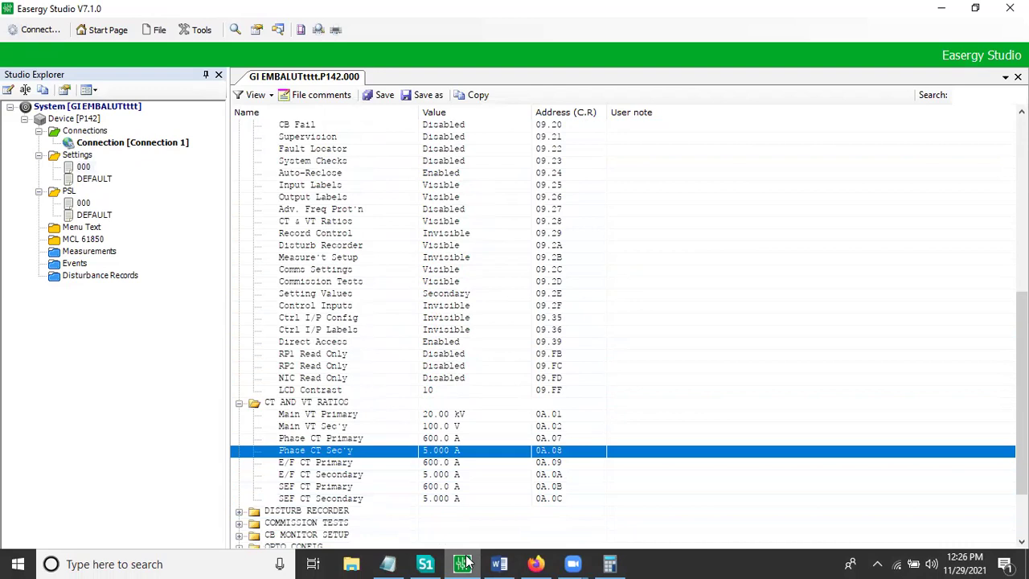
key("Up")
key("Up")
key("Up")
key("Up")
key("Up")
key("Up")
key("Up")
key("Up")
key("Up")
key("Up")
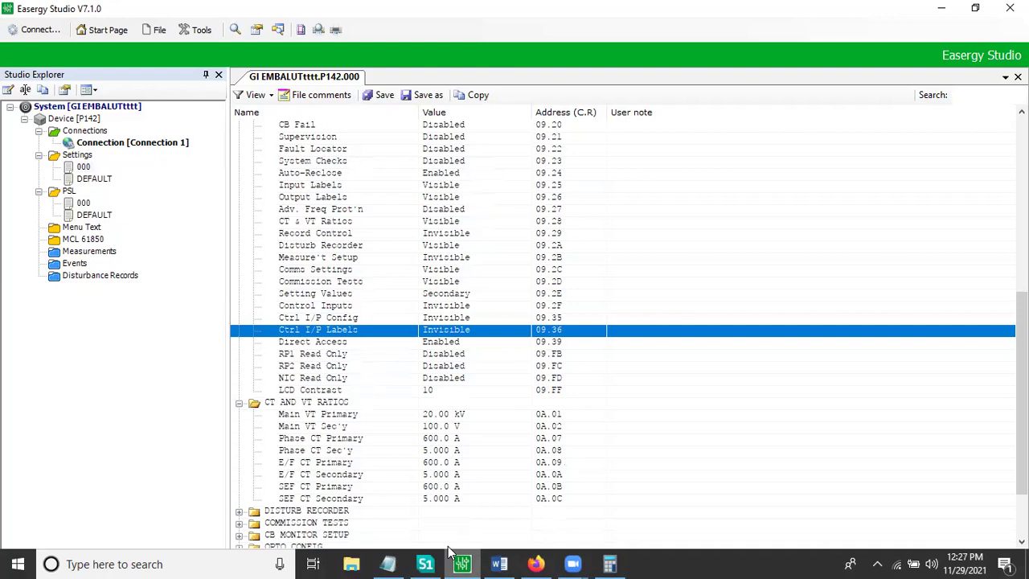
Step: Launch Test Universe 3.20 from Windows search, then minimise the wiring schematic PDF
left_click(50, 564)
type("TEST")
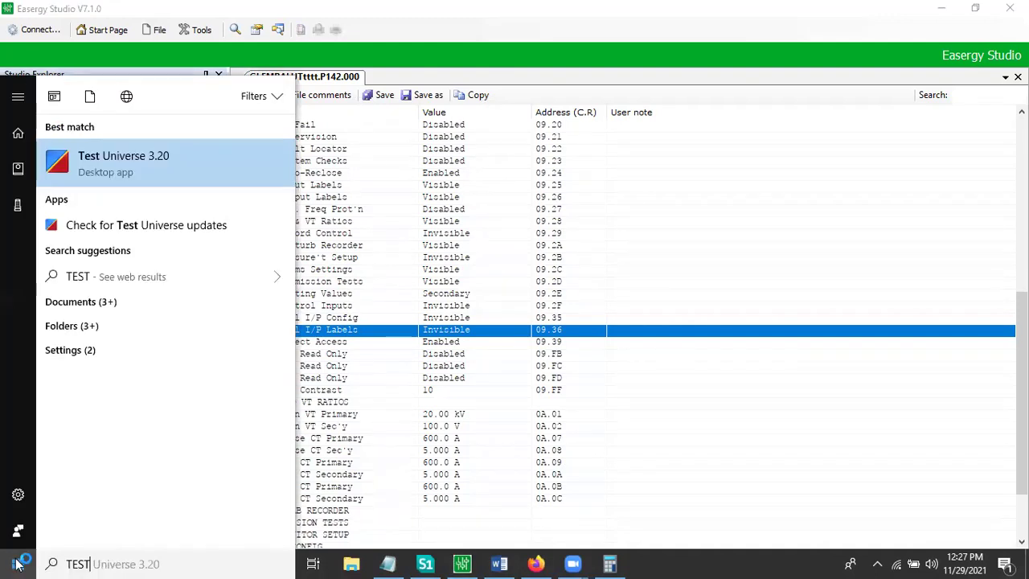
key("Return")
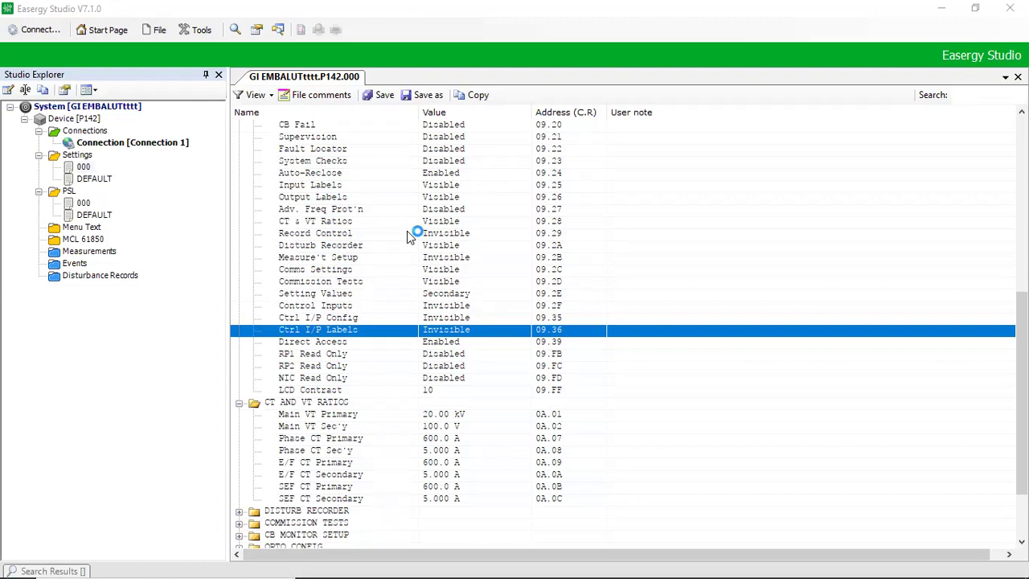
left_click(933, 9)
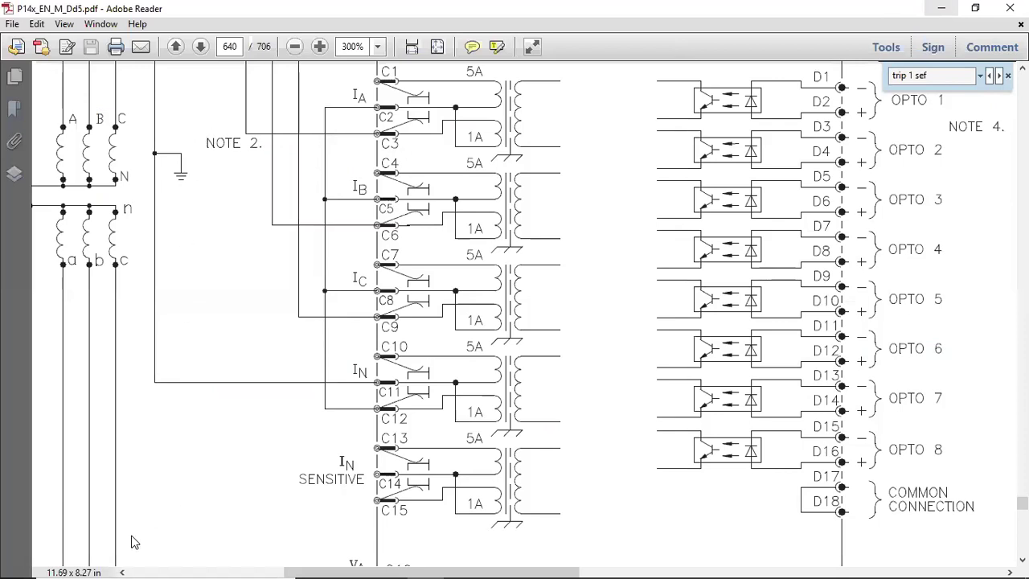
key("super+Down")
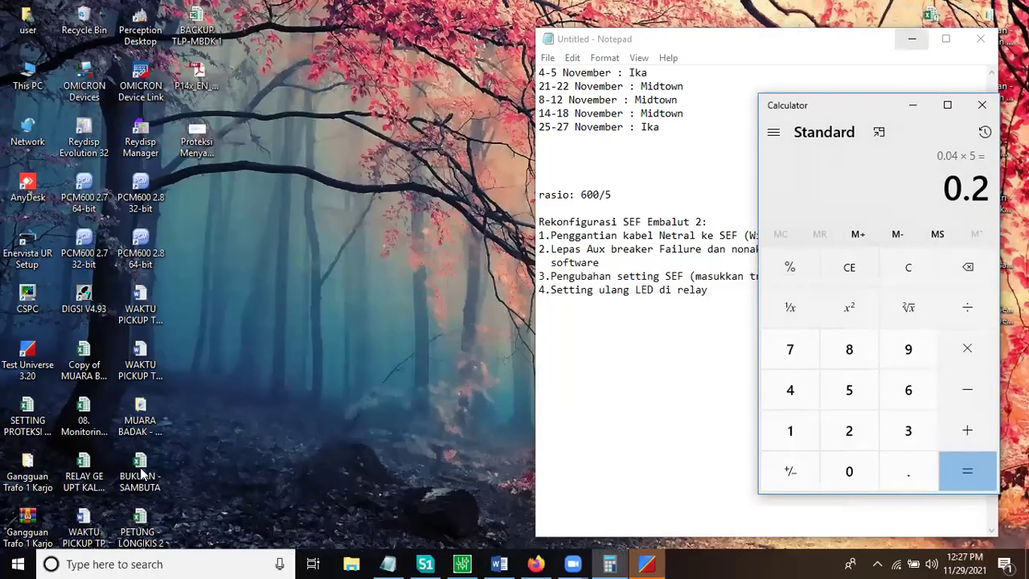
Step: Clear Notepad and Calculator away and open the BACKUP TLP-MBDK 1 workbook
key("super+d")
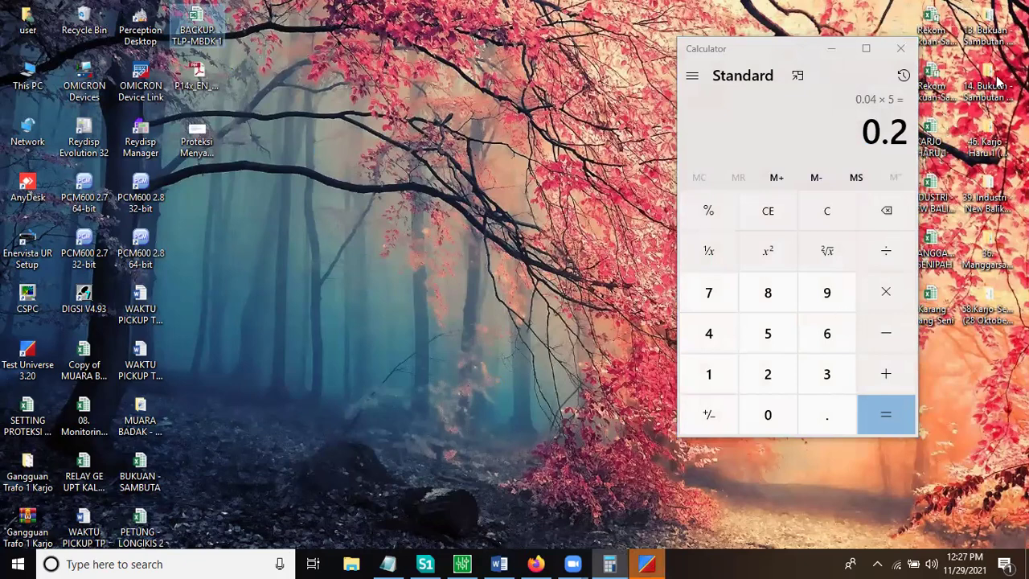
left_click(574, 233)
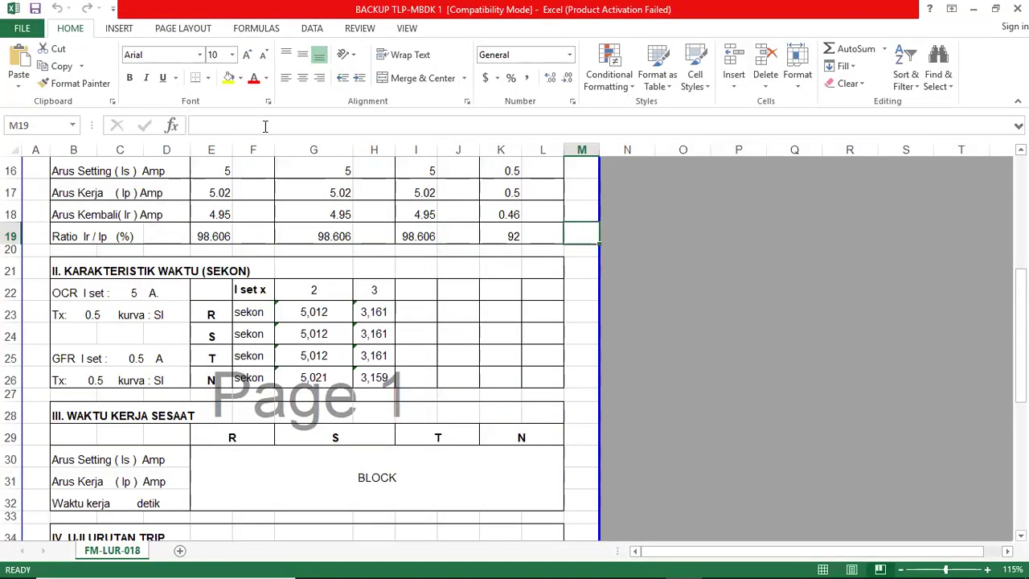
Step: Change the relay brand to MICOM and the relay type to P142
left_click_drag(208, 127, 203, 126)
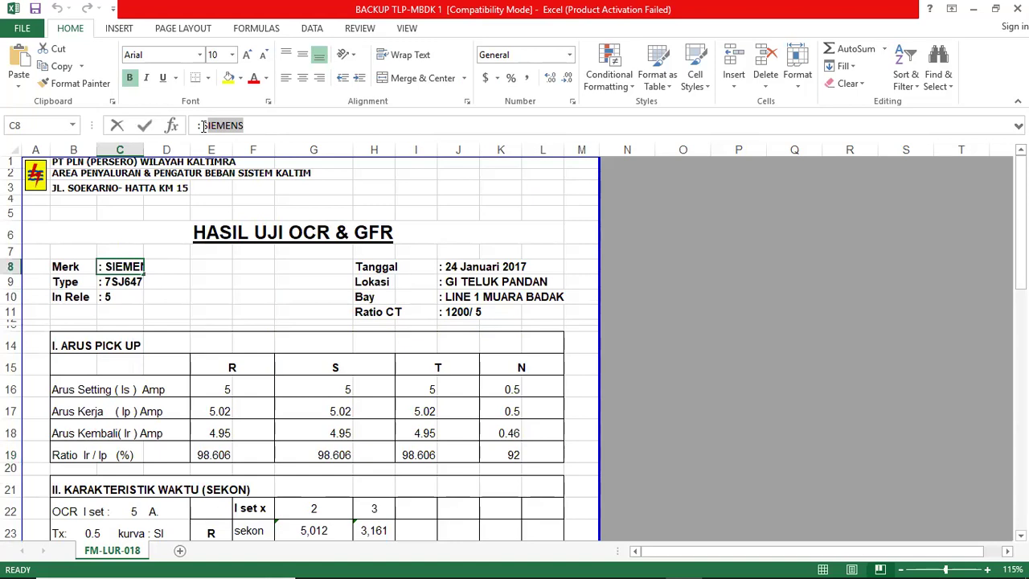
type("MICOM")
key("Return")
left_click_drag(234, 127, 205, 129)
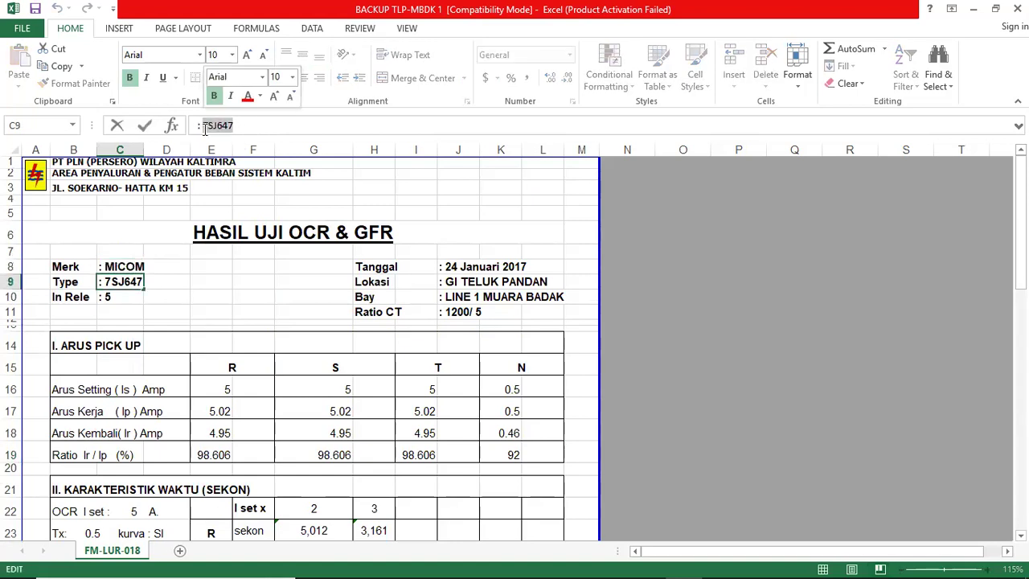
type("P142")
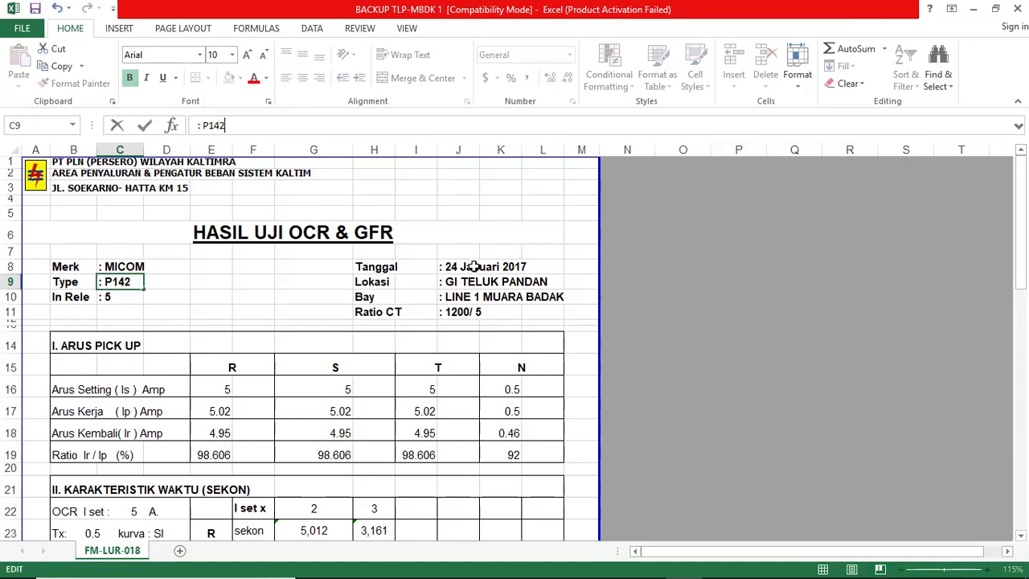
left_click(471, 266)
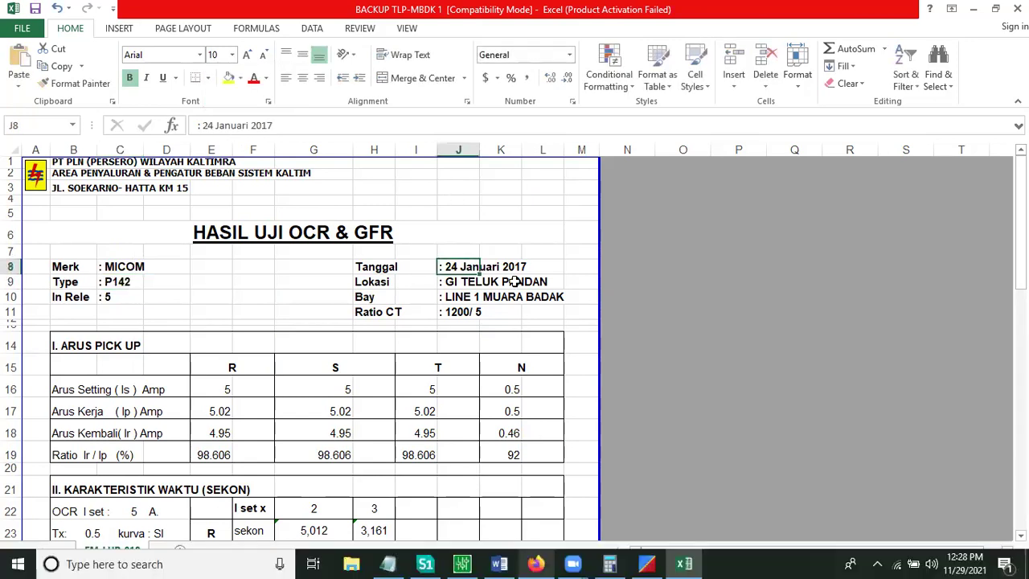
Step: Set the report's test date to 29 November 2021
left_click_drag(273, 126, 208, 125)
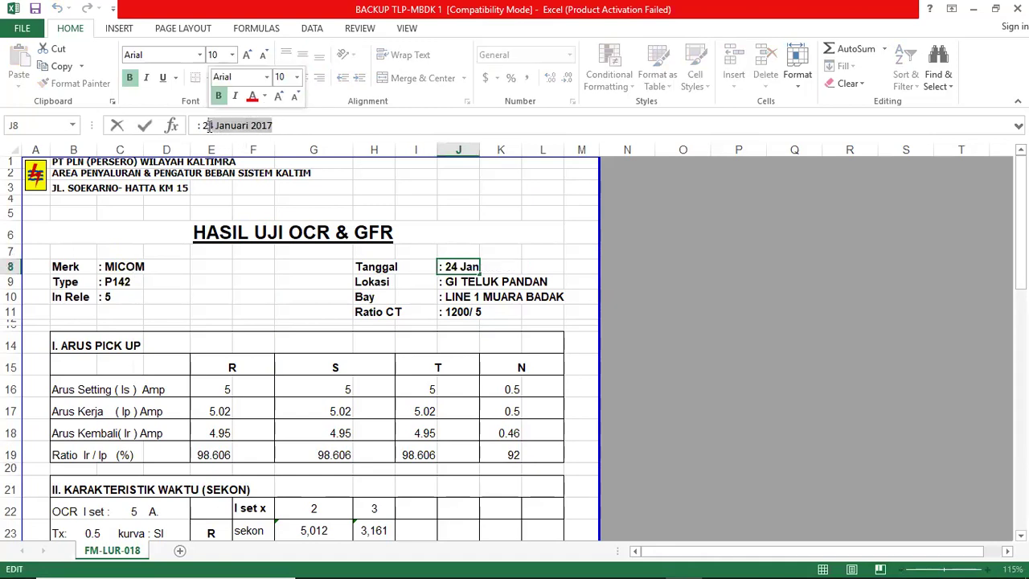
type("9")
type(" J")
key("BackSpace")
type("n")
key("BackSpace")
type("November 2021")
key("Return")
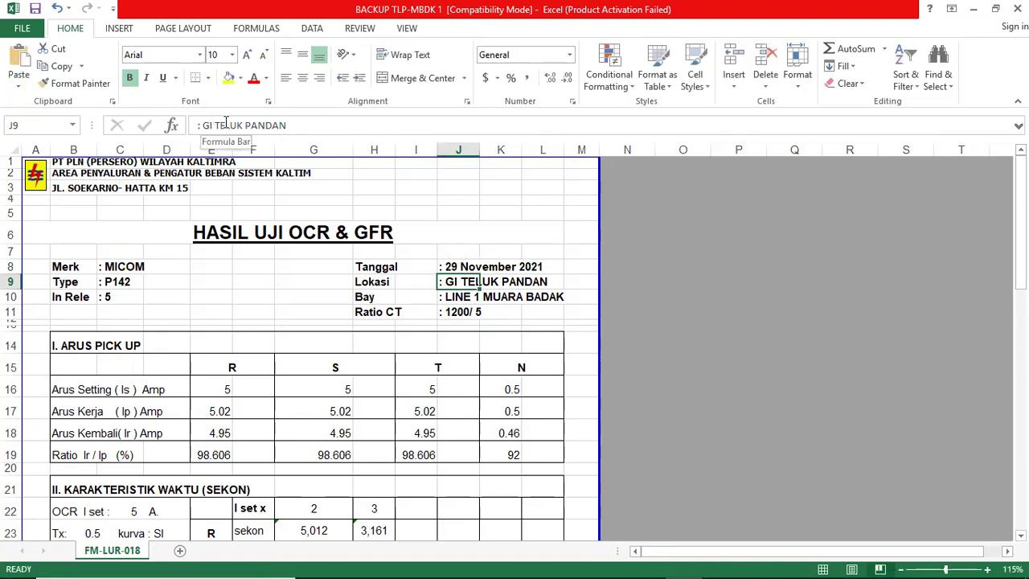
Step: Set location to GI Embalut, bay to Embalut 2, and CT ratio to 600/5
left_click_drag(286, 126, 215, 127)
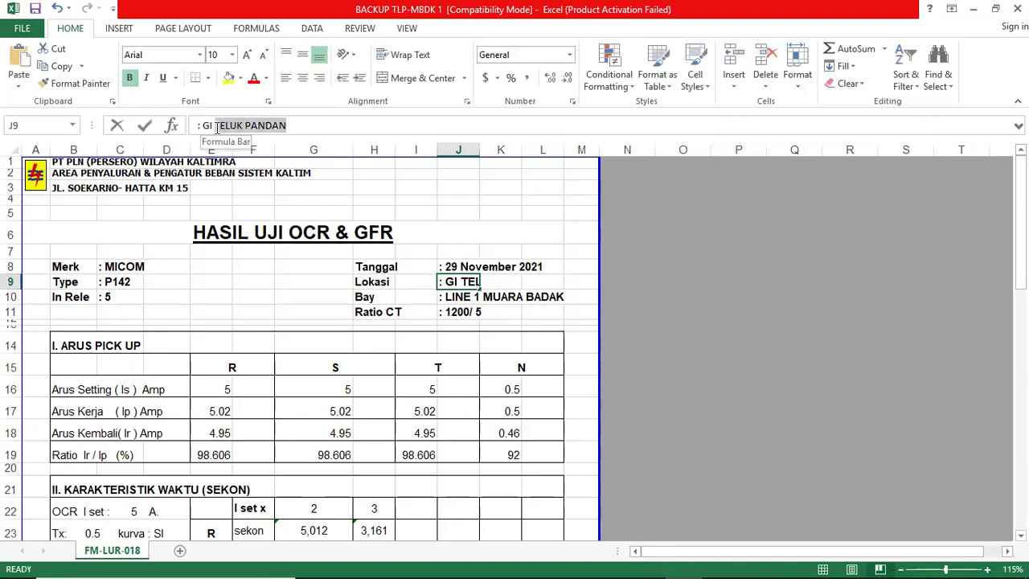
type("Embalut")
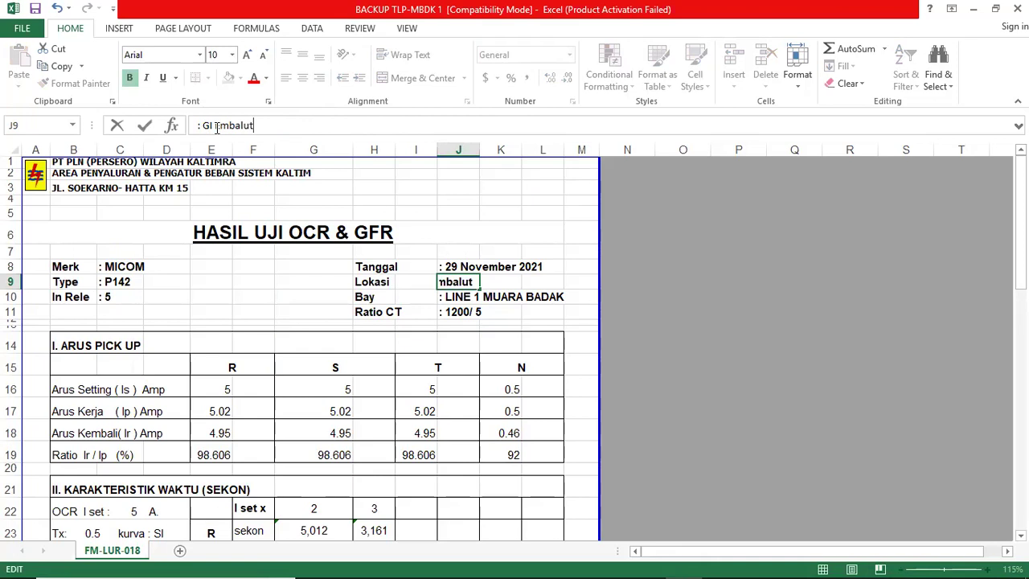
key("Return")
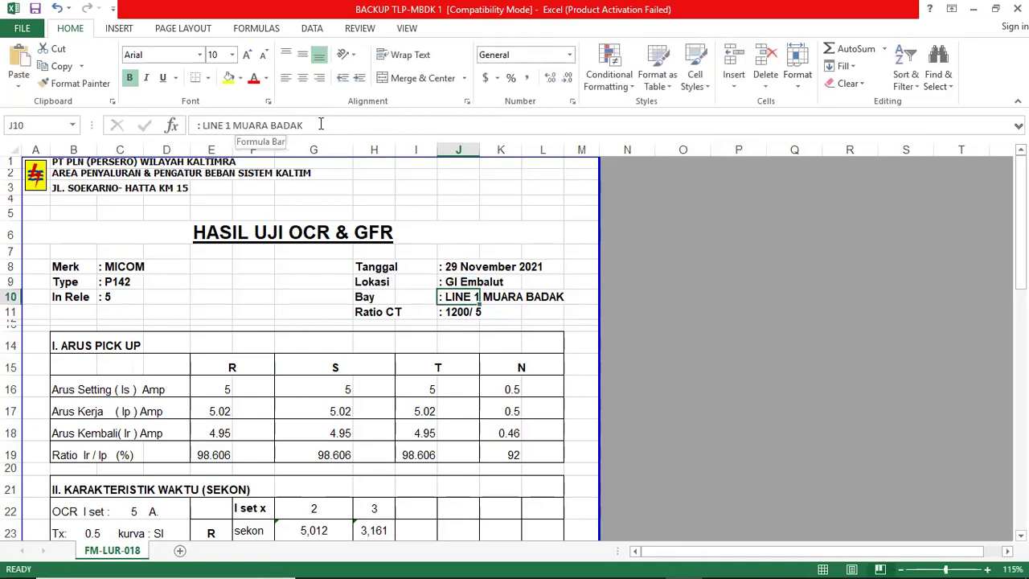
left_click(235, 127)
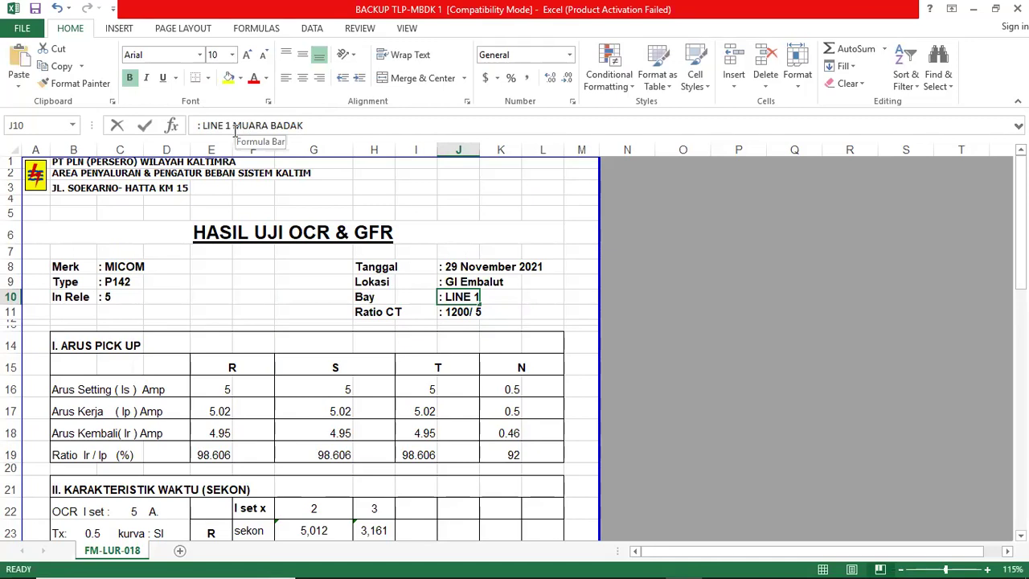
left_click_drag(304, 126, 202, 126)
type("Emba")
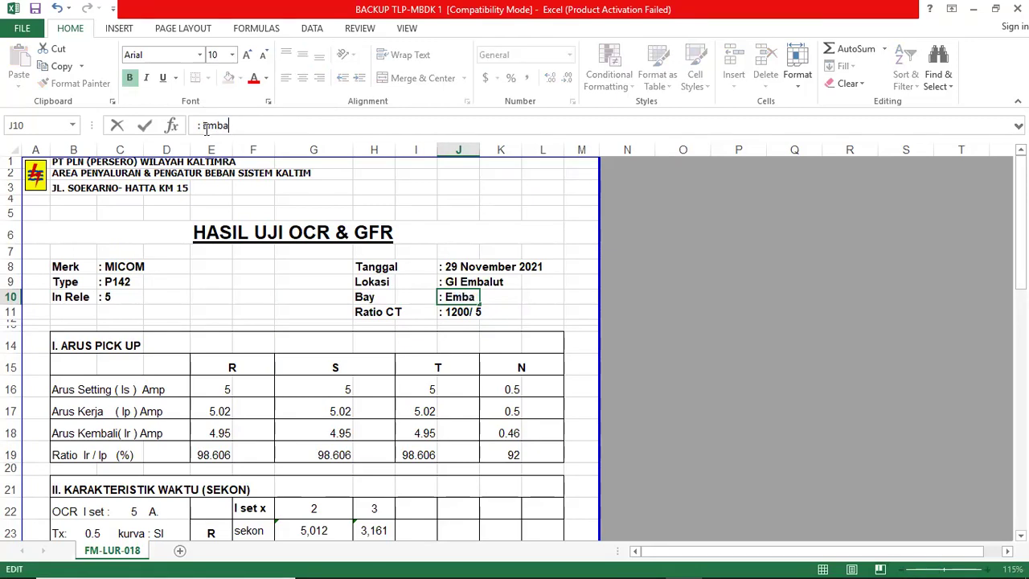
type("lut 2")
key("Return")
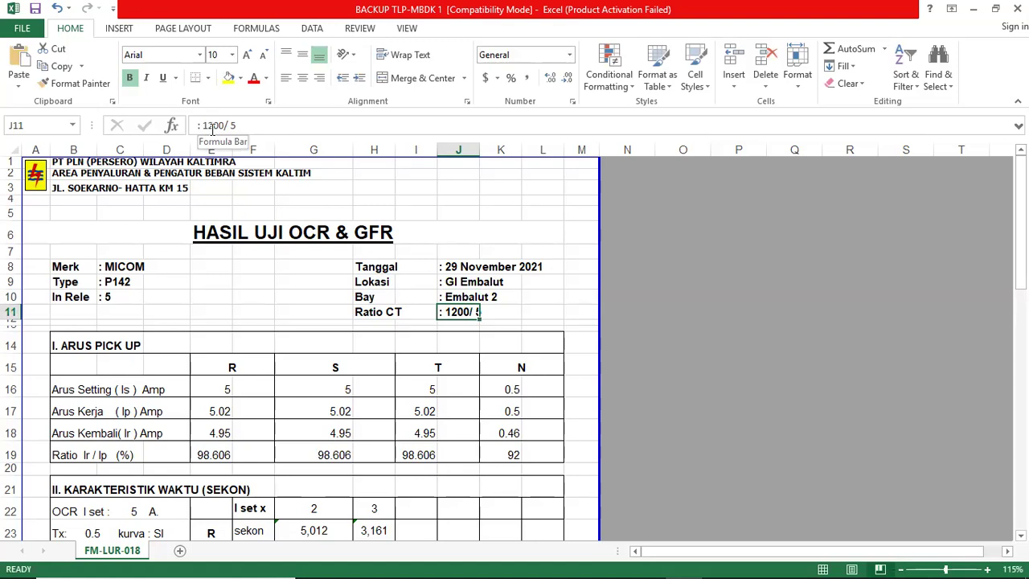
double_click(213, 126)
type("600")
key("Return")
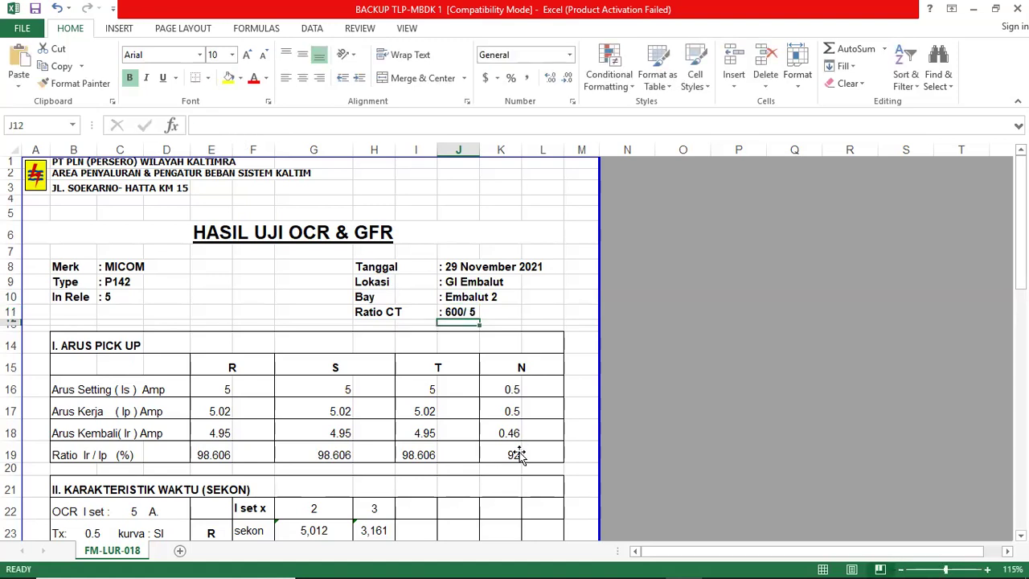
Step: Clear the old measured pickup results in E17:K19, then return to Easergy Studio
left_click_drag(211, 411, 515, 456)
key("Delete")
left_click(728, 416)
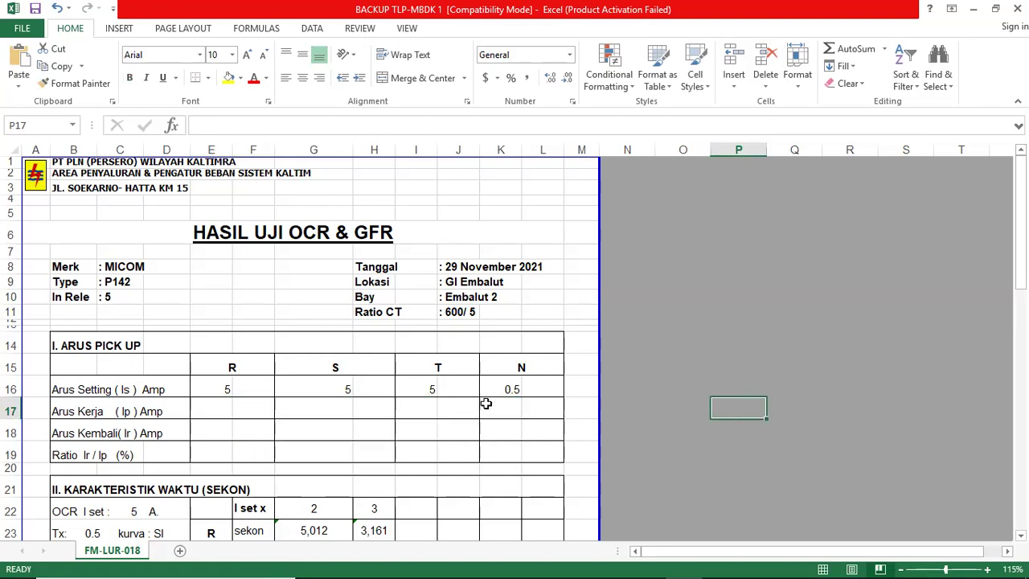
key("Down")
key("Down")
key("Down")
key("Down")
key("Down")
key("Down")
key("Down")
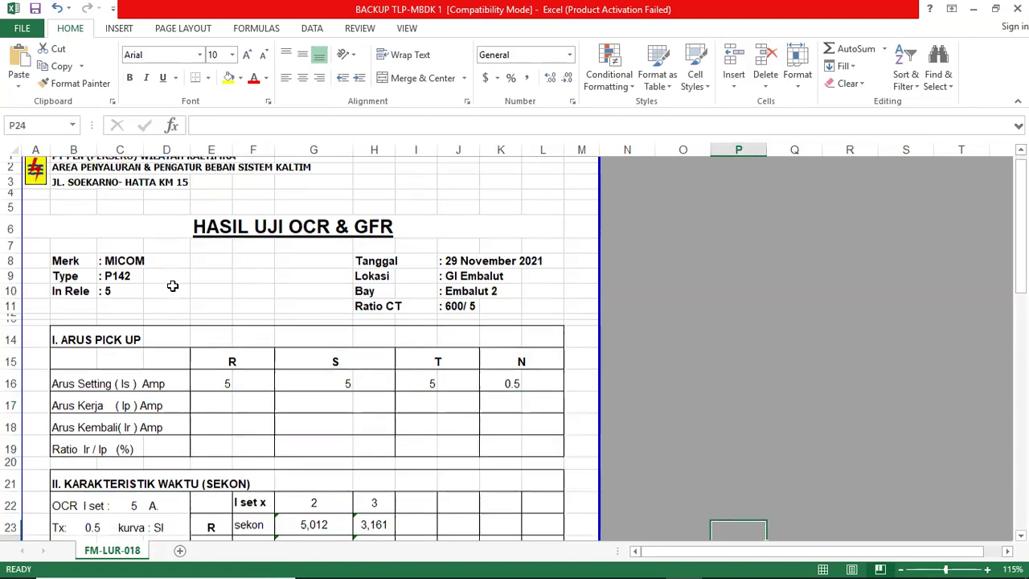
key("Down")
key("Down")
key("Down")
key("Down")
key("Down")
key("Down")
key("Down")
key("Down")
key("Down")
key("Down")
key("Down")
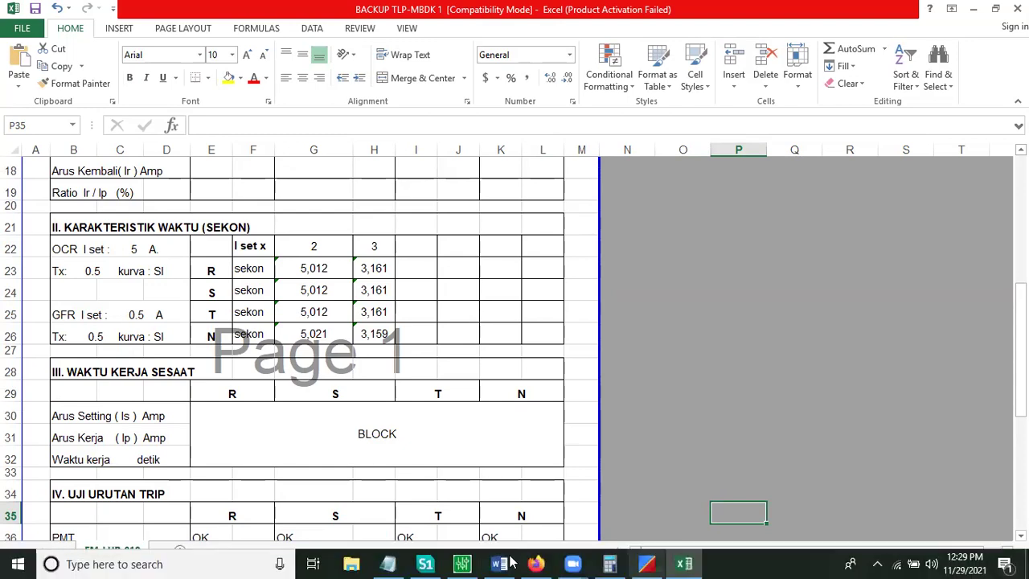
left_click(477, 564)
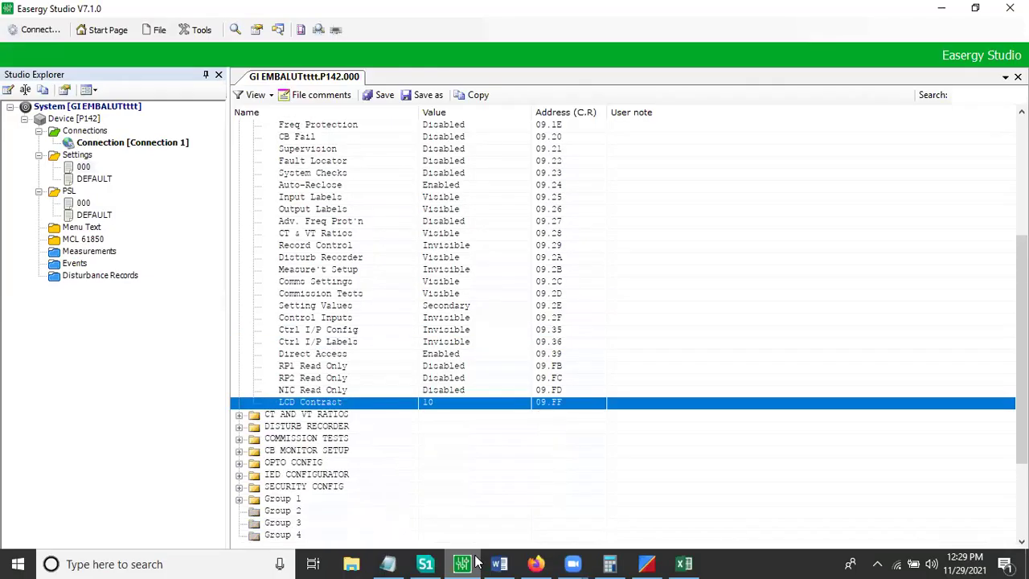
Step: Read Group 1 Earth Fault 2 and SEF/REF settings (IN2>2 2.000 A, ISEF>1 200.0 mA), then minimise
key("Left")
key("Left")
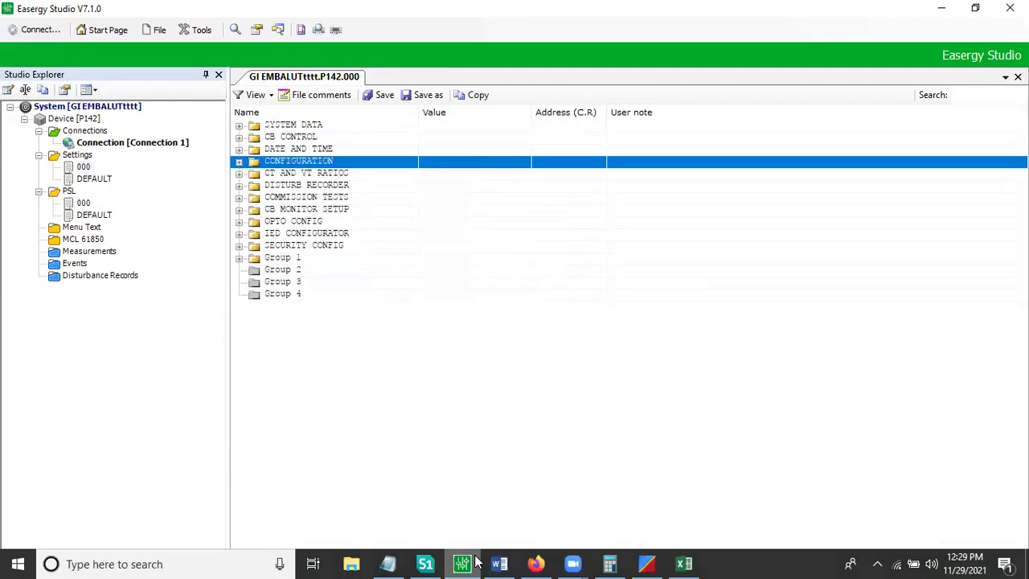
key("Down")
key("Down")
key("Down")
key("Down")
key("Down")
key("Down")
key("Down")
key("Down")
key("Right")
key("Down")
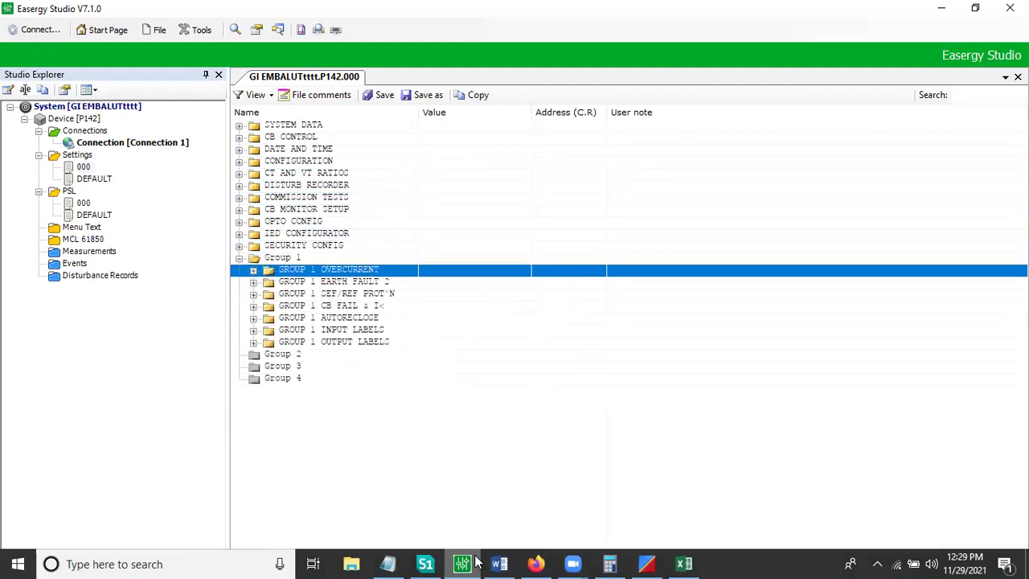
key("Down")
key("Right")
key("Down")
key("Down")
key("Down")
key("Down")
key("Down")
key("Down")
key("Down")
key("Down")
key("Down")
key("Down")
key("Down")
key("Down")
key("Down")
key("Down")
key("Down")
key("Right")
key("Down")
key("Down")
key("Down")
key("Down")
key("Down")
key("Down")
key("Down")
key("Down")
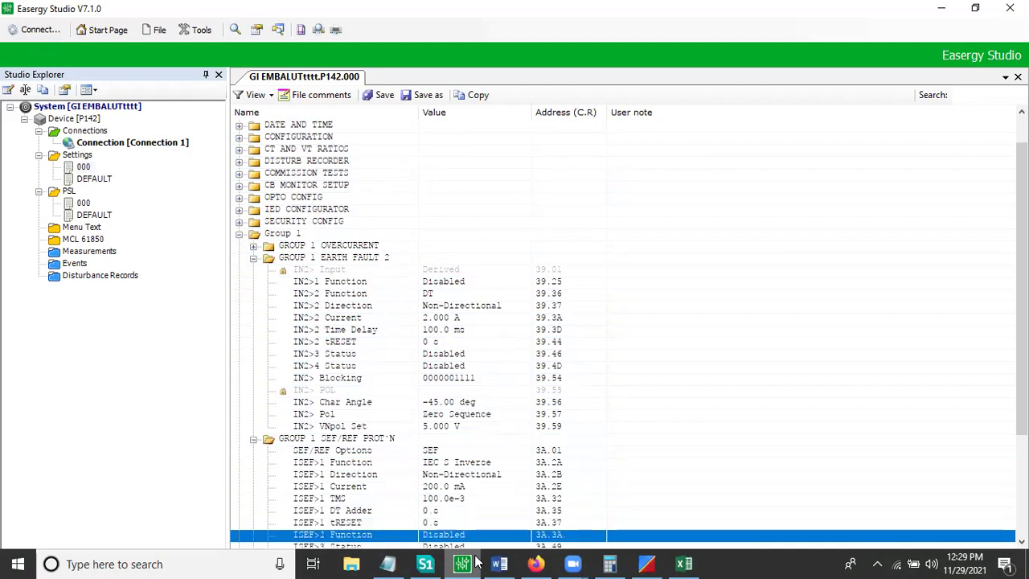
key("Down")
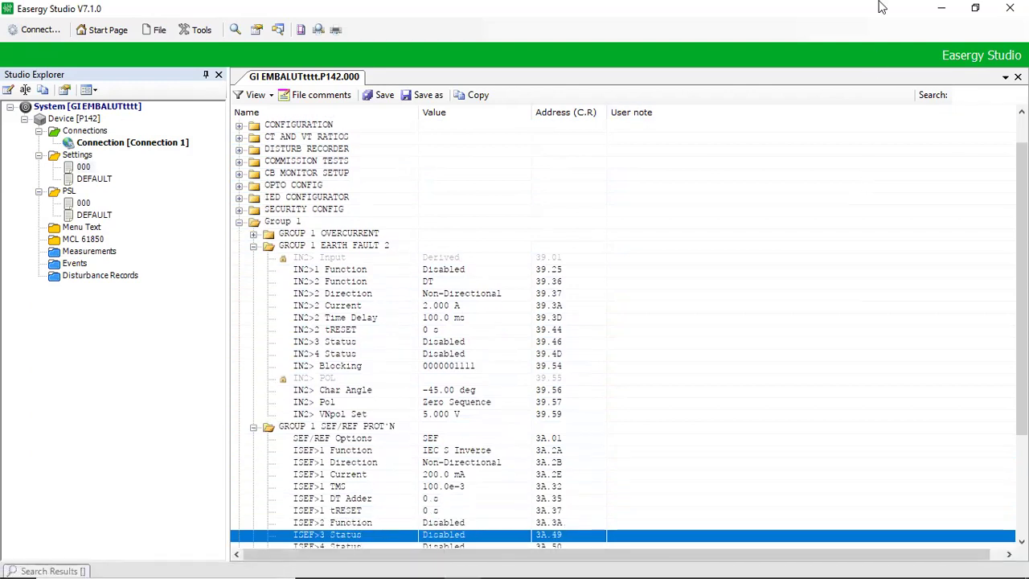
left_click(944, 7)
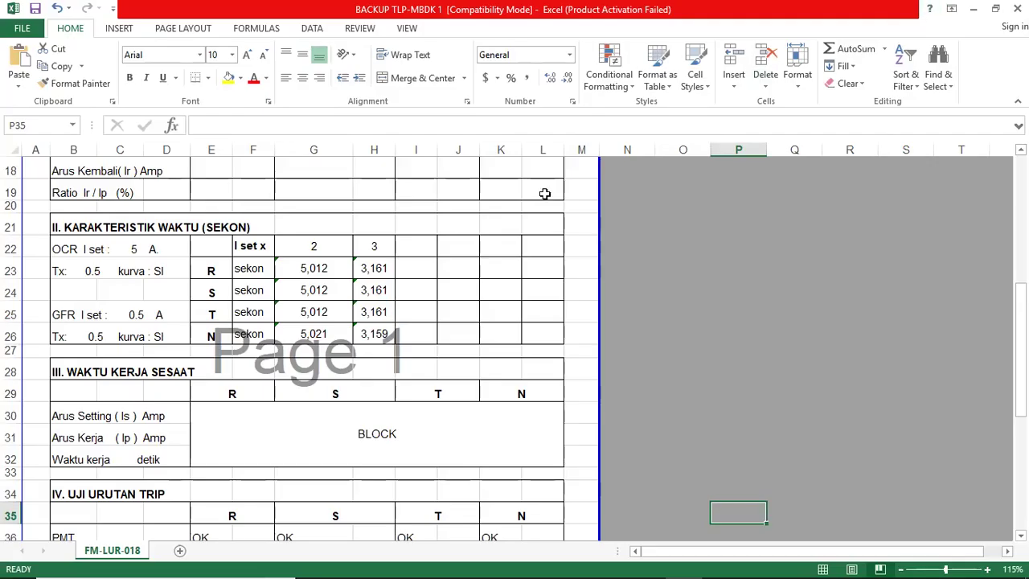
Step: Change the GFR I set to 0.2 A and its Tx to 0.1
left_click(136, 316)
left_click(57, 315)
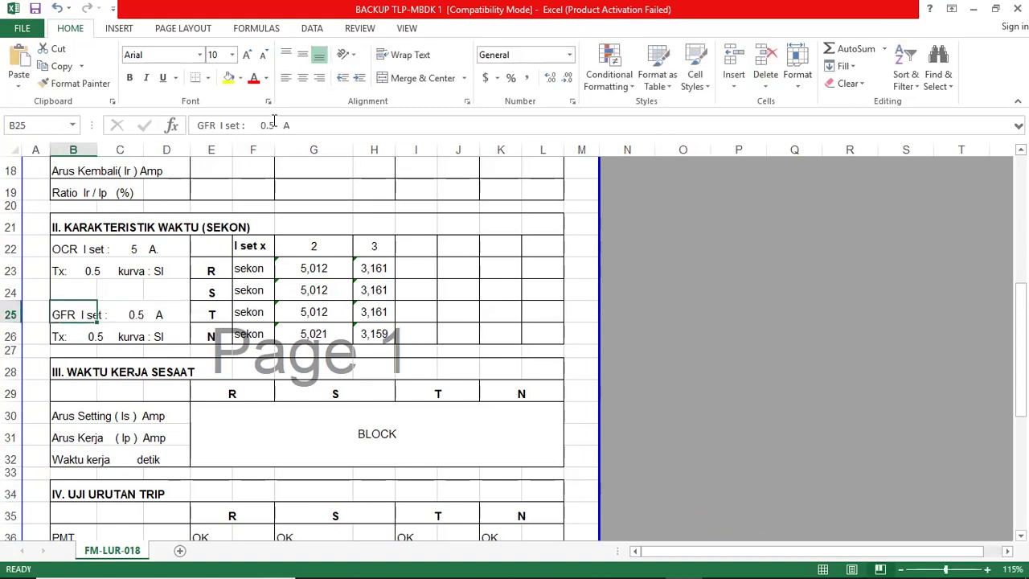
left_click(274, 125)
key("BackSpace")
type("2")
key("Return")
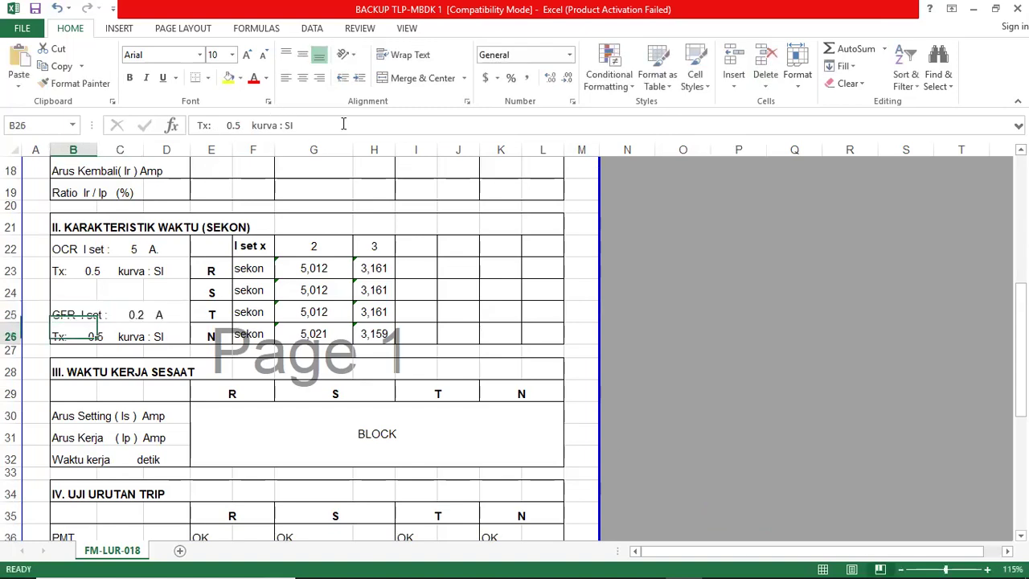
left_click(242, 127)
key("BackSpace")
type("1")
key("Return")
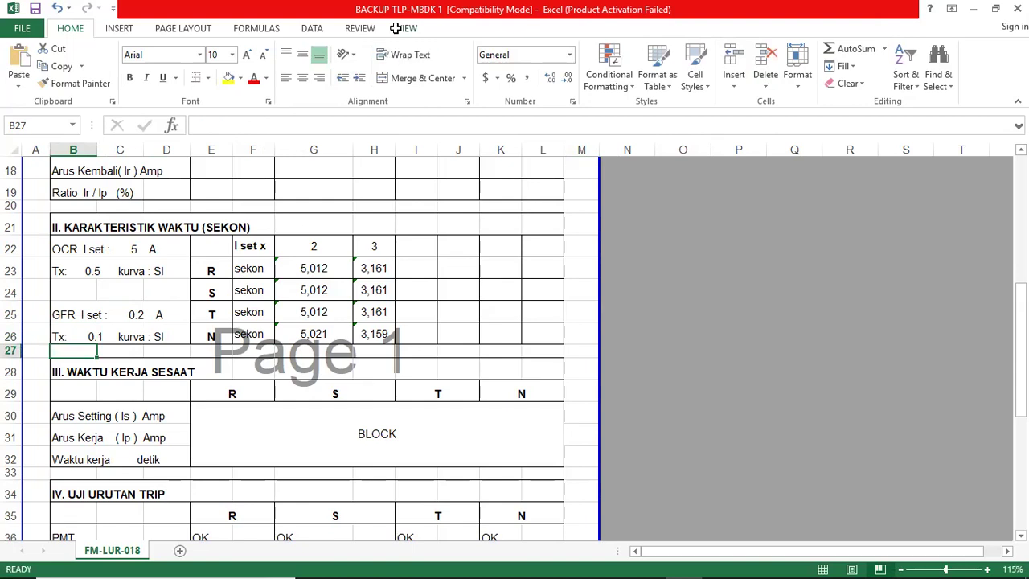
Step: Clear the old R, S, T, N timing results in G23:H26
left_click_drag(308, 269, 365, 334)
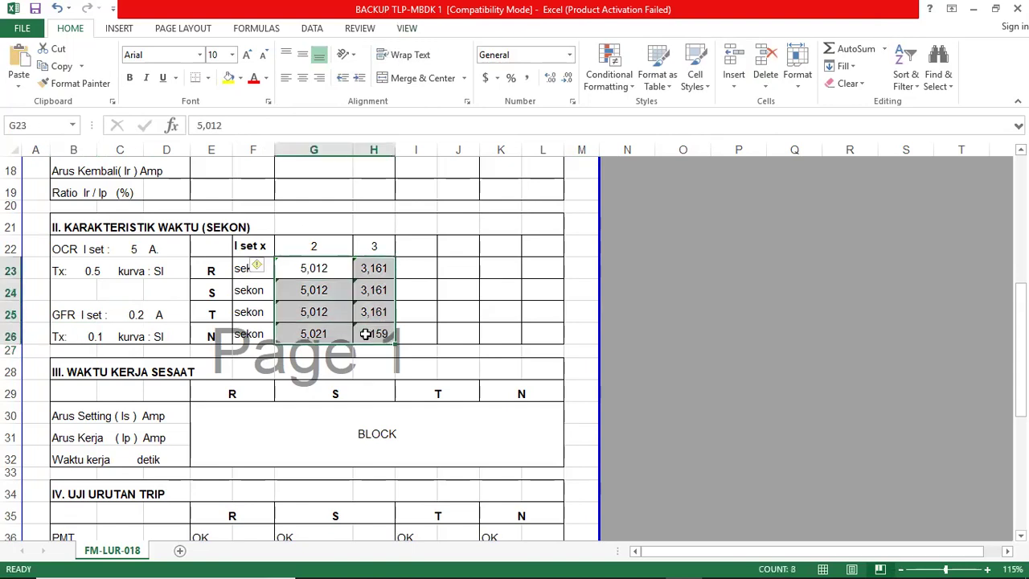
key("Delete")
left_click(727, 307)
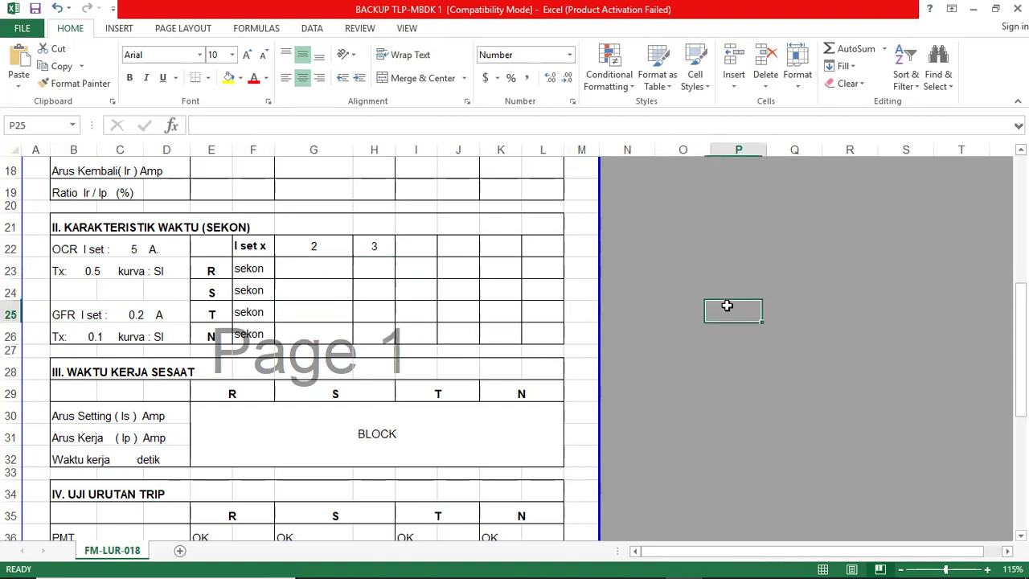
left_click(119, 352)
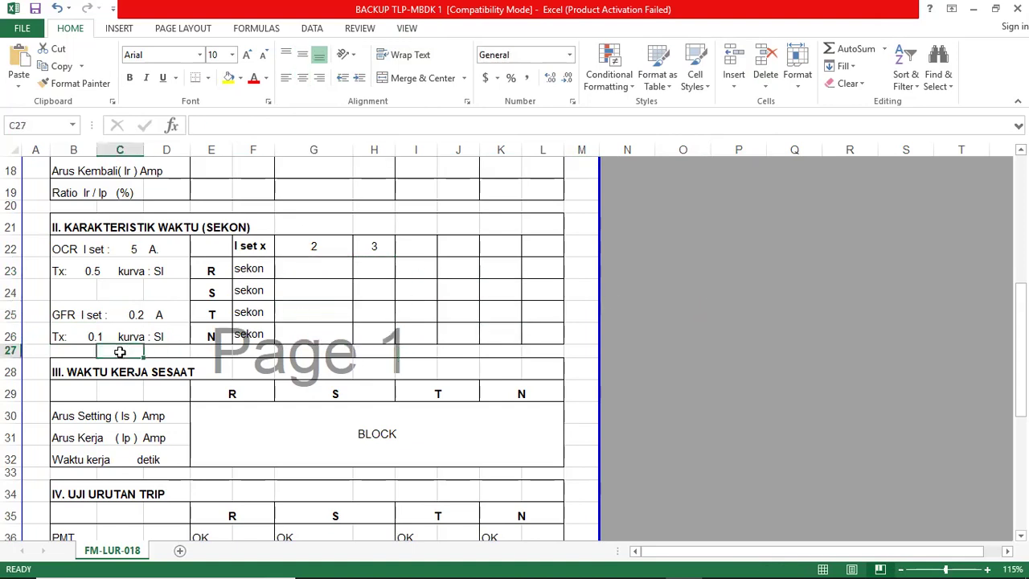
Step: Add the note 'Highset :' in N24 with value 2 in O24, formatted General
left_click(636, 287)
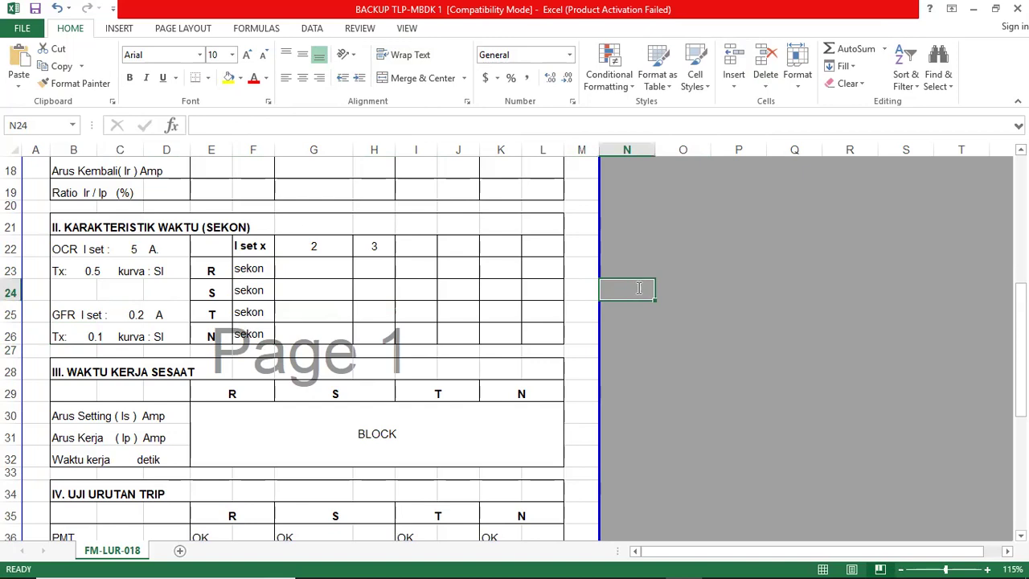
type("Highset")
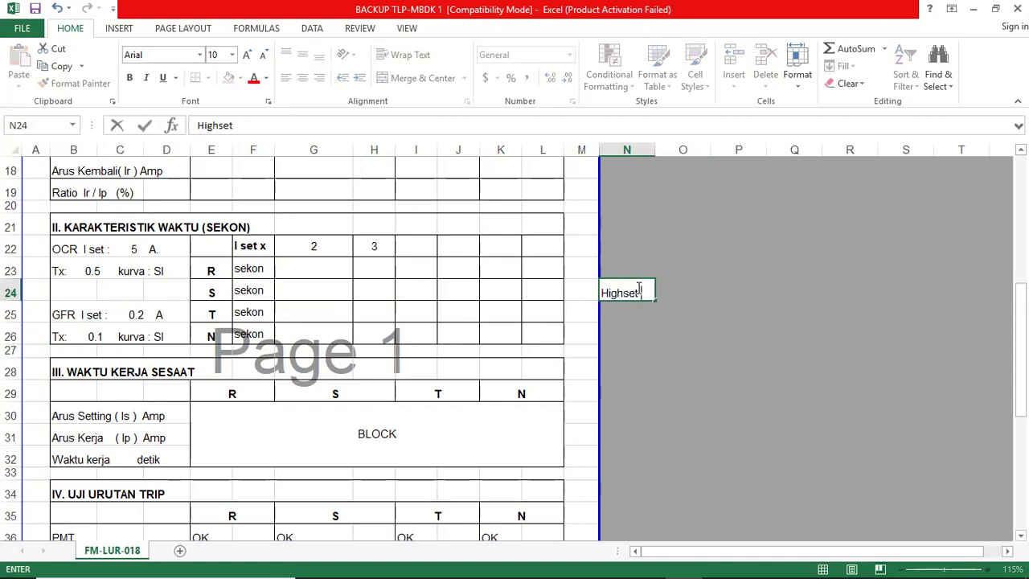
type(" :")
key("Tab")
type("2")
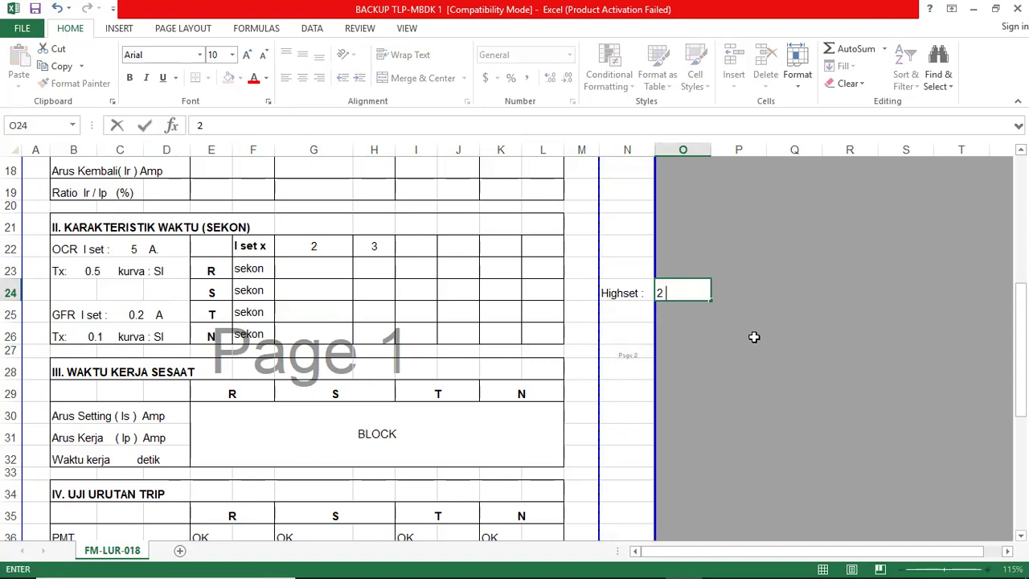
type(":")
key("Return")
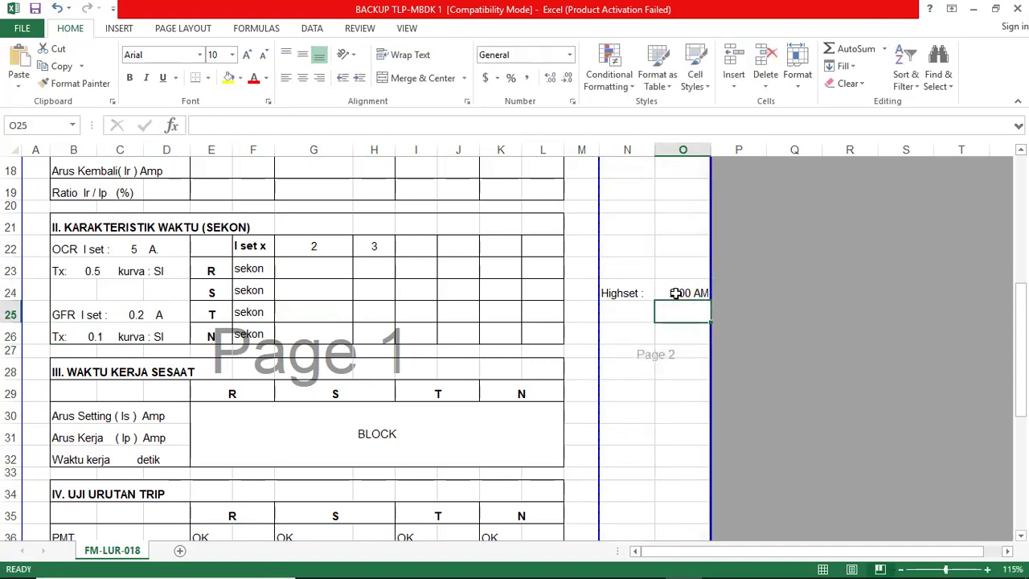
left_click(676, 293)
left_click(569, 54)
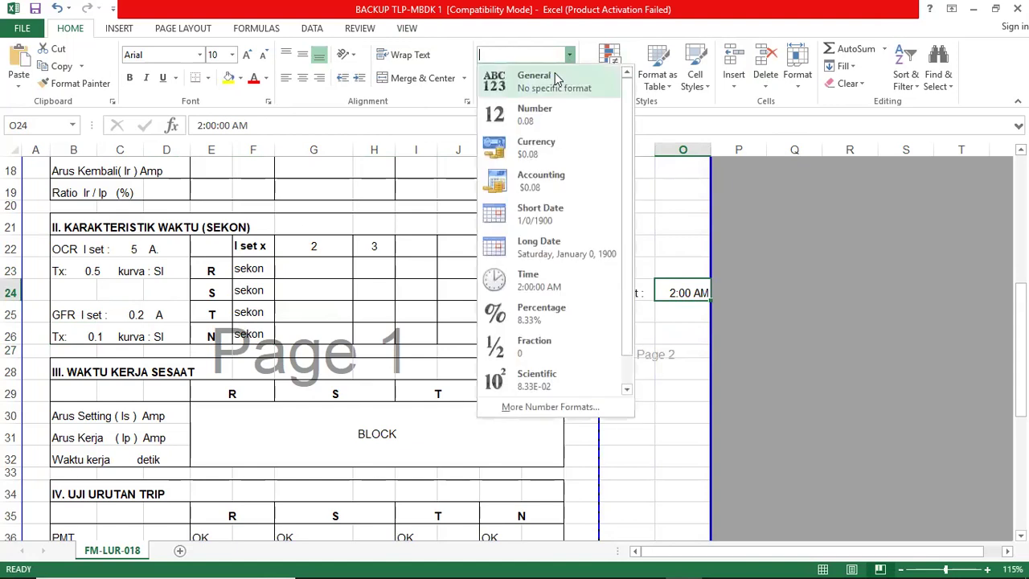
left_click(554, 85)
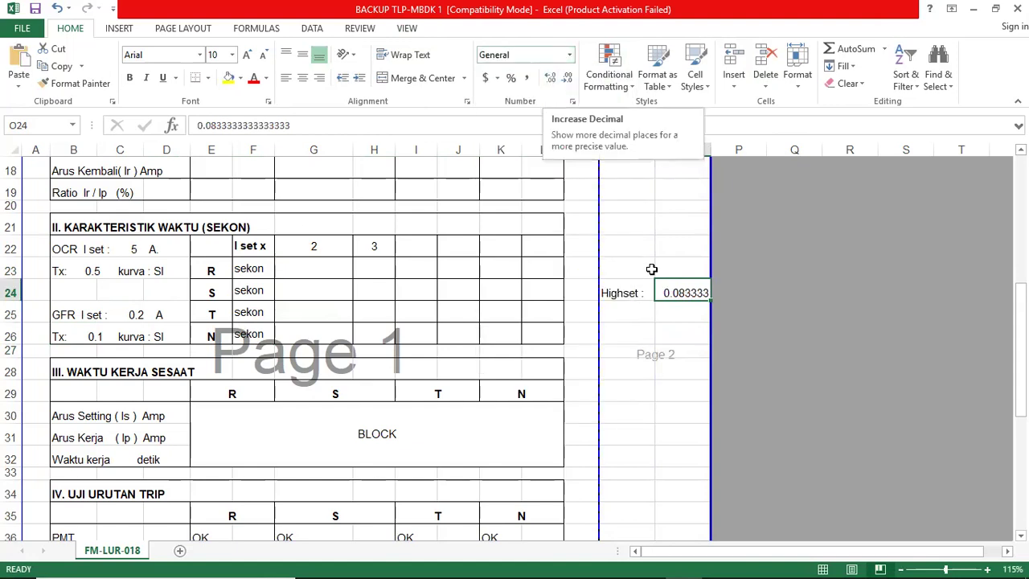
type("2")
key("Return")
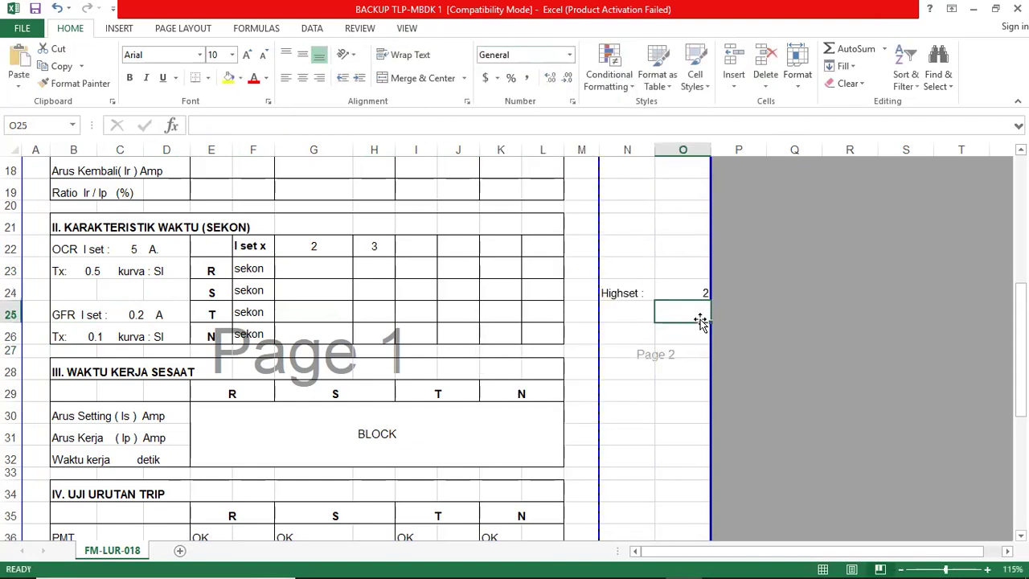
Step: Add the note 'Tms:' in N25 with '0,1 DT' in O25
key("Left")
type("T")
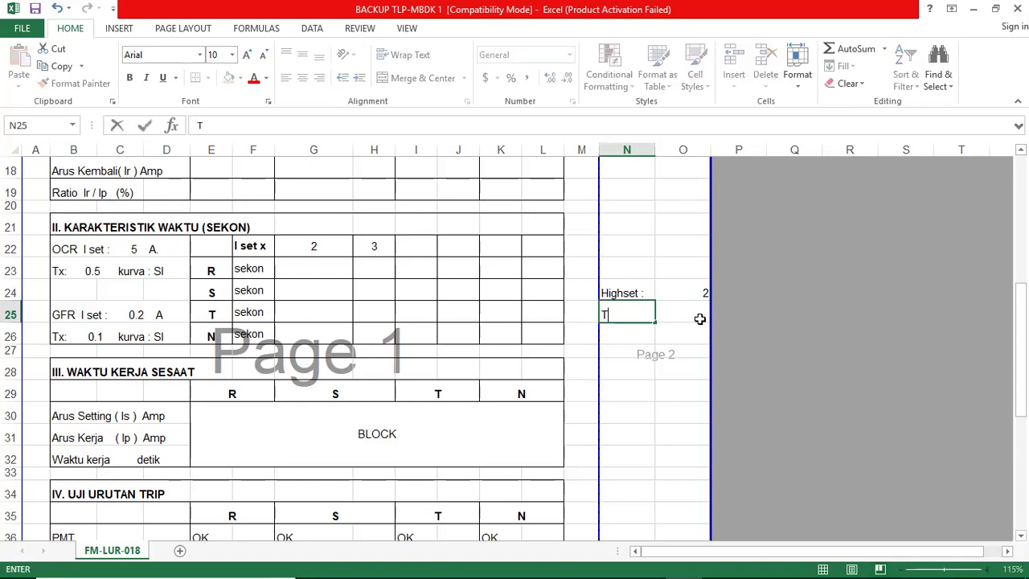
type("ms:")
key("Tab")
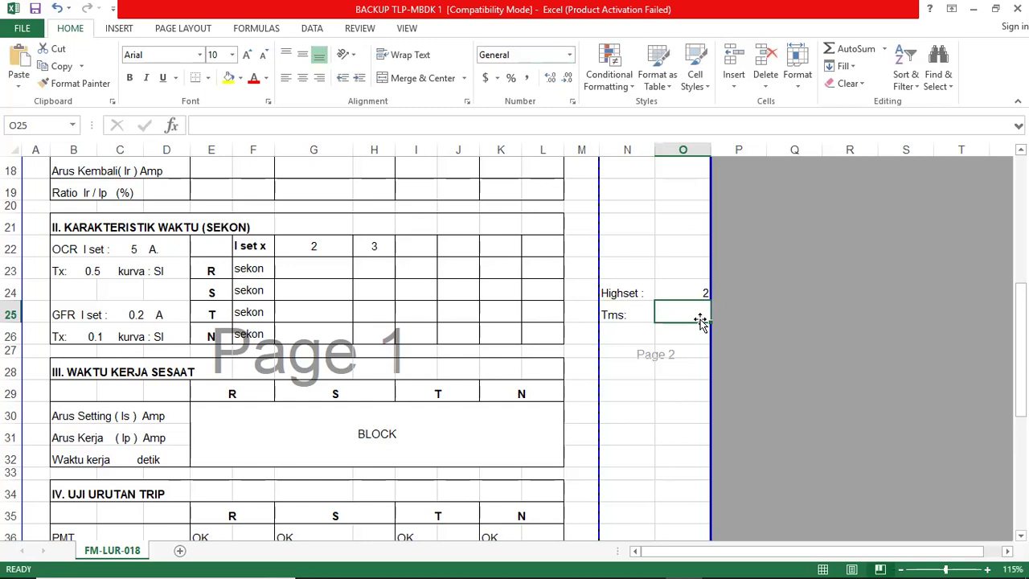
type("0,1 D")
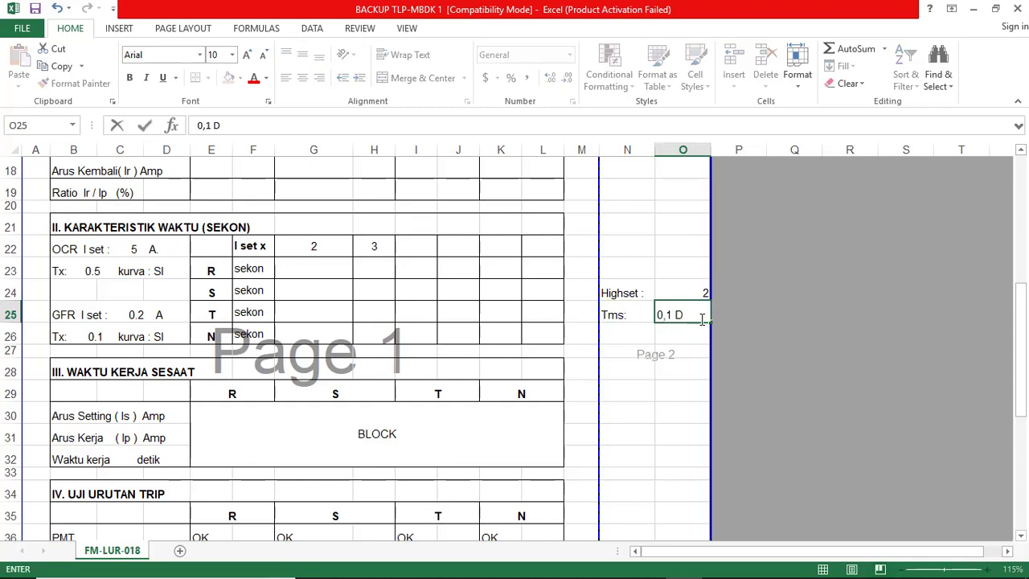
type("T")
key("Return")
mouse_move(569, 562)
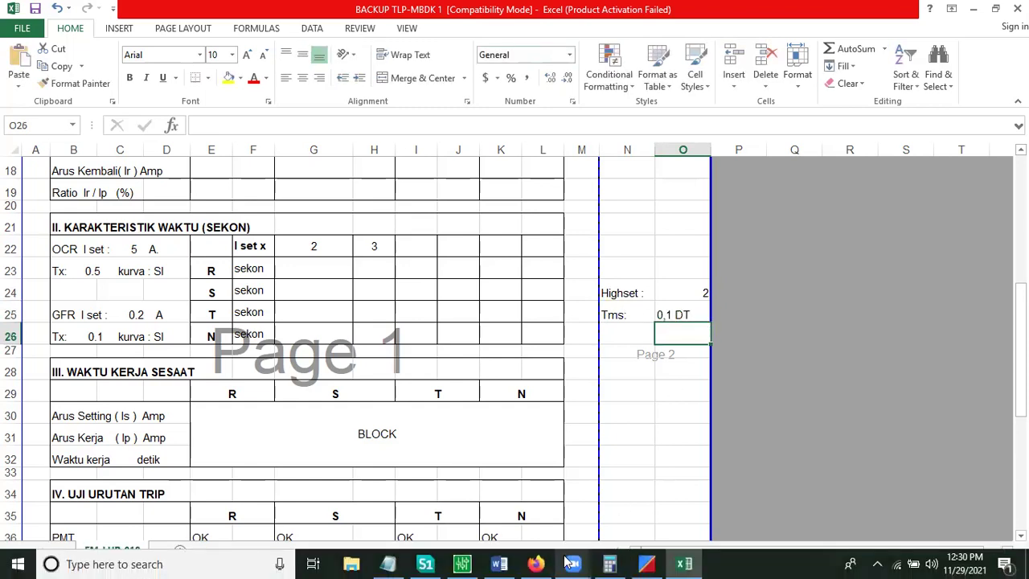
mouse_move(482, 563)
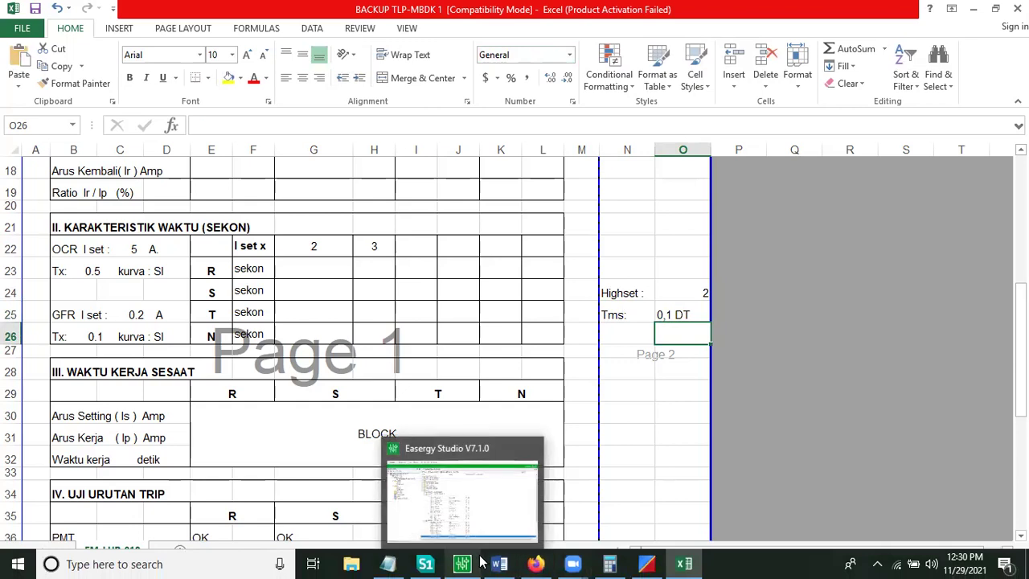
left_click(654, 461)
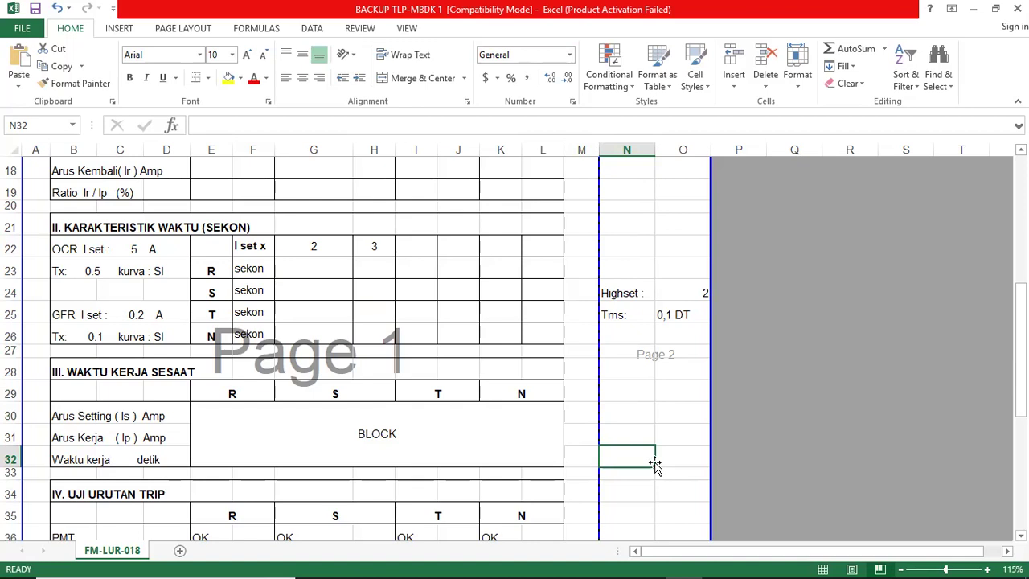
mouse_move(523, 571)
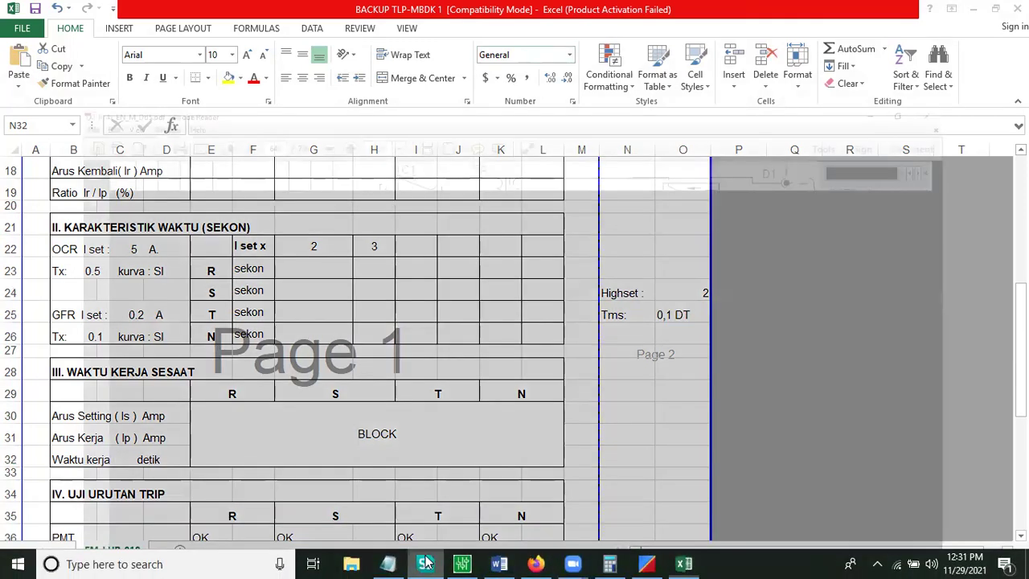
Step: Show the P14x manual's page 640 with MiCOM P142 watchdog contacts and relays 1–7
left_click(426, 563)
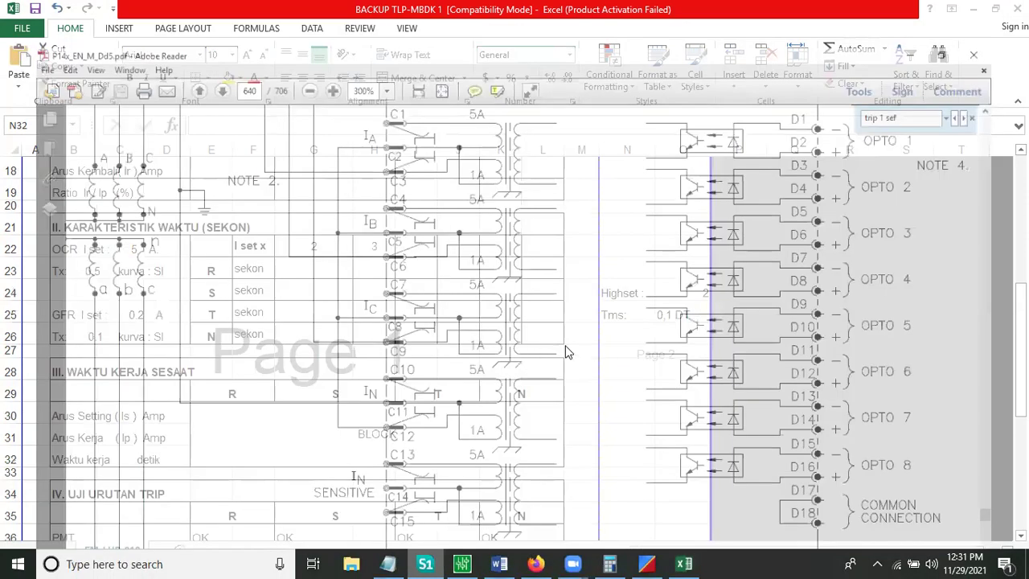
scroll(543, 350, "right", 10)
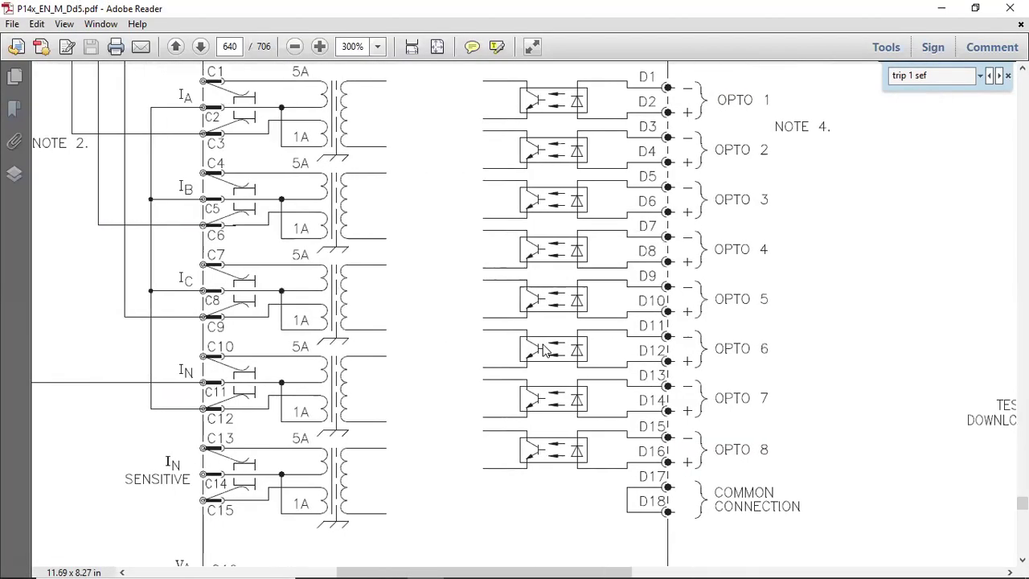
scroll(543, 351, "right", 10)
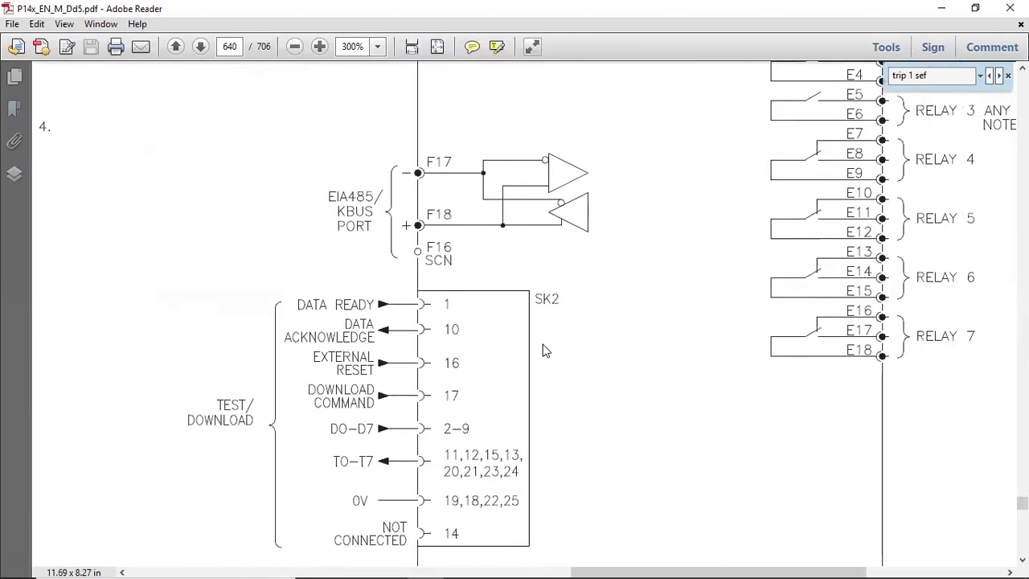
scroll(543, 350, "up", 4)
scroll(543, 350, "right", 1)
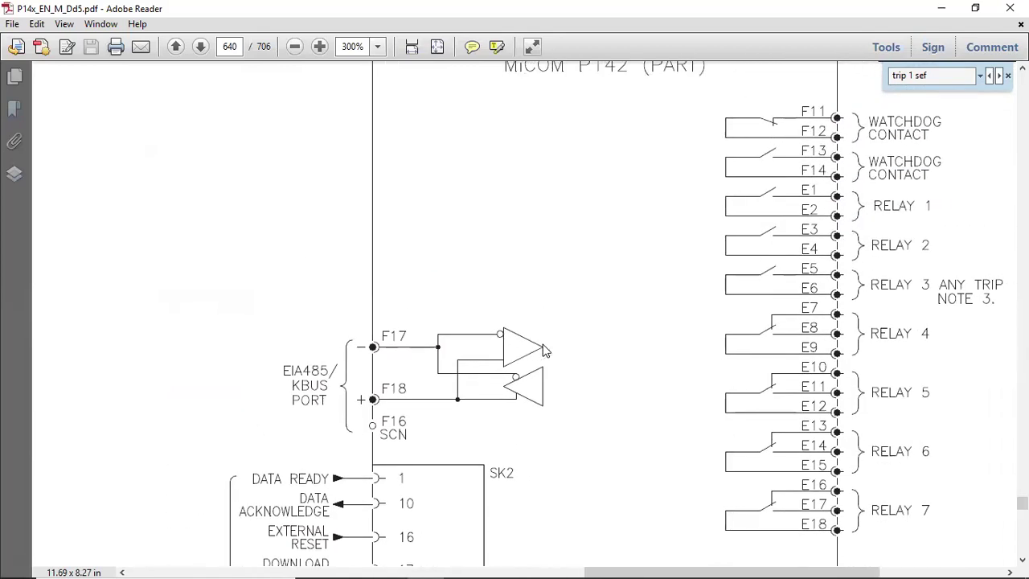